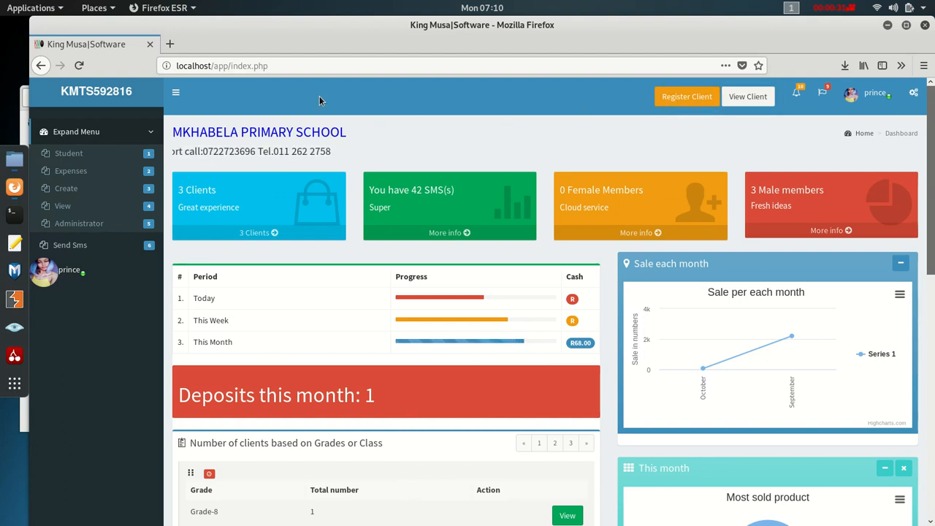
- Open the new-student registration form, scroll through it, and submit it
left_click(687, 99)
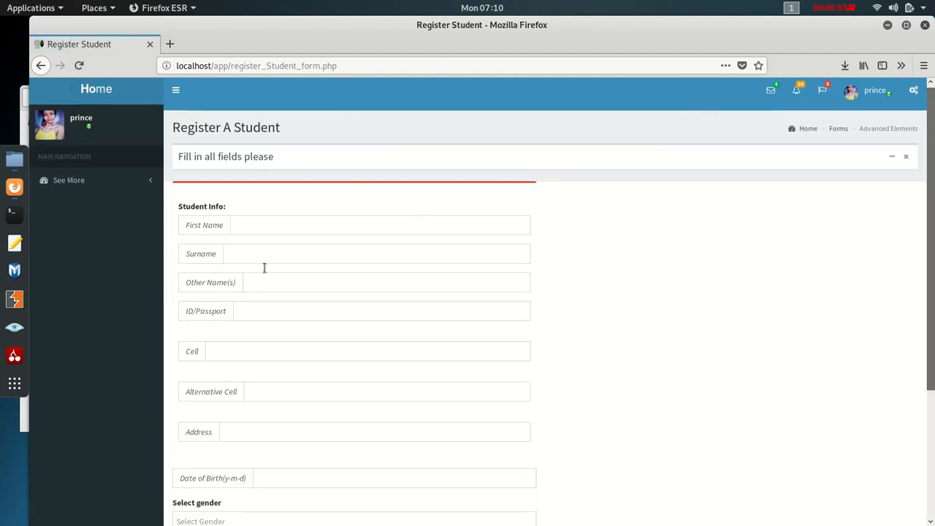
scroll(261, 263, "down", 5)
scroll(259, 292, "up", 2)
scroll(205, 434, "down", 2)
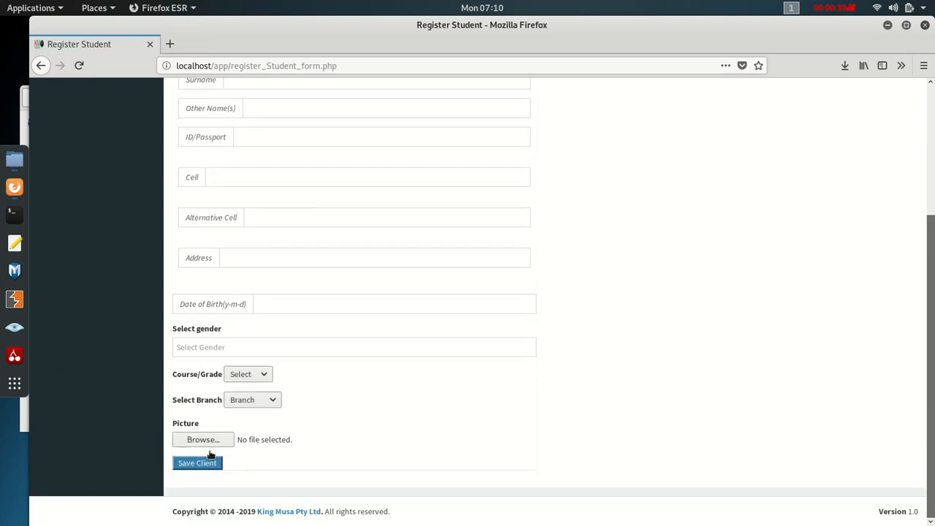
left_click(205, 465)
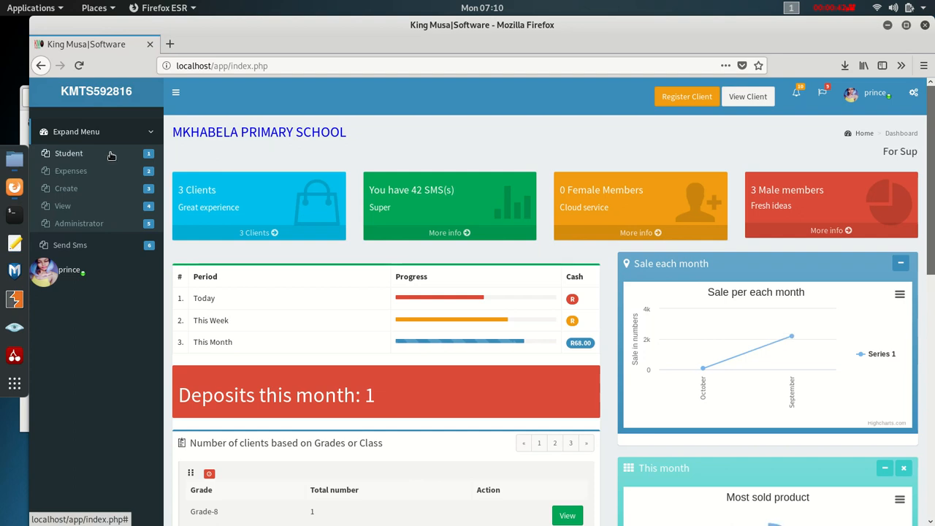
- Open the student registration form again from the Student menu, browse it, and return home
left_click(111, 153)
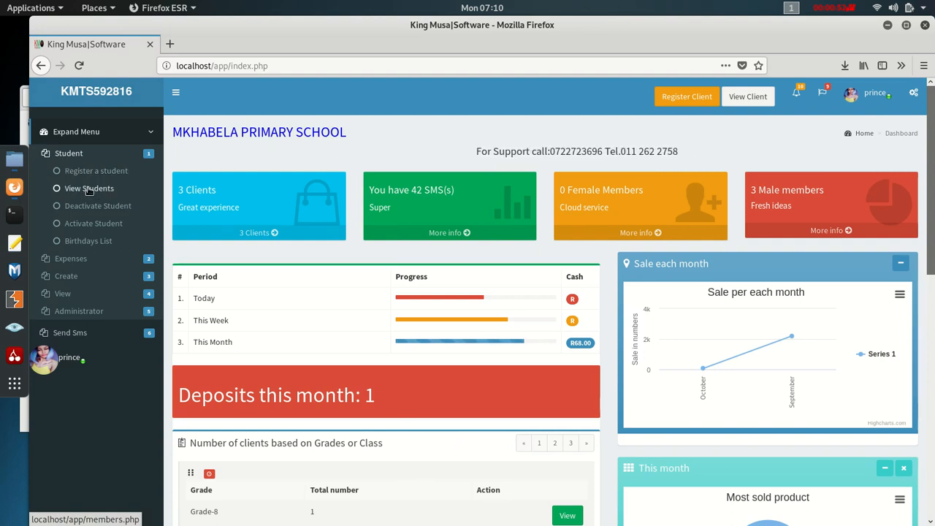
left_click(89, 170)
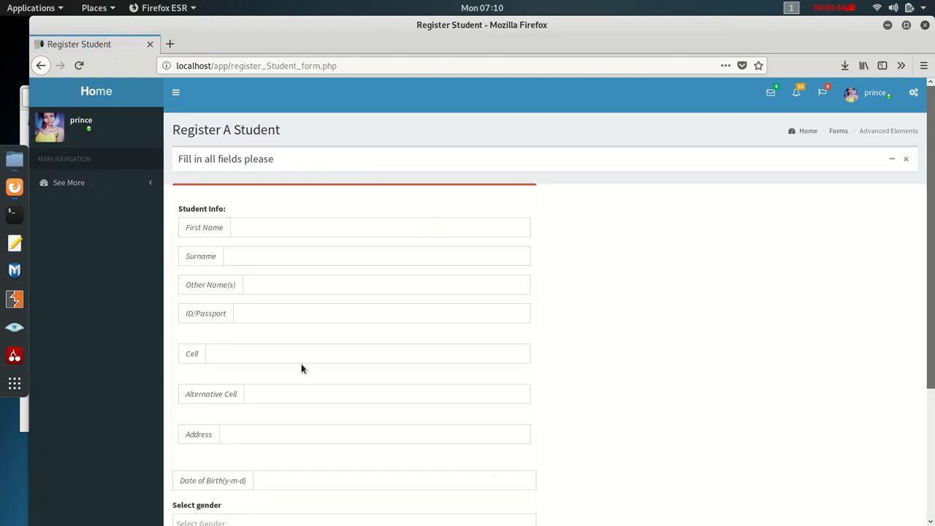
scroll(301, 350, "down", 4)
scroll(293, 329, "up", 4)
left_click(89, 92)
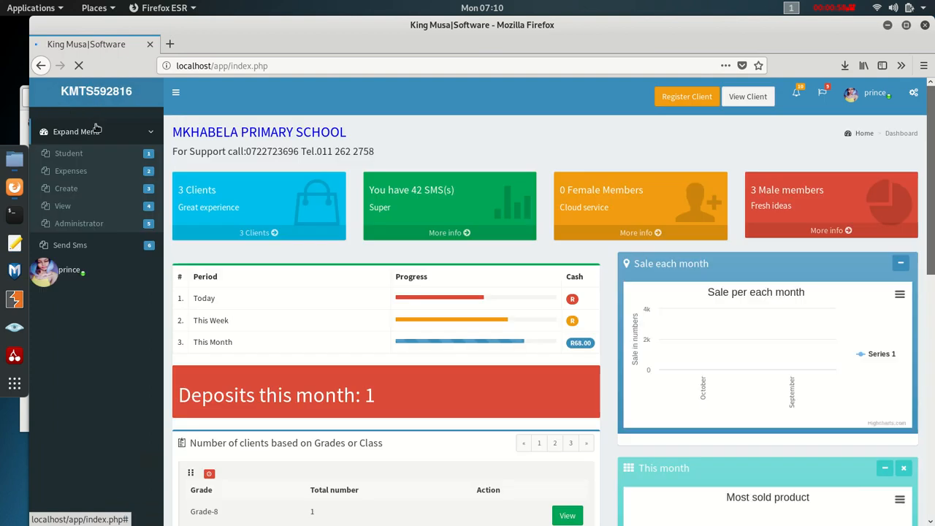
- View the full list of students, then return to the dashboard
left_click(102, 159)
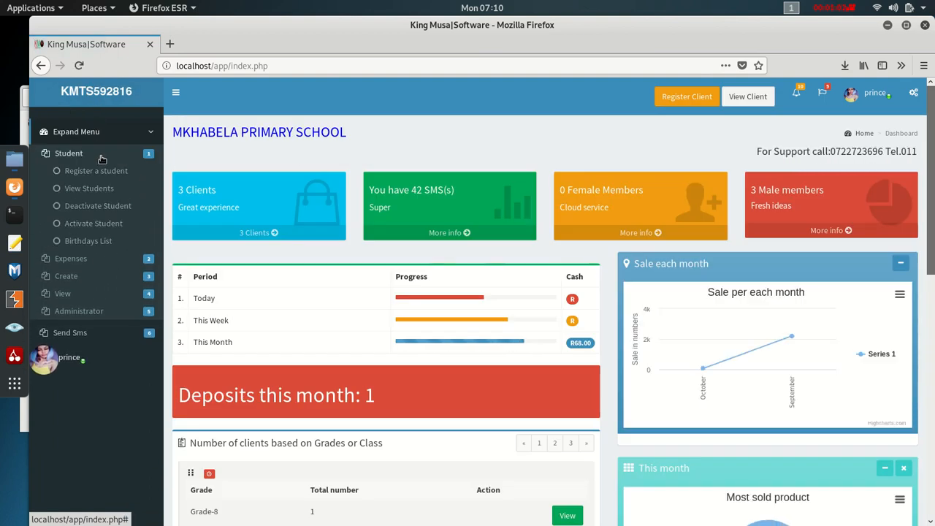
left_click(93, 192)
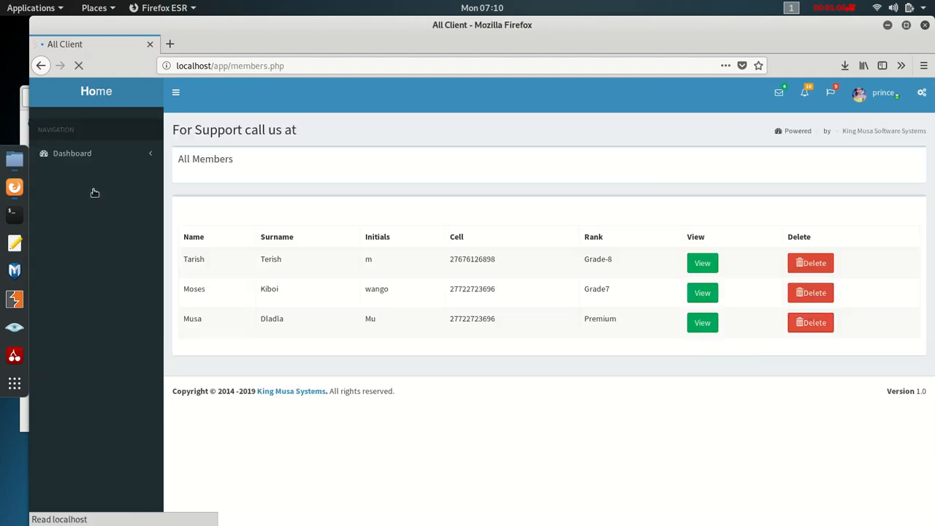
scroll(411, 365, "down", 3)
scroll(410, 367, "up", 3)
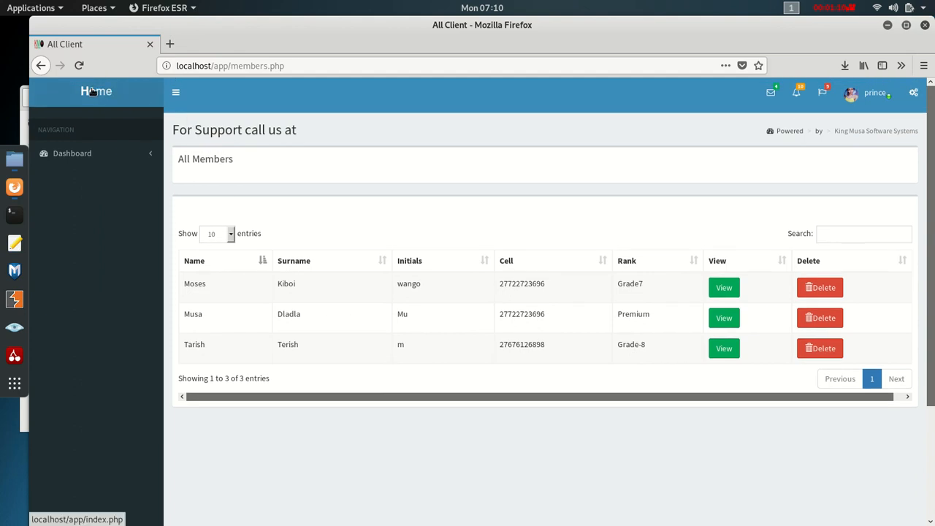
left_click(92, 90)
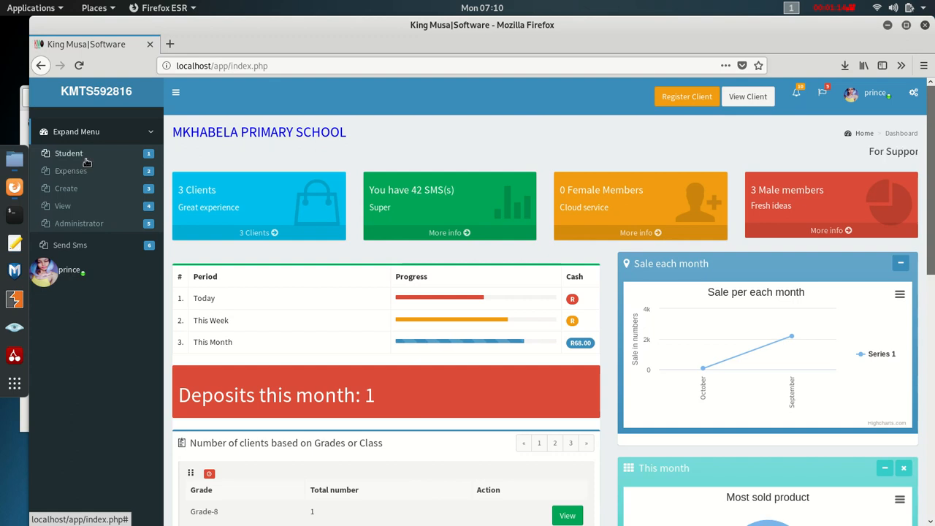
- Open the Deactivate Student page, then return to the dashboard
left_click(86, 157)
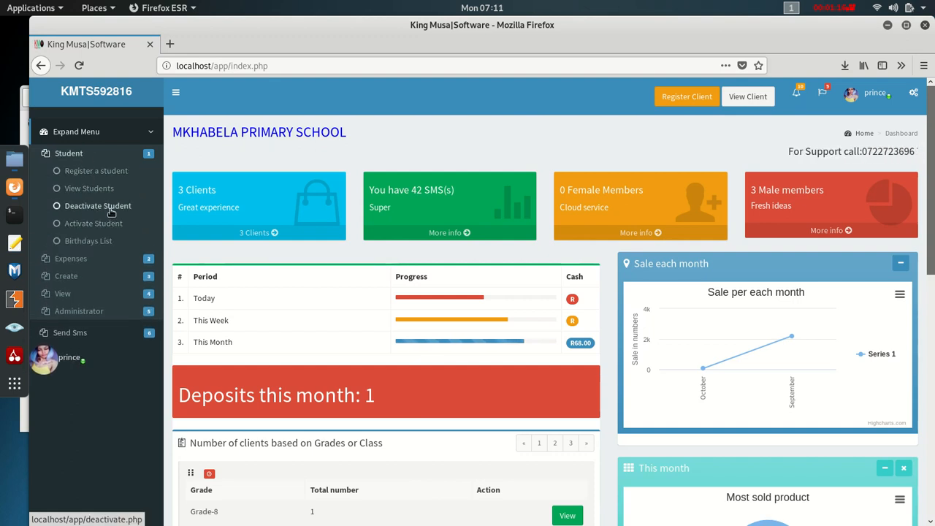
left_click(110, 209)
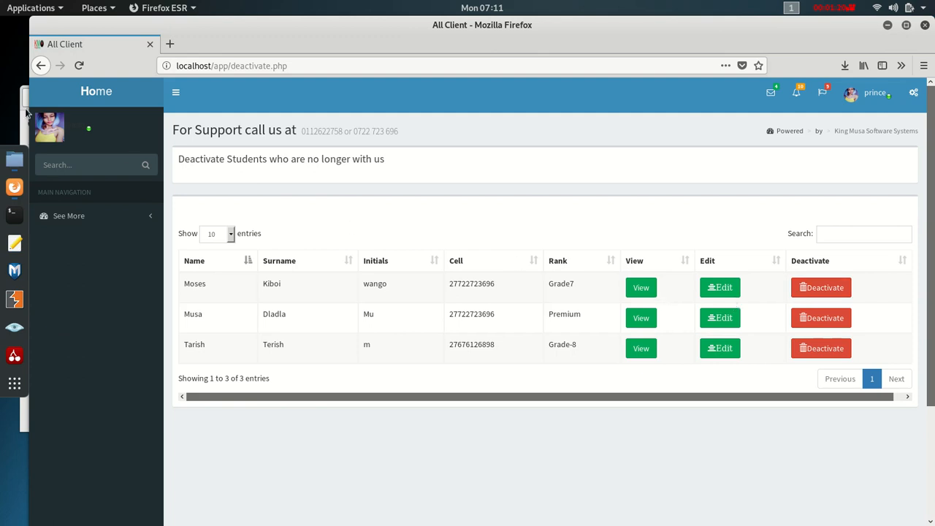
left_click(76, 93)
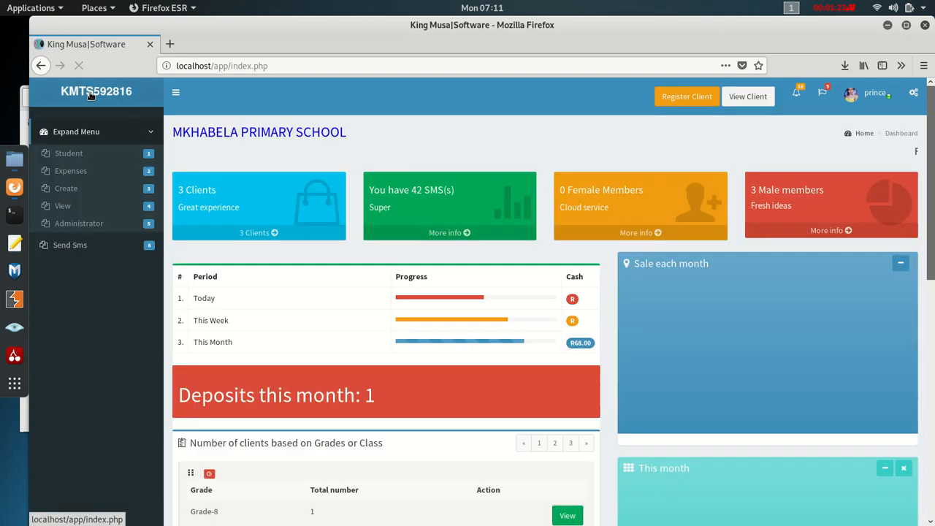
- Open the Activate Student page from the Student menu
left_click(79, 174)
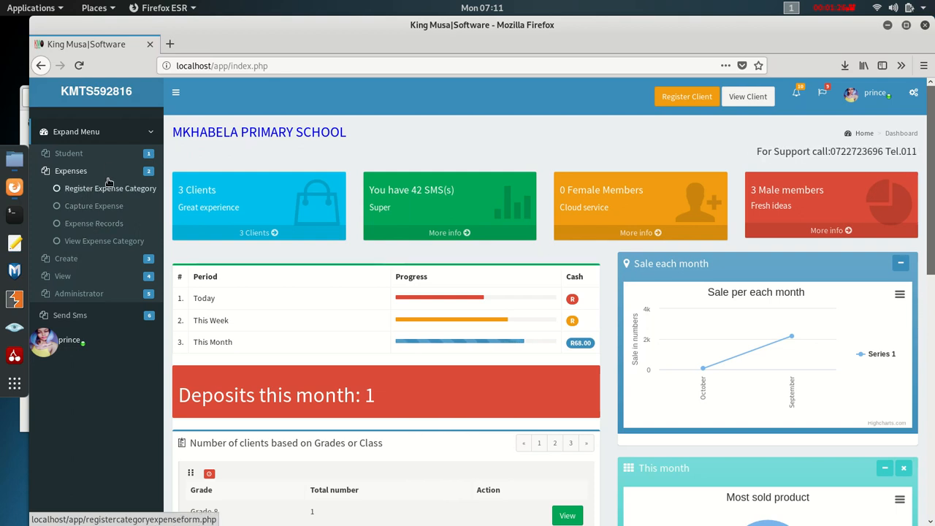
left_click(73, 154)
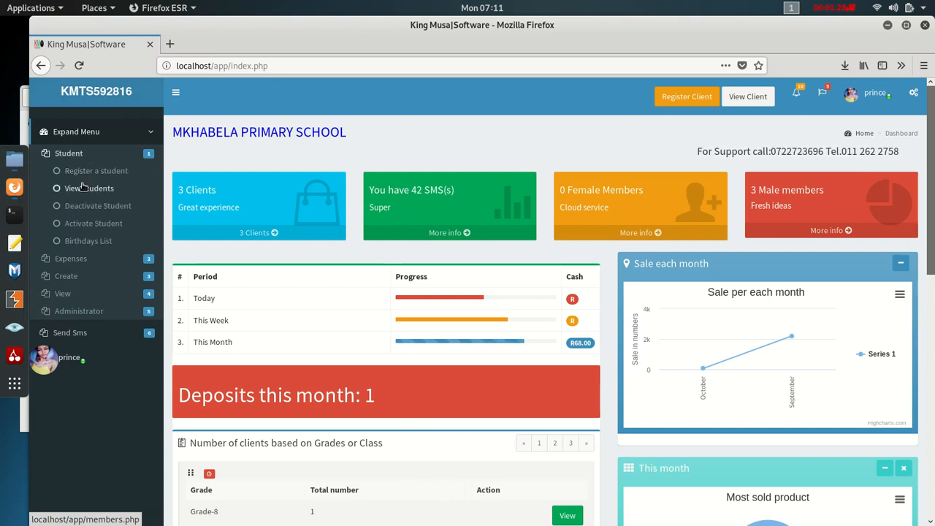
left_click(89, 223)
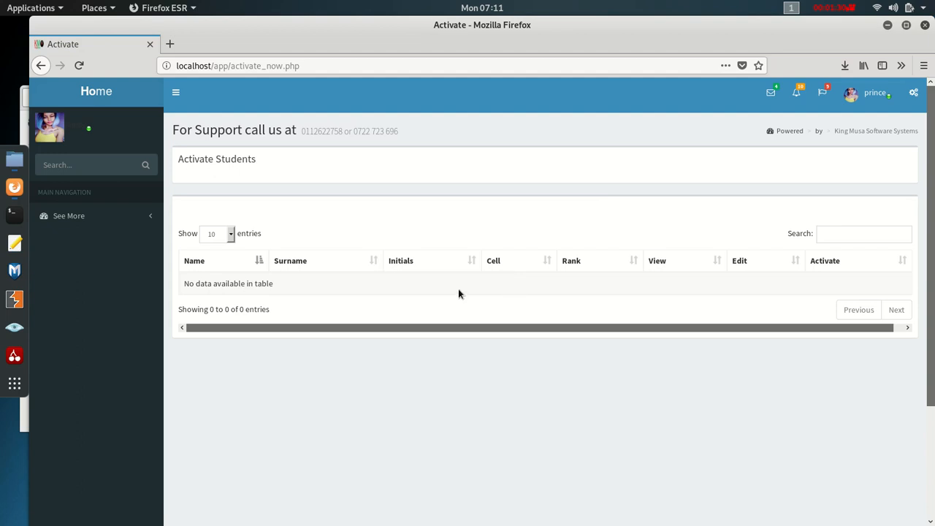
- Open the Student Birthdays List, showing one birthday on 2019-10-16
left_click(97, 93)
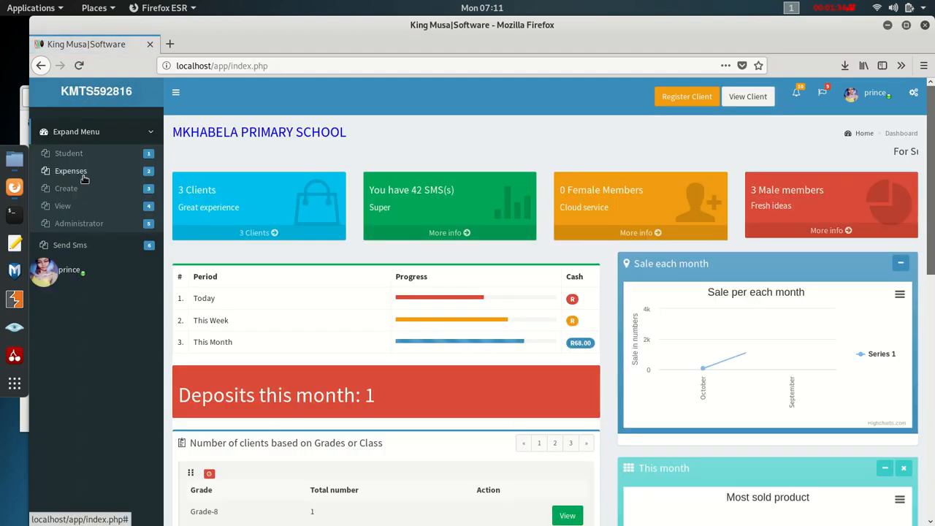
left_click(77, 155)
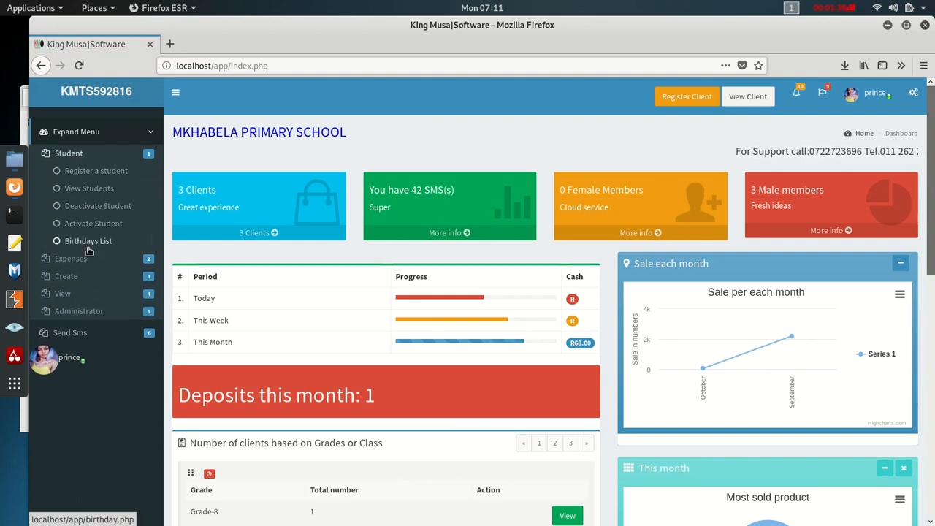
left_click(100, 245)
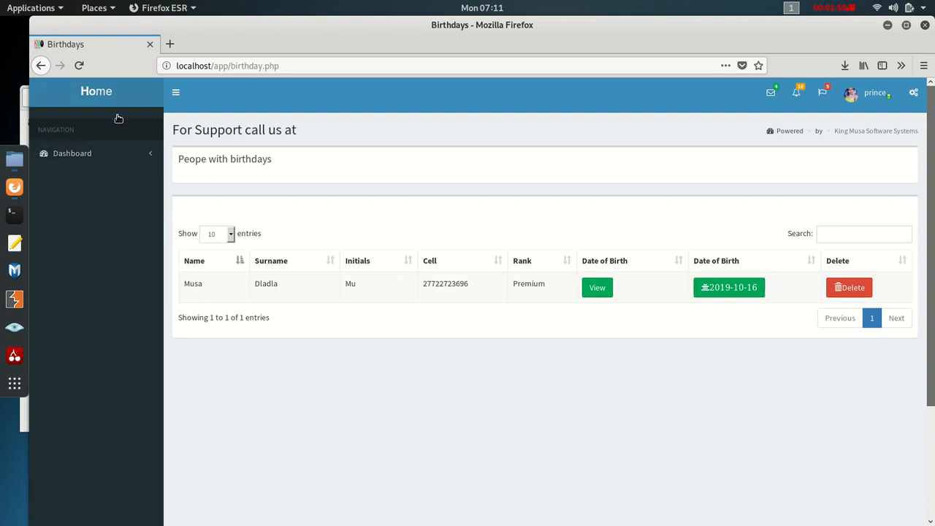
- Glance at Register Expense Category without saving, then open Expenses > Capture Expense
left_click(97, 92)
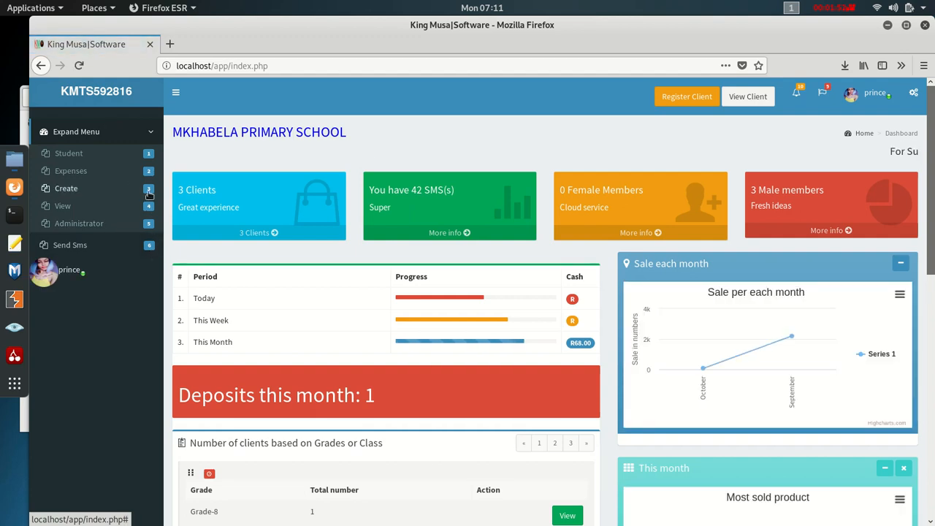
left_click(77, 176)
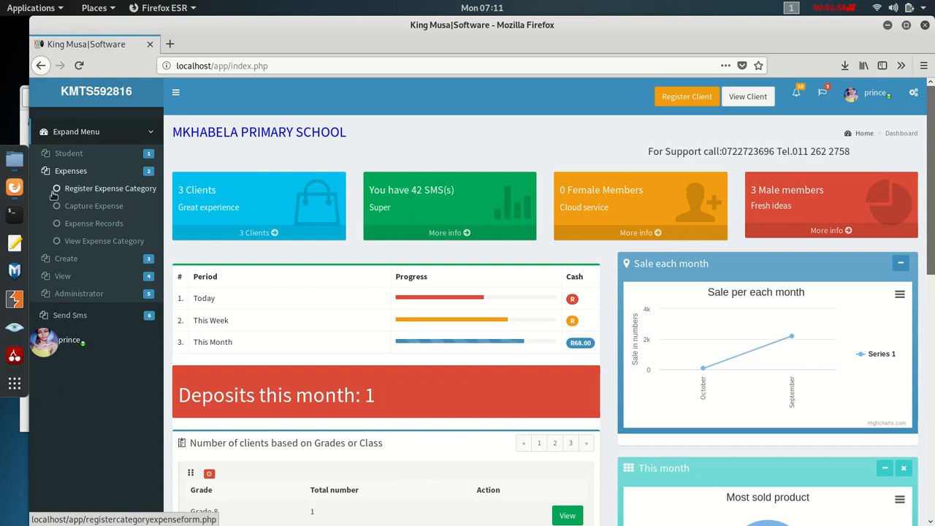
left_click(96, 190)
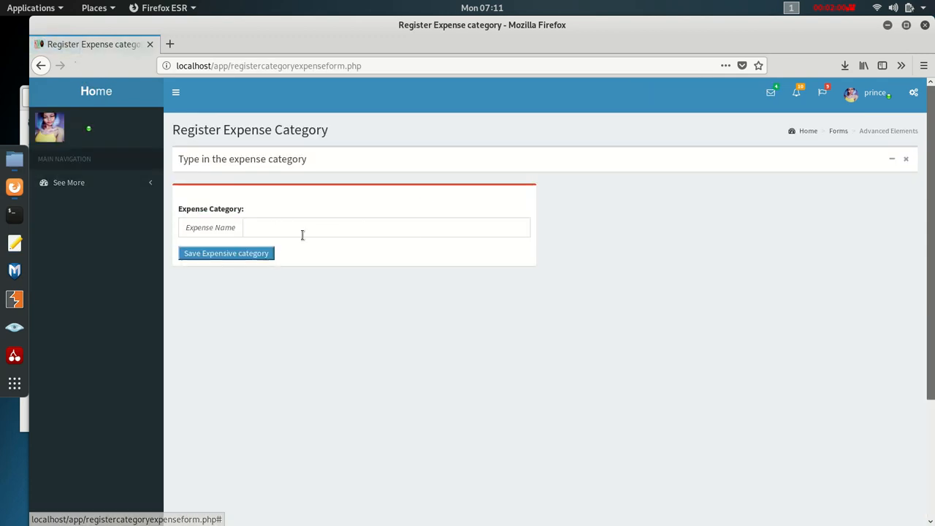
left_click(266, 229)
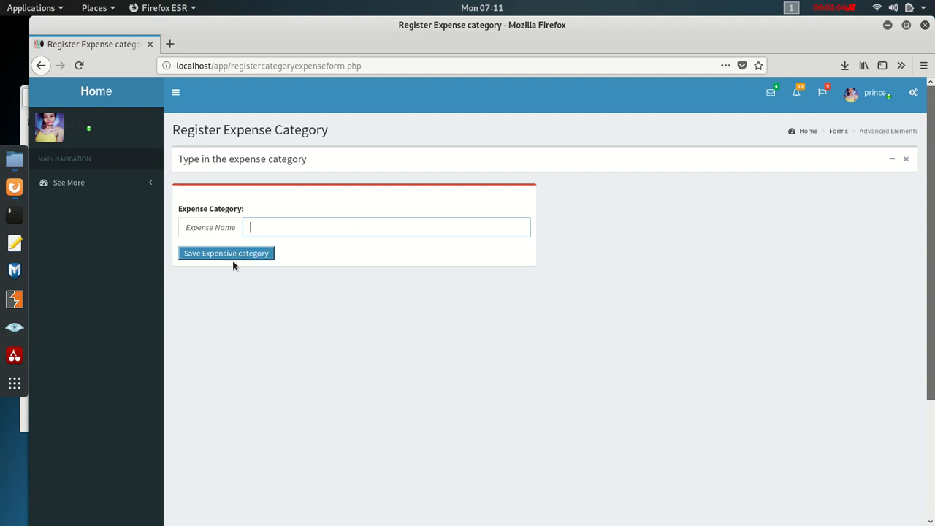
left_click(95, 93)
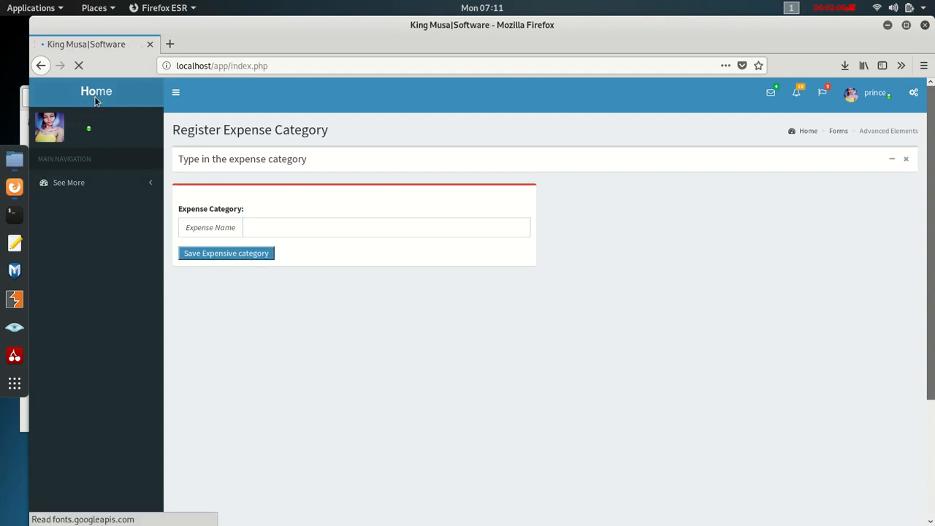
left_click(71, 170)
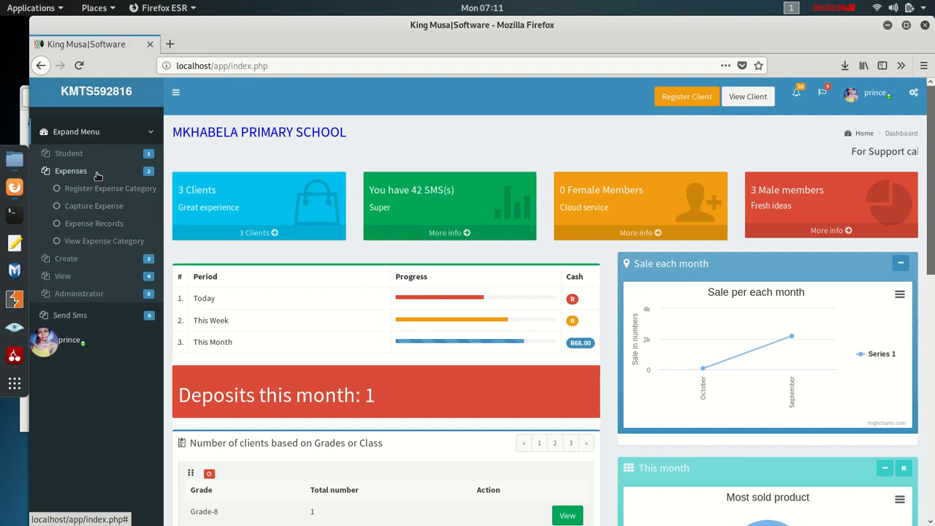
left_click(105, 207)
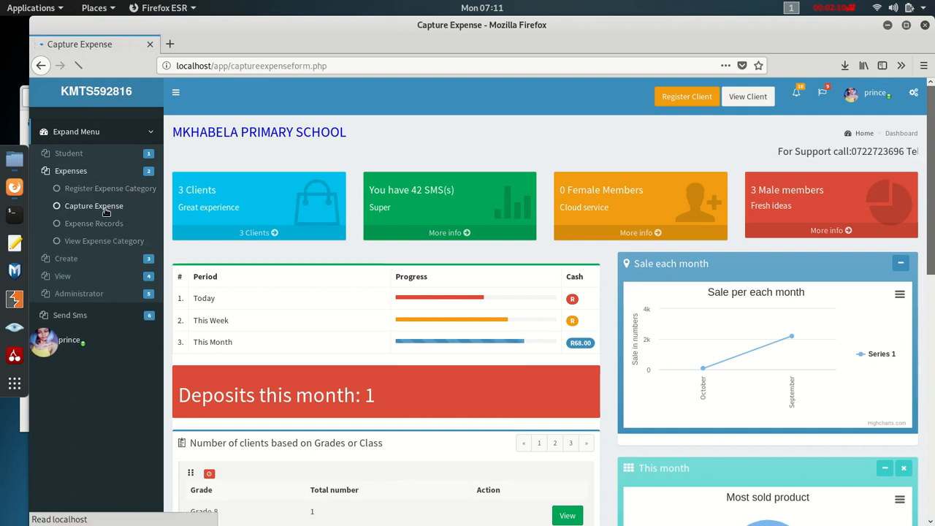
- Save a 300 expense in the Food category, described as paid for food for the visitors
left_click(240, 250)
left_click(244, 312)
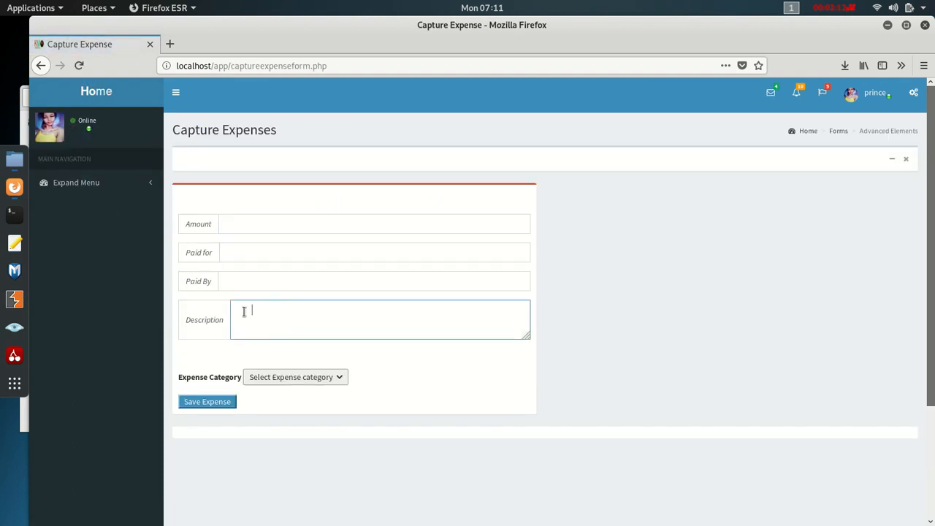
left_click(266, 377)
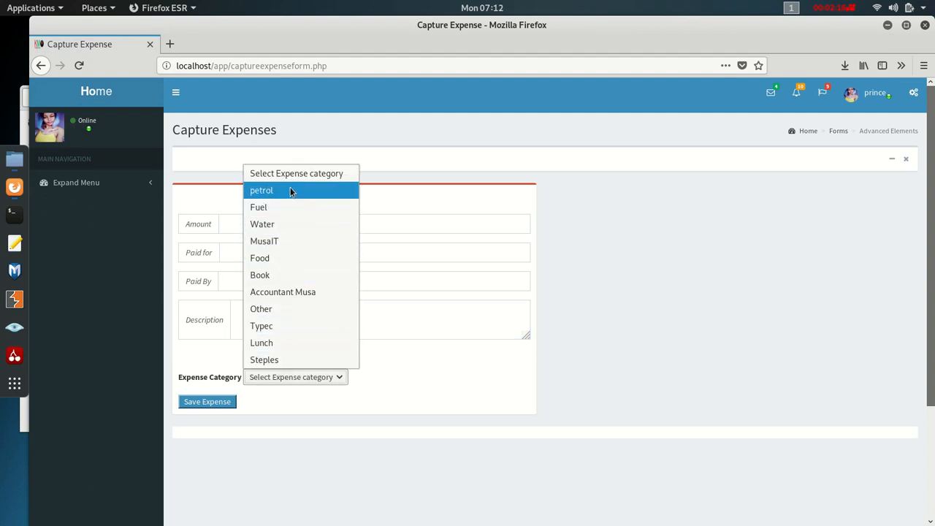
left_click(303, 257)
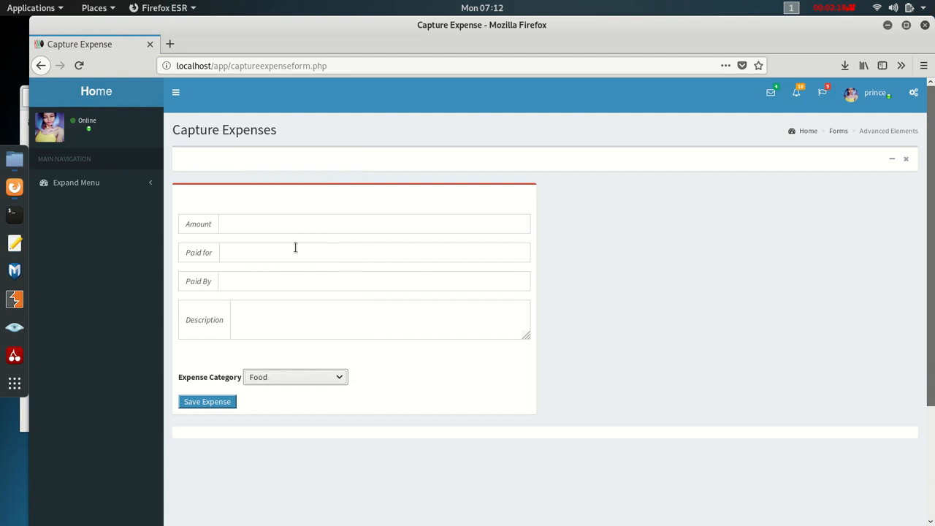
left_click(252, 222)
type("300")
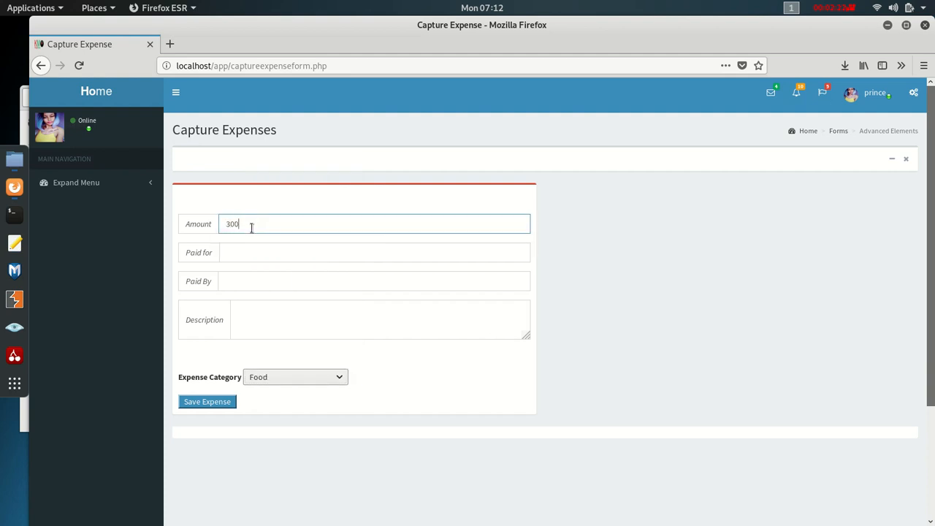
left_click(257, 277)
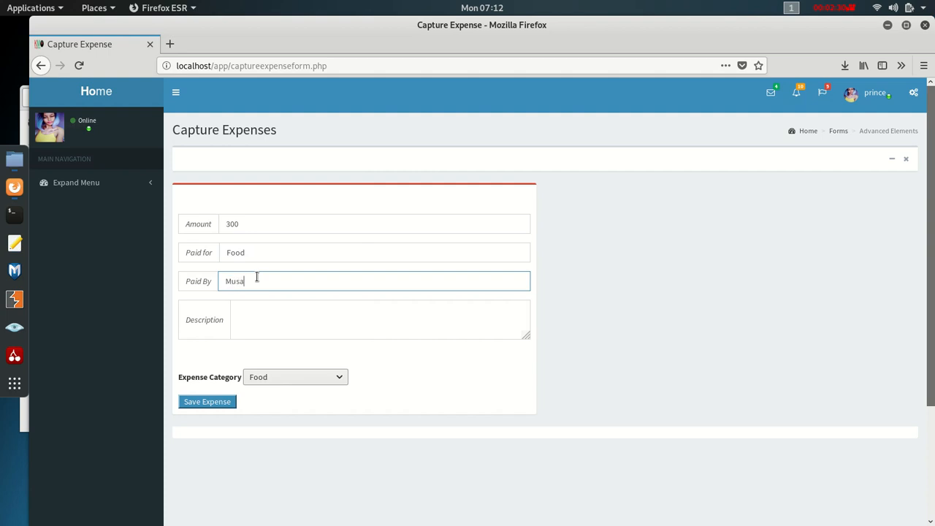
left_click(259, 315)
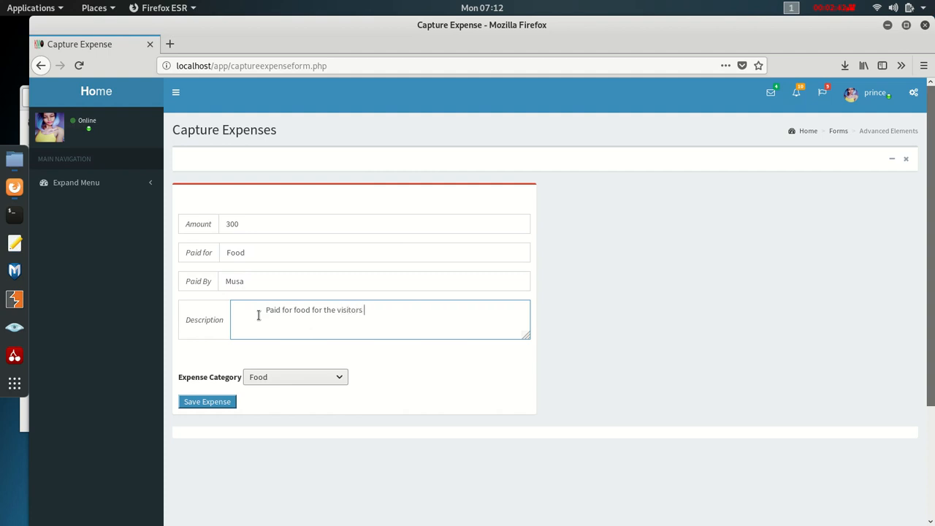
left_click(268, 376)
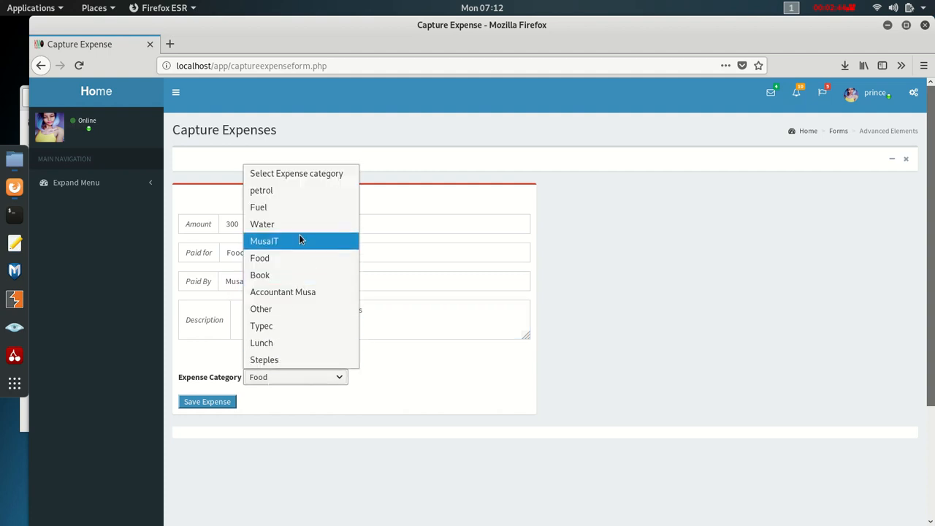
left_click(296, 255)
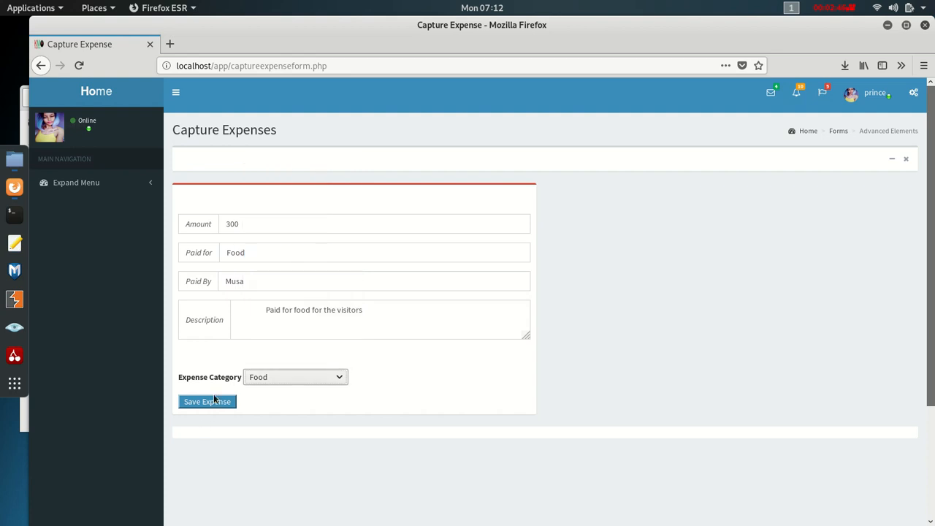
left_click(211, 402)
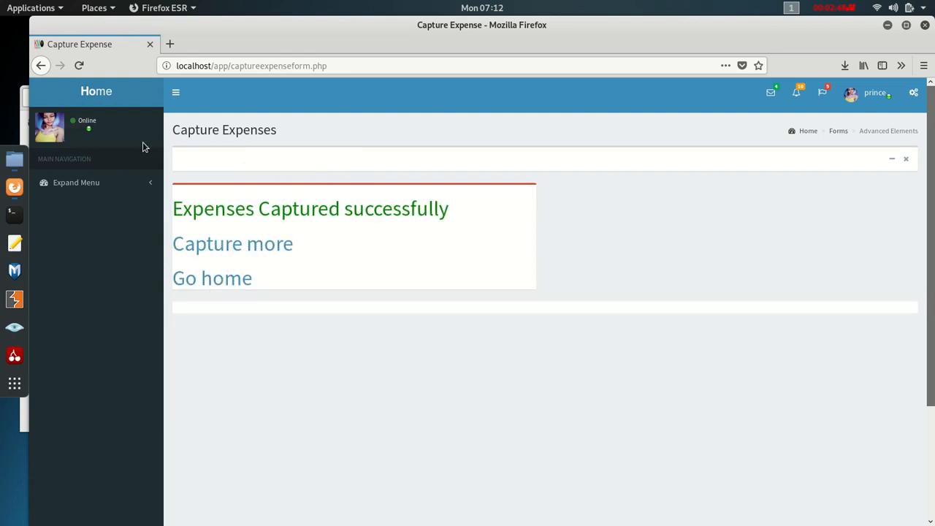
left_click(68, 184)
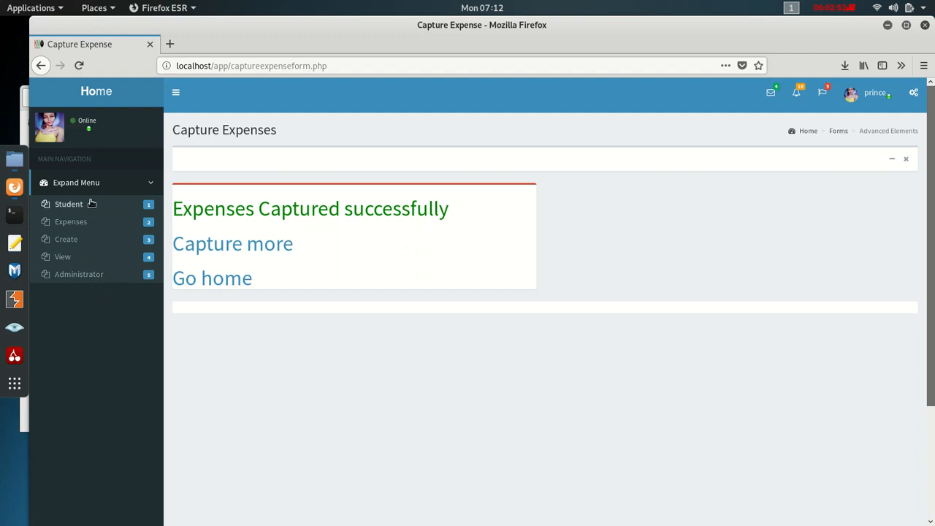
- Review the 13 expense records across pages 1 and 2, then return to the dashboard
left_click(84, 91)
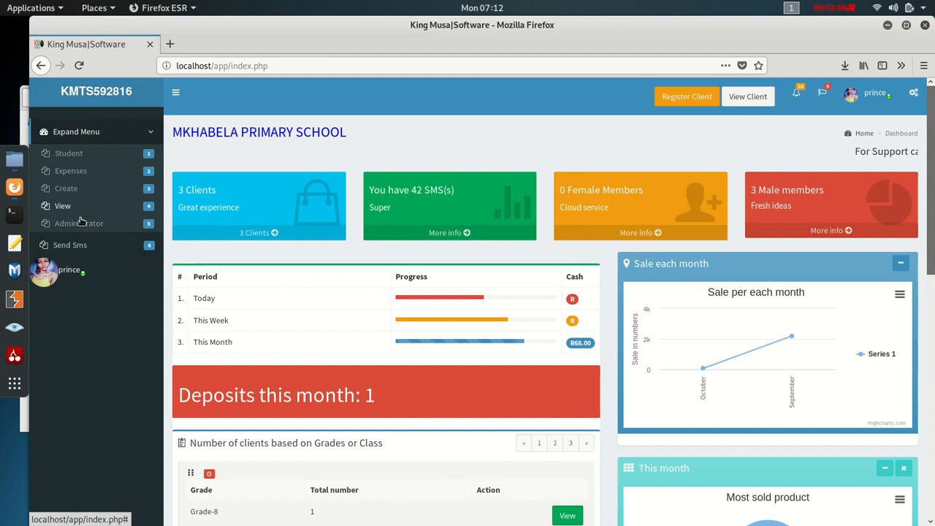
left_click(69, 171)
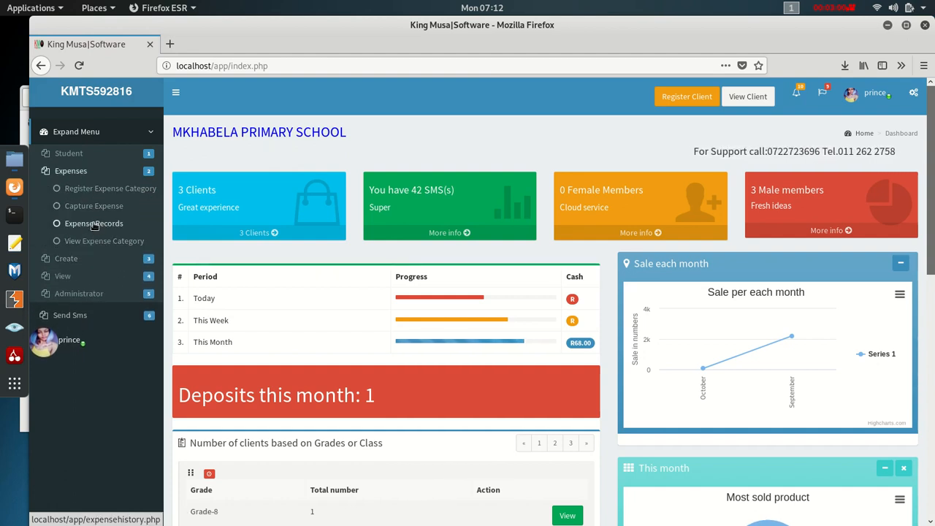
left_click(94, 224)
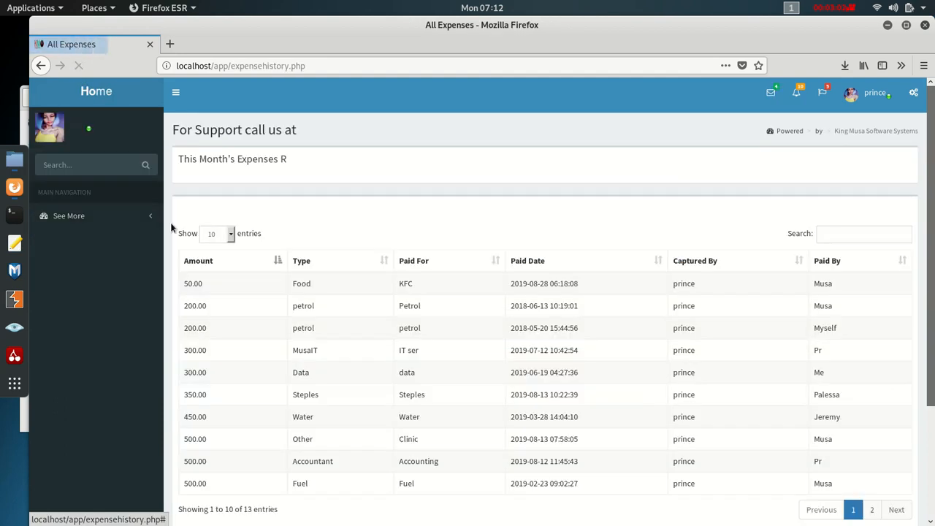
scroll(552, 290, "down", 4)
scroll(672, 333, "up", 3)
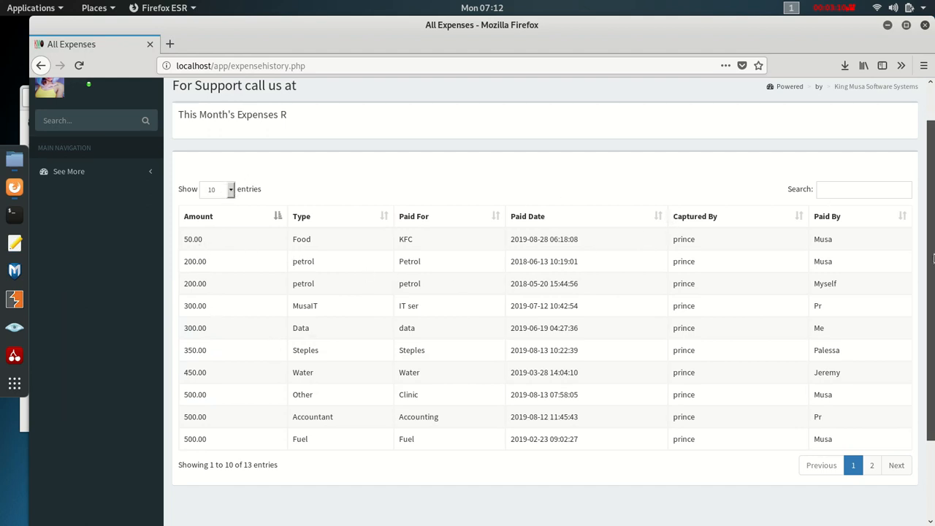
left_click(872, 467)
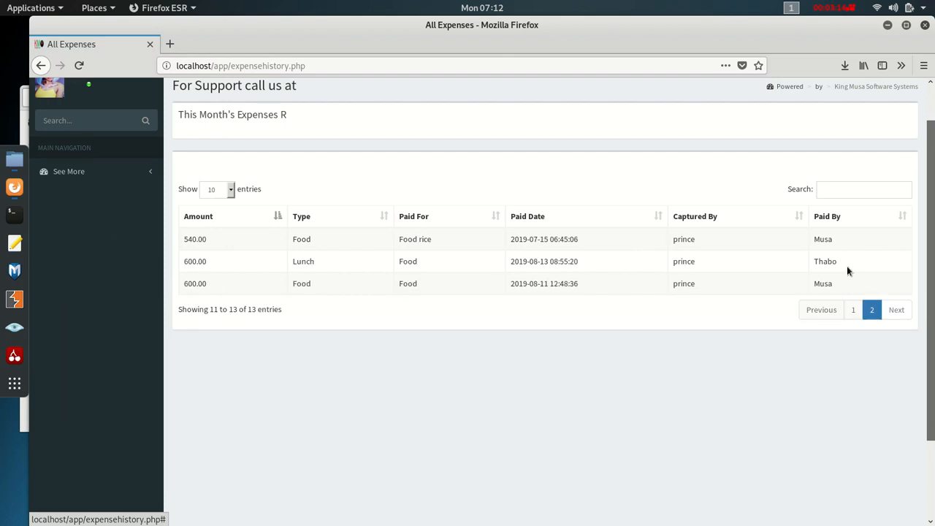
left_click(853, 311)
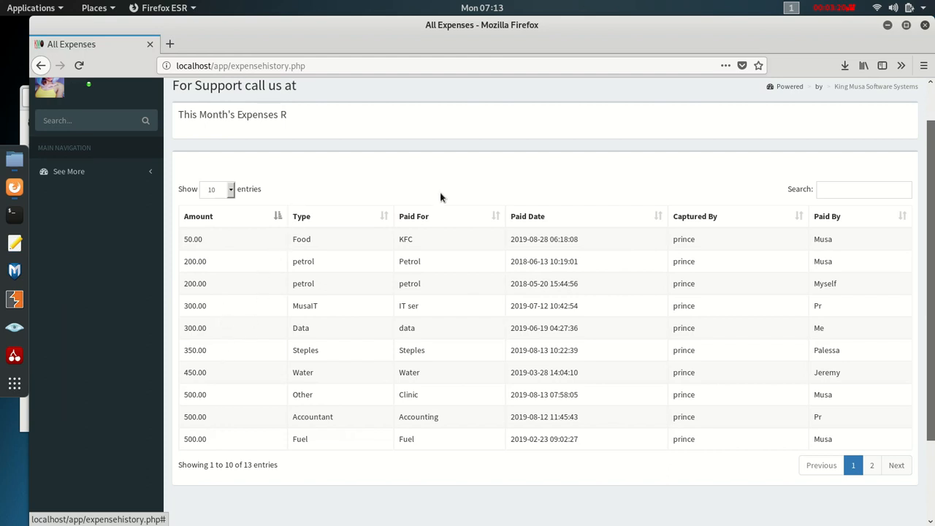
scroll(400, 273, "down", 2)
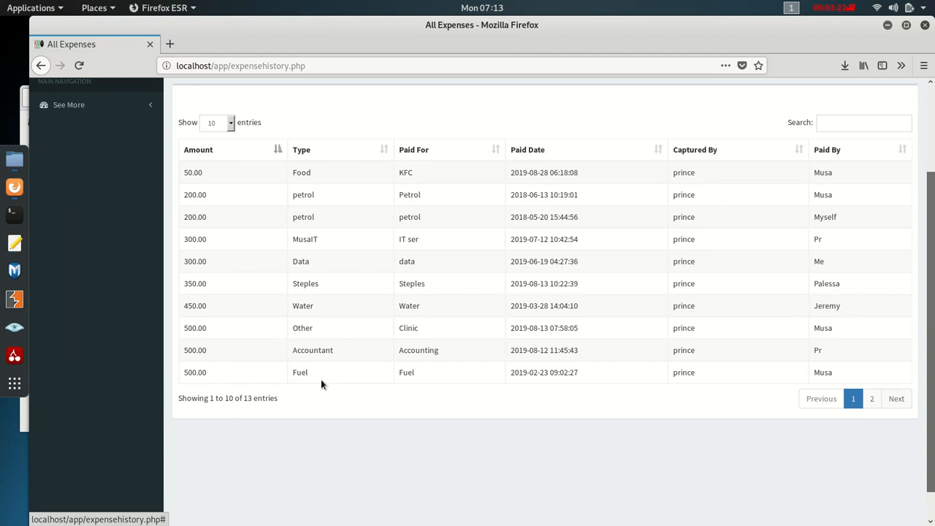
scroll(248, 363, "up", 3)
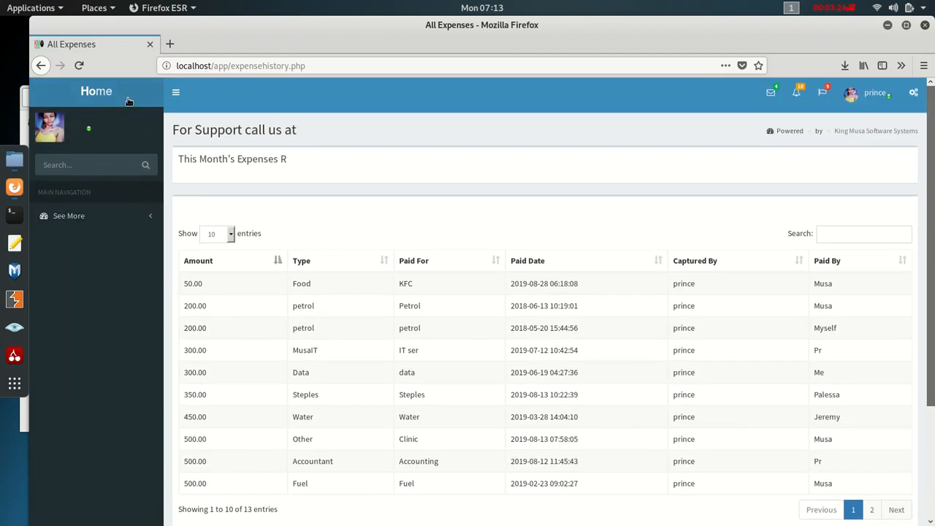
left_click(106, 98)
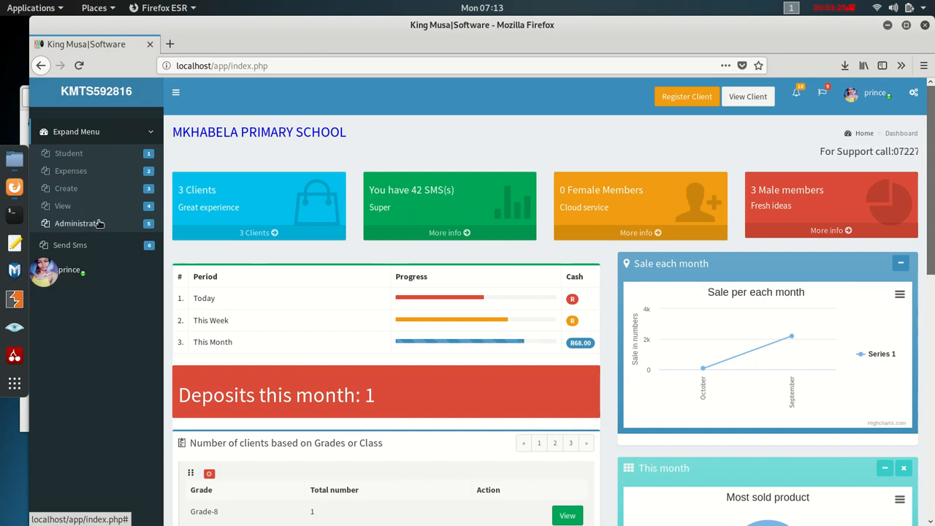
left_click(71, 172)
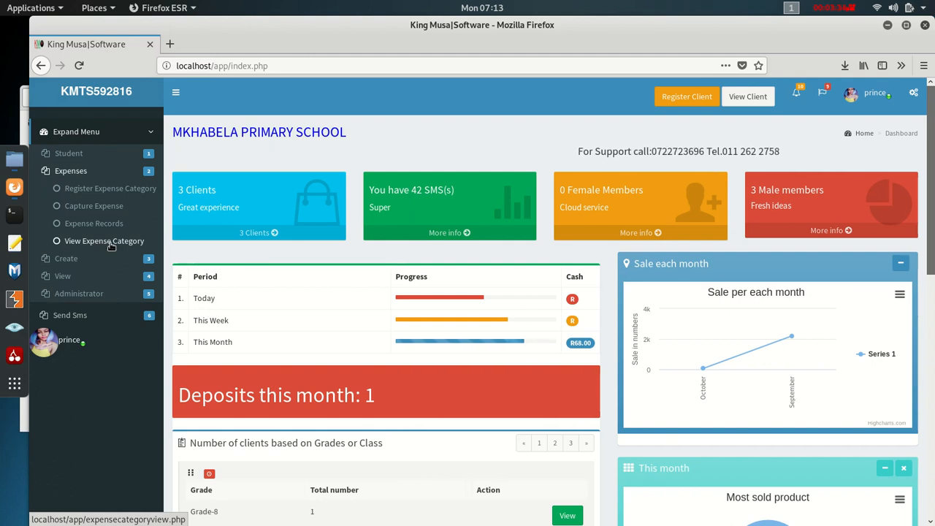
- Rename the first expense category to 'Accountant and Finace' and update it
left_click(109, 247)
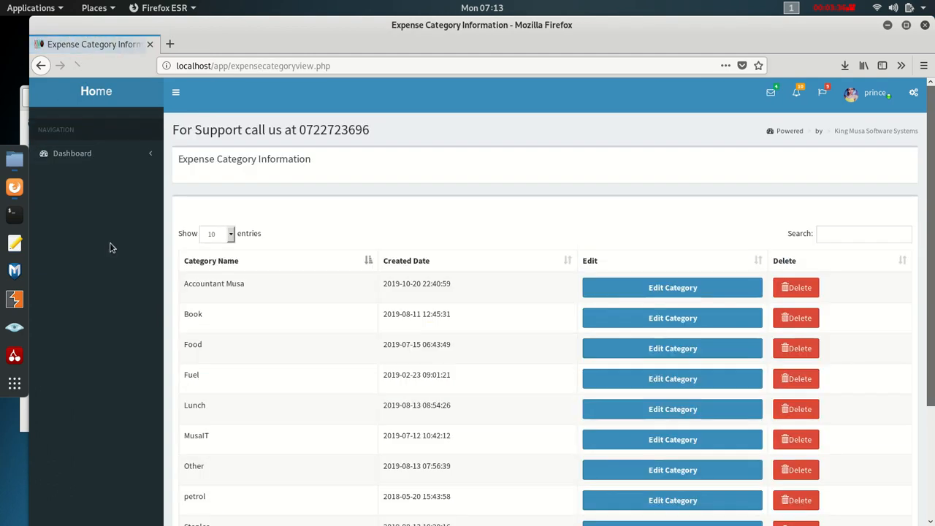
scroll(808, 312, "down", 2)
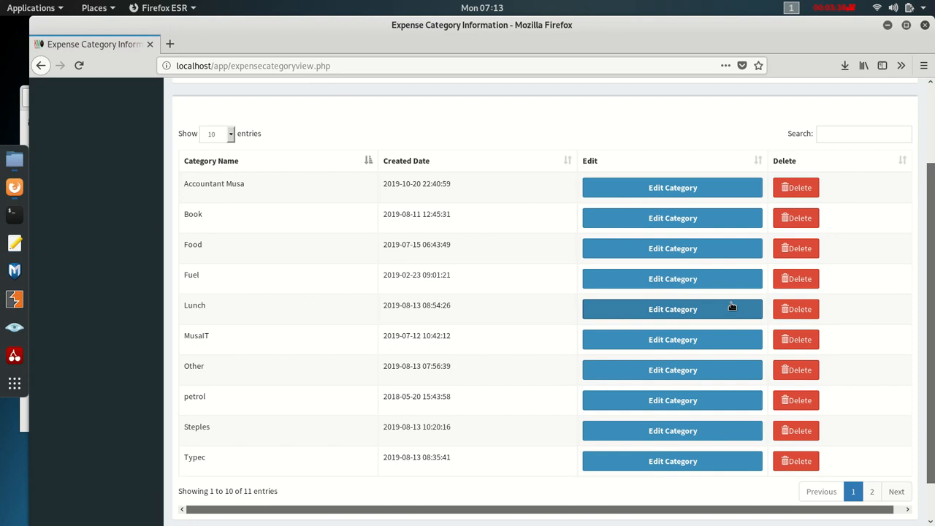
scroll(746, 309, "up", 2)
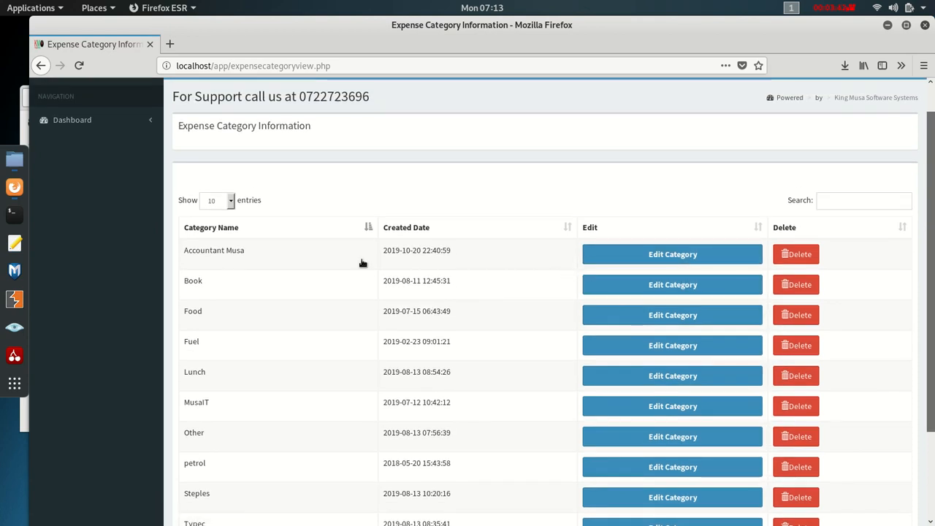
left_click(622, 257)
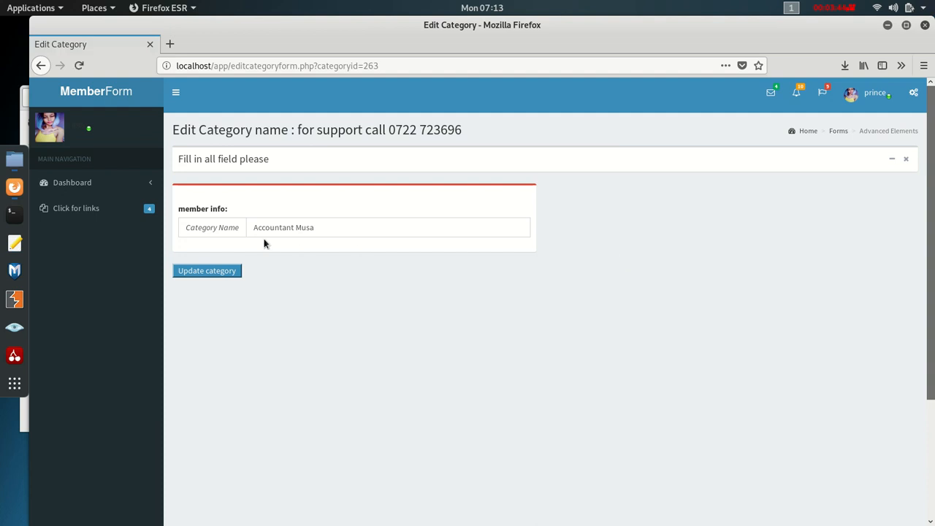
left_click(318, 229)
key("BackSpace")
key("BackSpace")
key("BackSpace")
key("BackSpace")
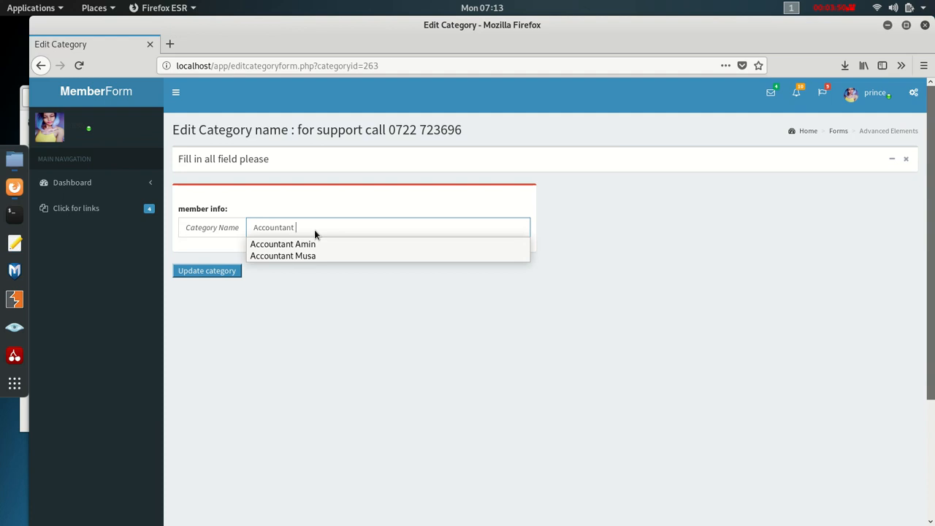
type("and Finace")
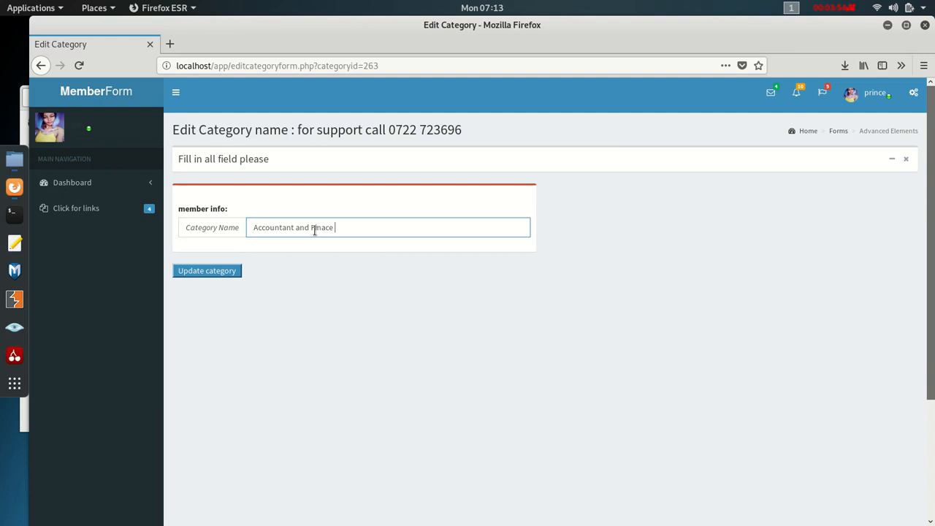
left_click(219, 270)
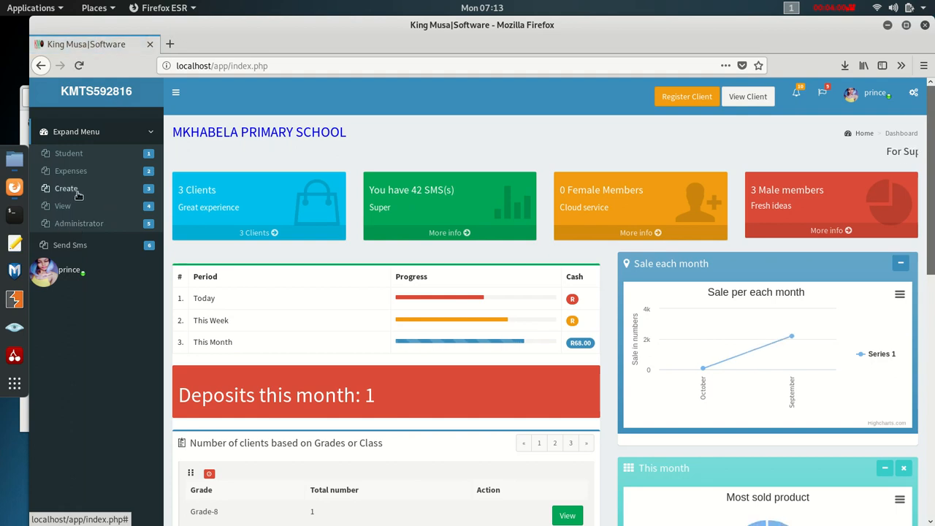
- Delete the 'Accountant and Finace' expense category and reload the list to confirm
left_click(76, 173)
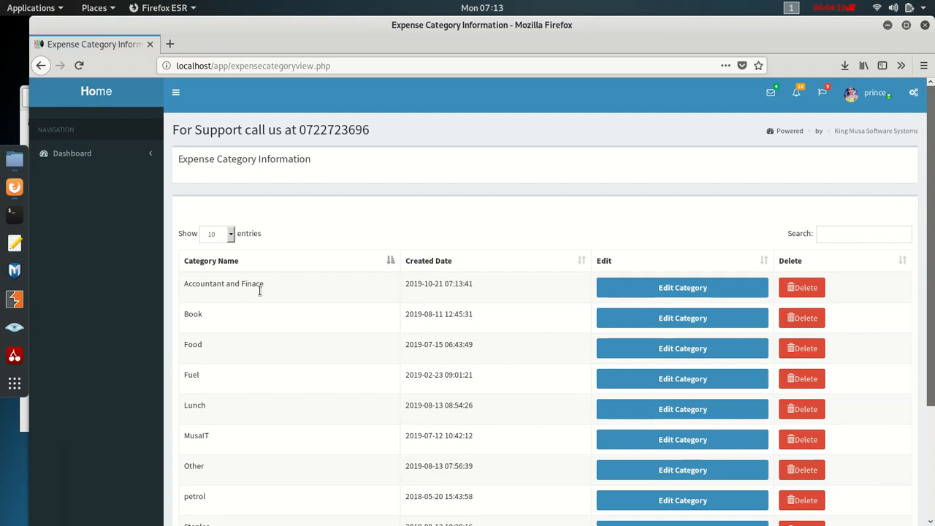
left_click(818, 289)
left_click(525, 278)
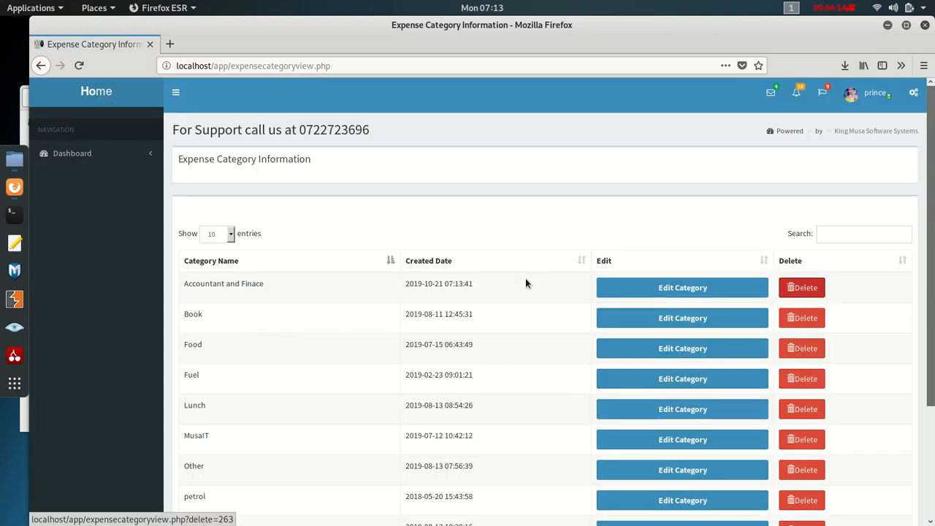
left_click(298, 67)
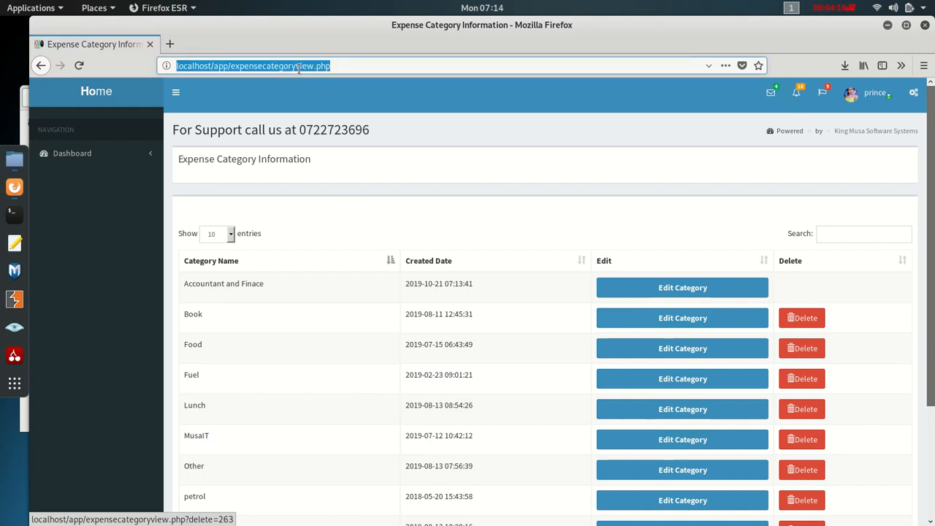
key("Return")
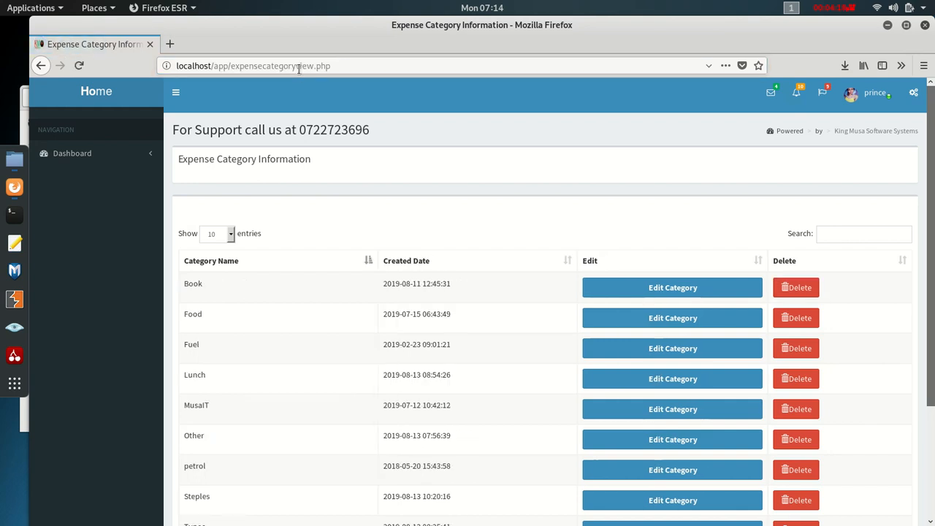
left_click(80, 95)
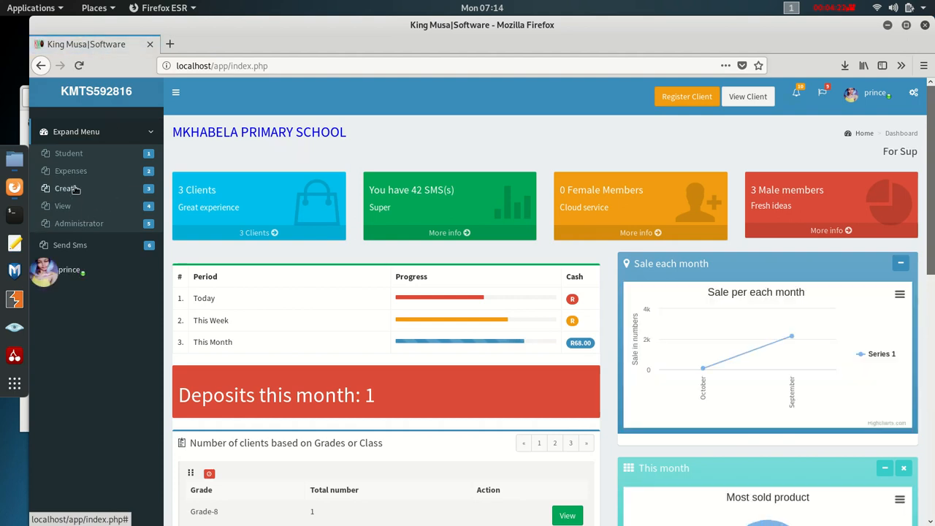
left_click(73, 171)
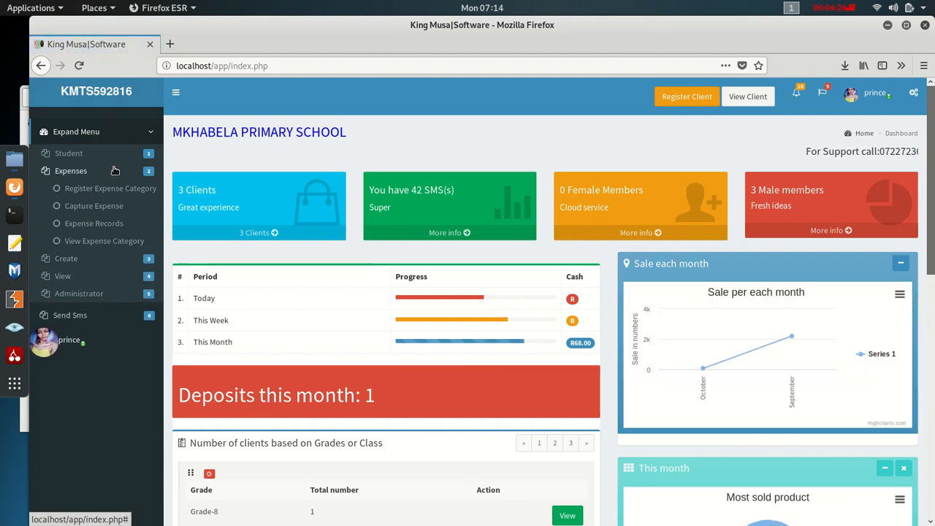
- Look over the Register A Teacher form, then return to the dashboard
left_click(86, 100)
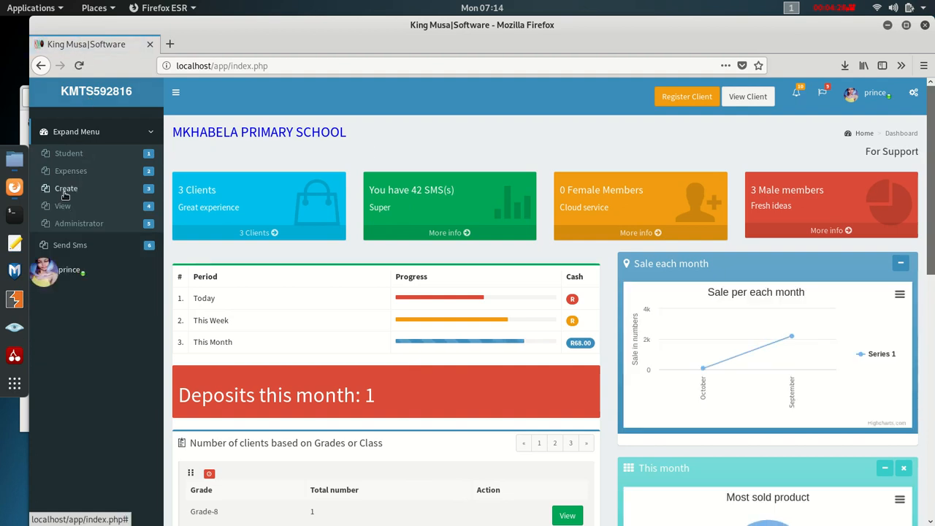
left_click(65, 190)
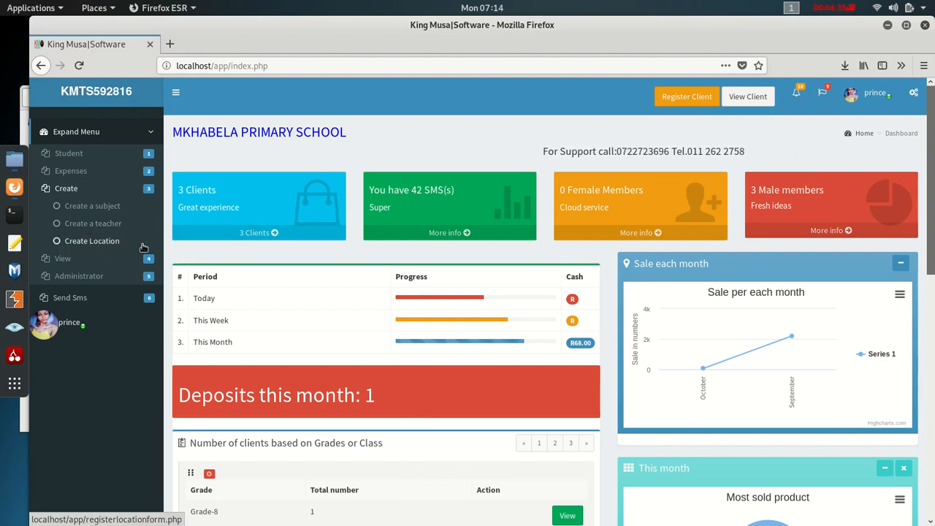
left_click(68, 225)
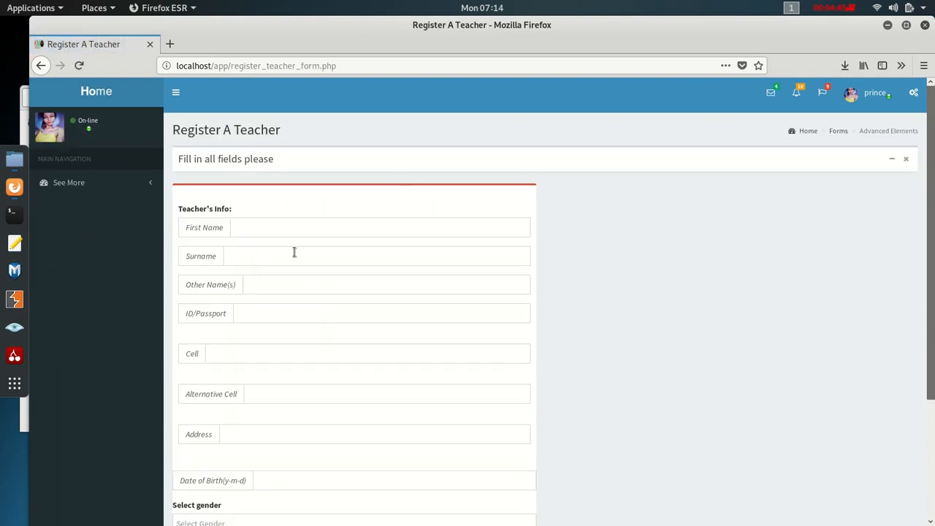
scroll(292, 270, "down", 4)
scroll(291, 269, "up", 4)
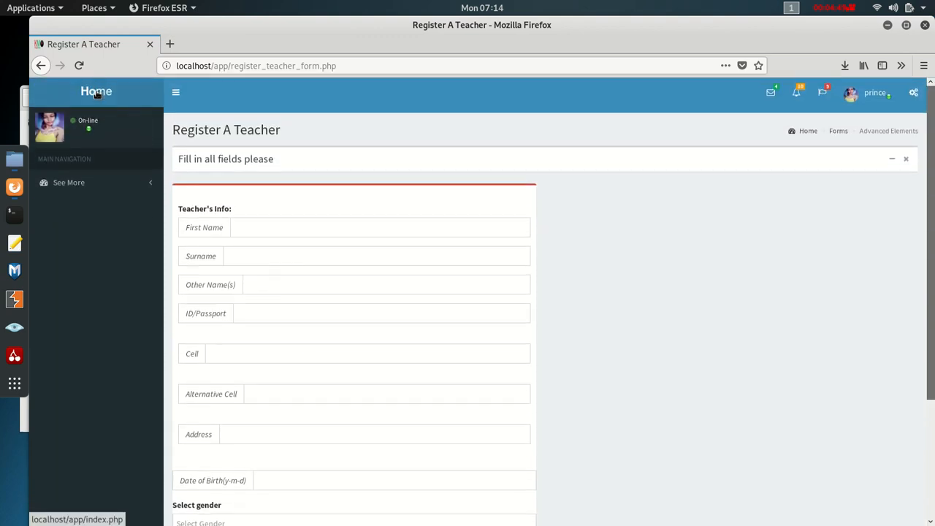
left_click(96, 95)
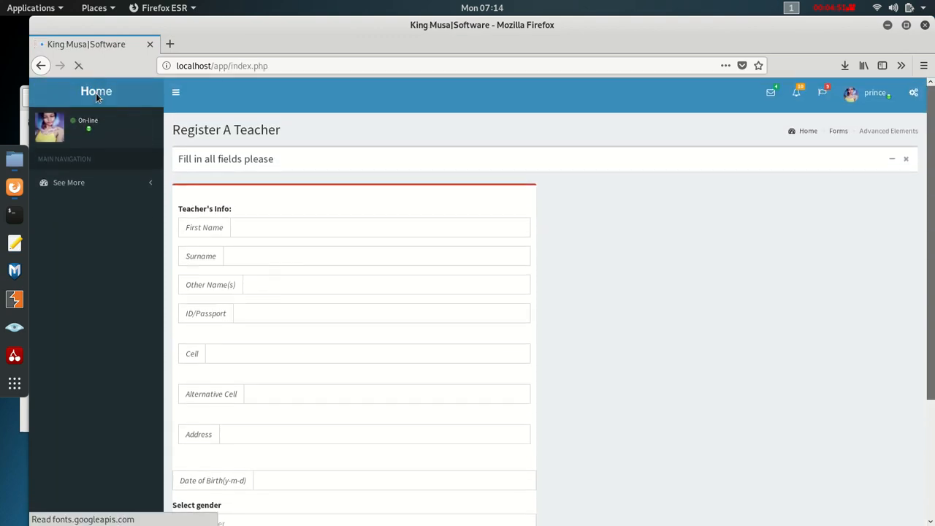
- Open the Create a subject form, then go back to the dashboard
left_click(82, 195)
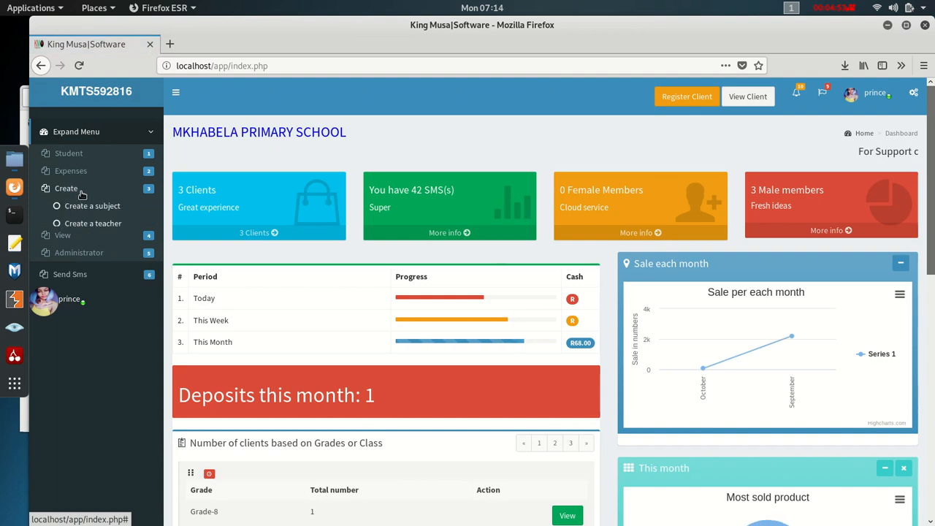
left_click(121, 209)
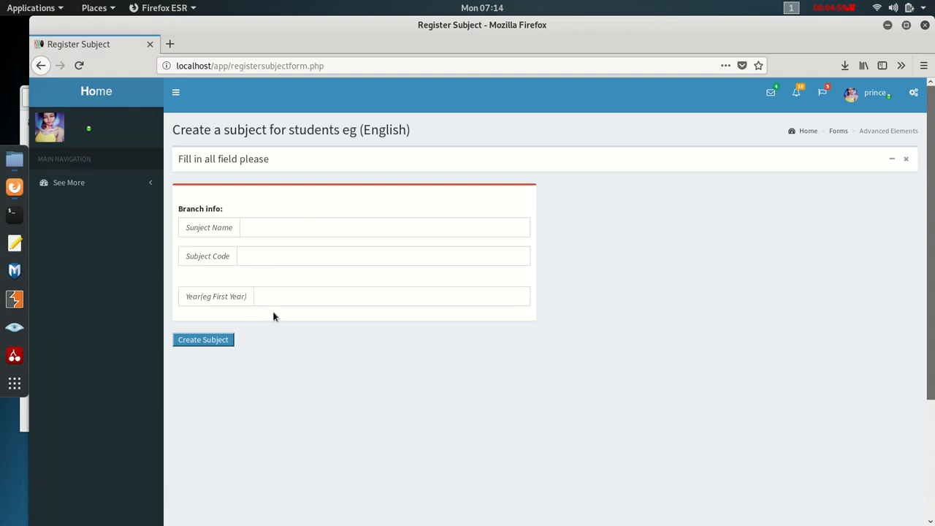
left_click(96, 98)
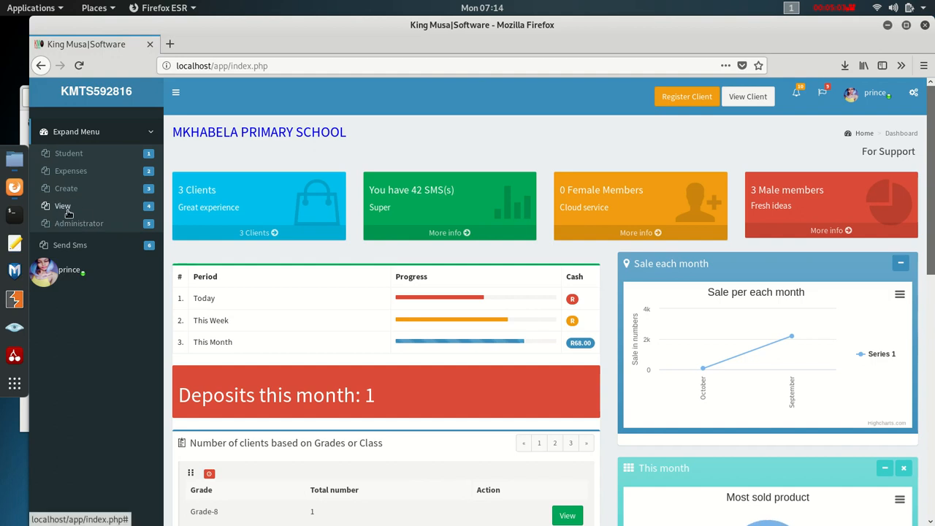
left_click(65, 208)
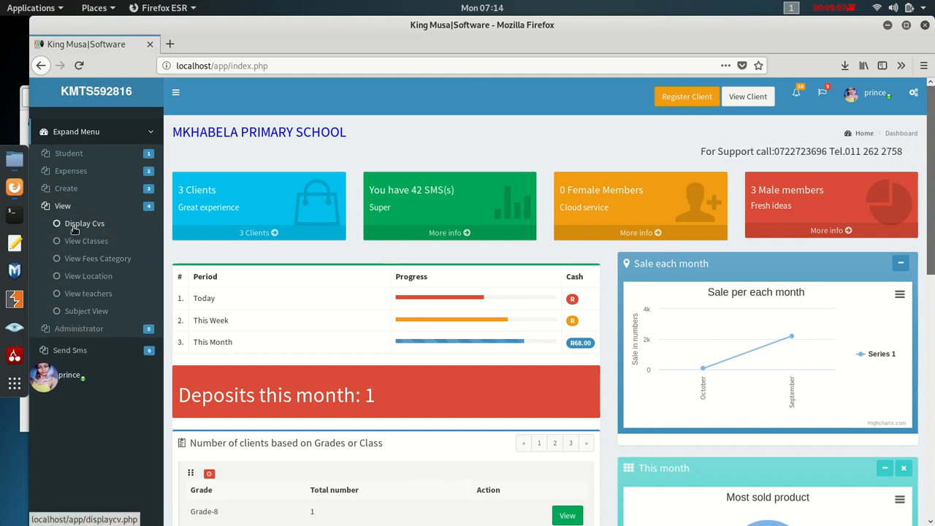
left_click(115, 229)
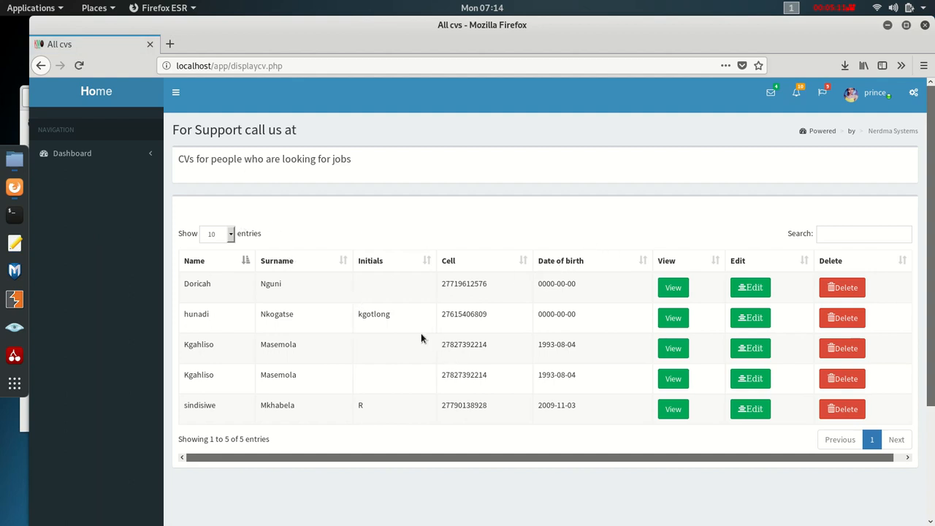
left_click(101, 101)
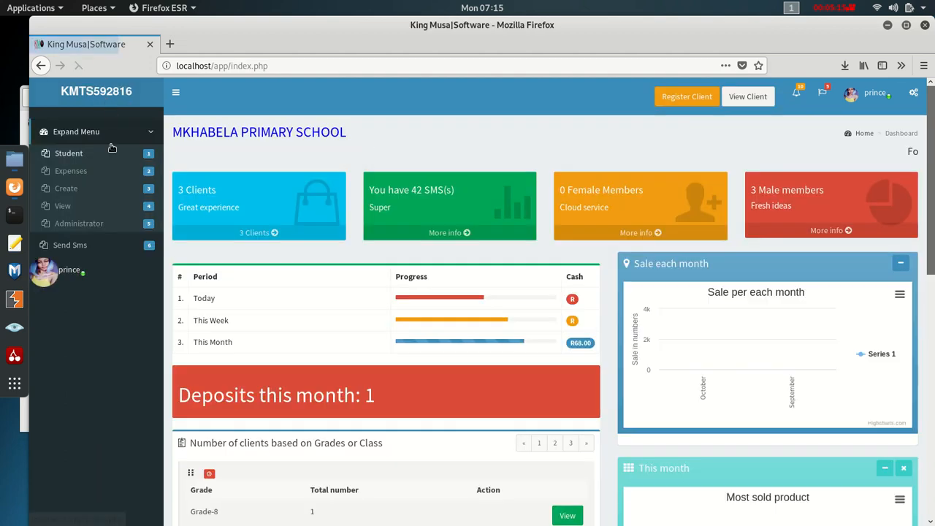
left_click(60, 209)
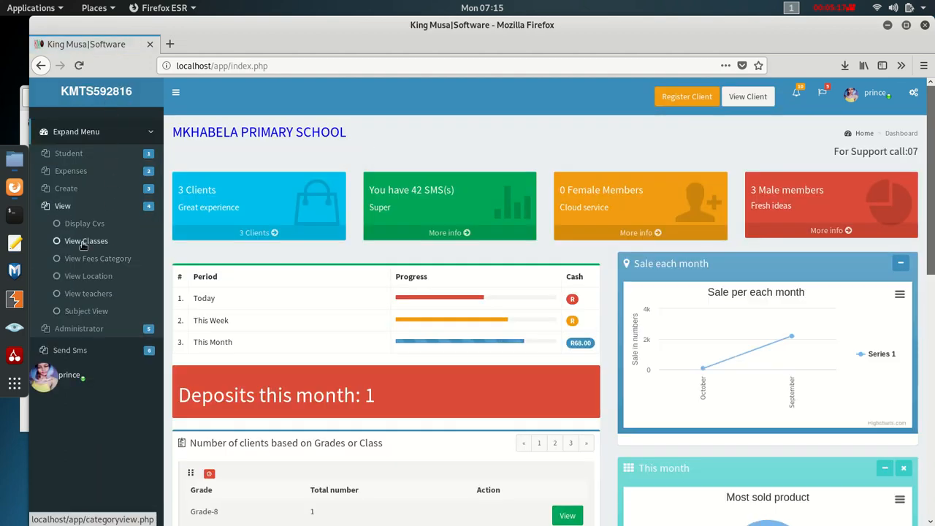
left_click(97, 247)
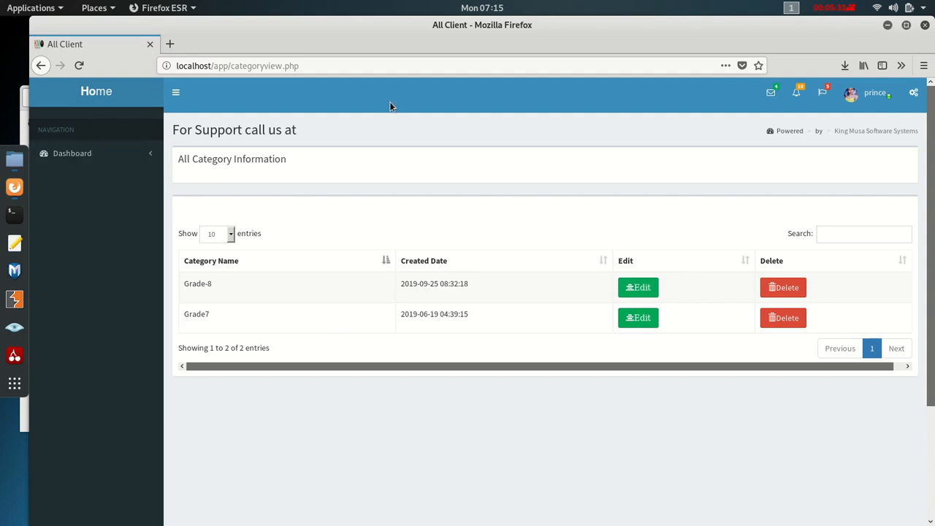
left_click(106, 97)
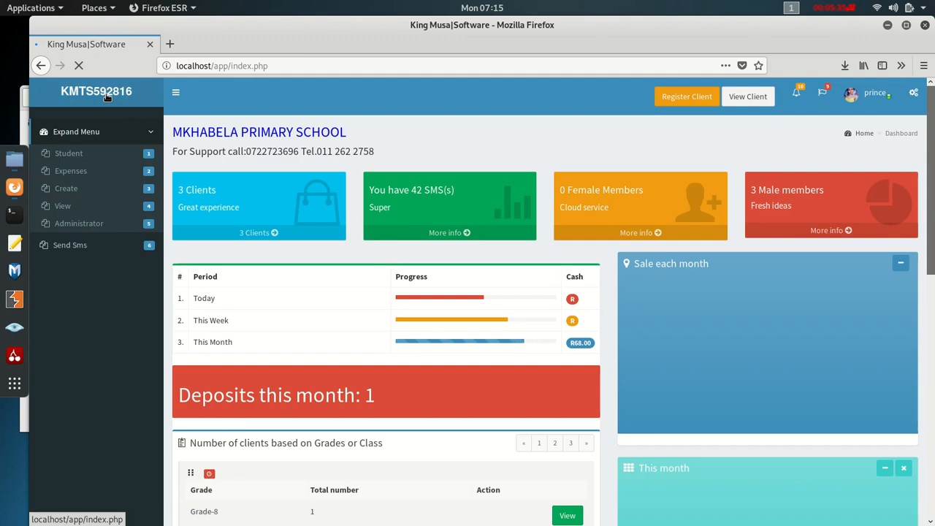
- Delete the First Aid fees category, leaving Books, Fees, Trip and Uniform, and reload to confirm
left_click(64, 206)
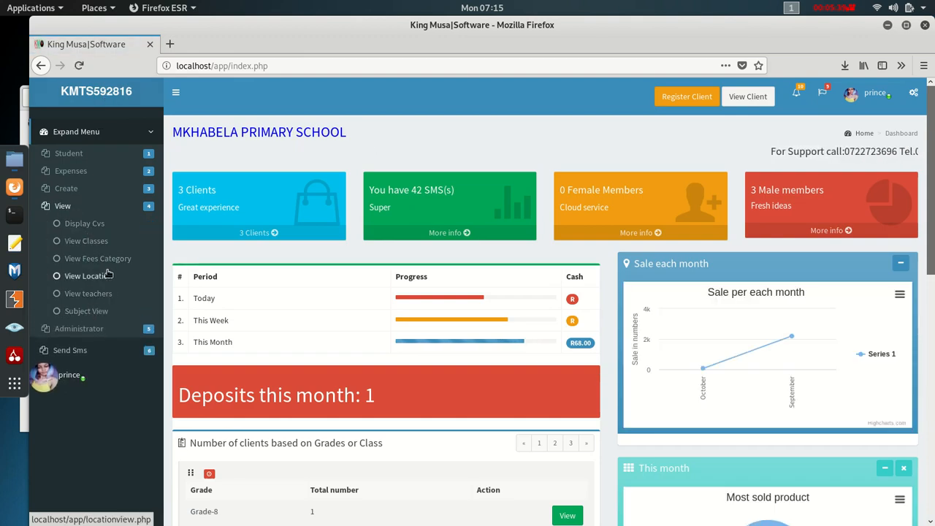
left_click(108, 260)
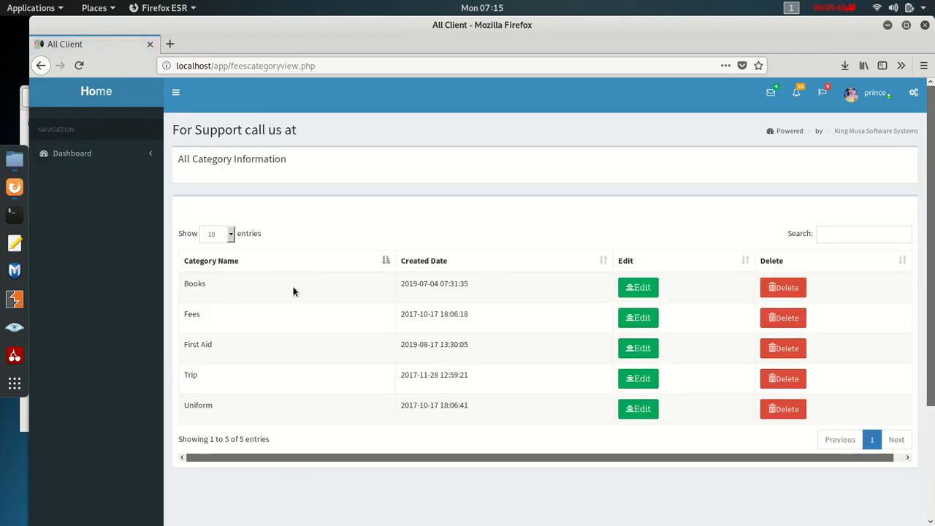
double_click(184, 316)
left_click(786, 351)
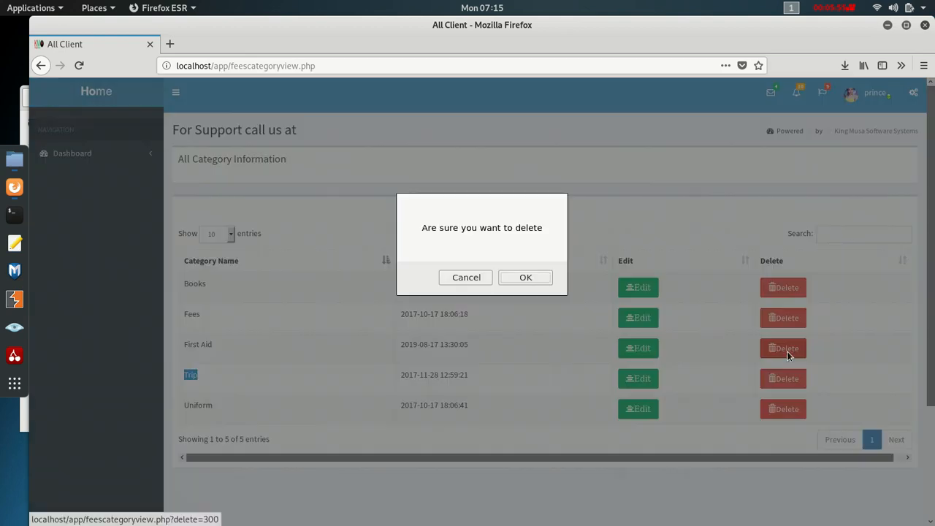
left_click(525, 277)
left_click(346, 68)
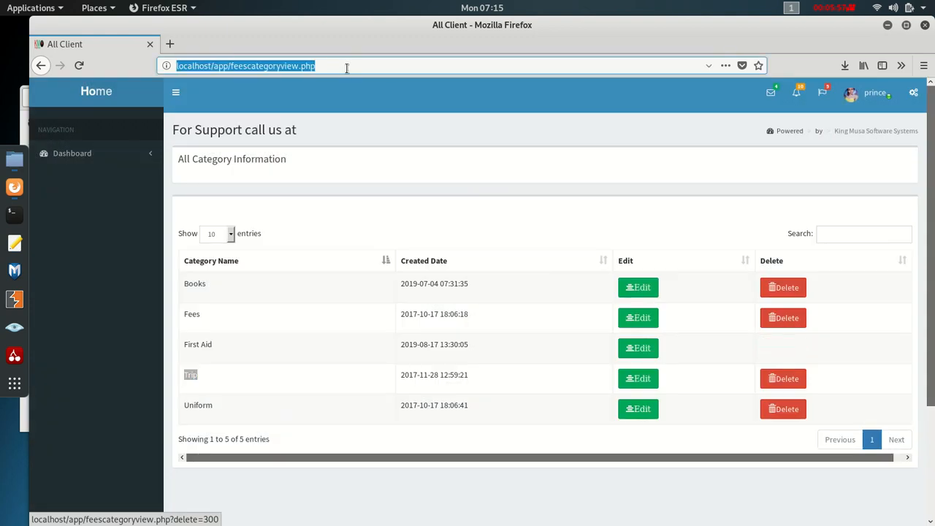
key("Return")
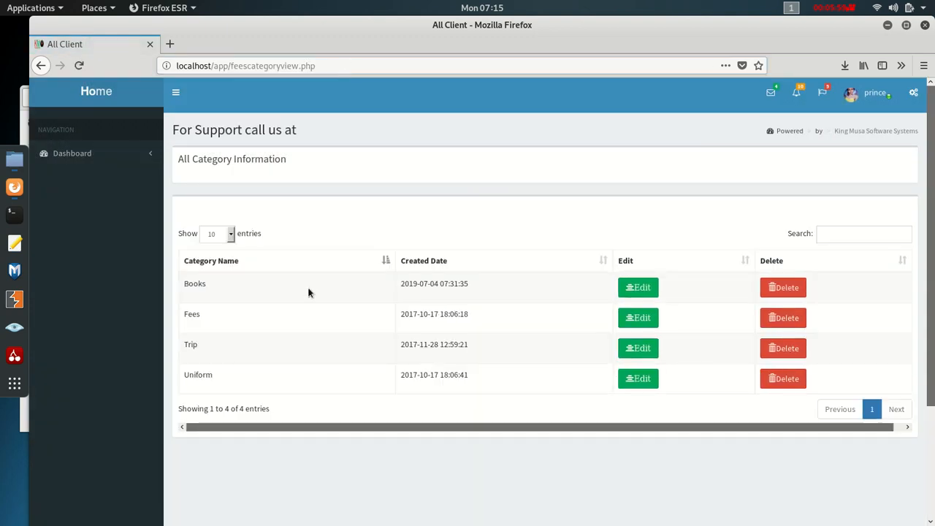
left_click(99, 99)
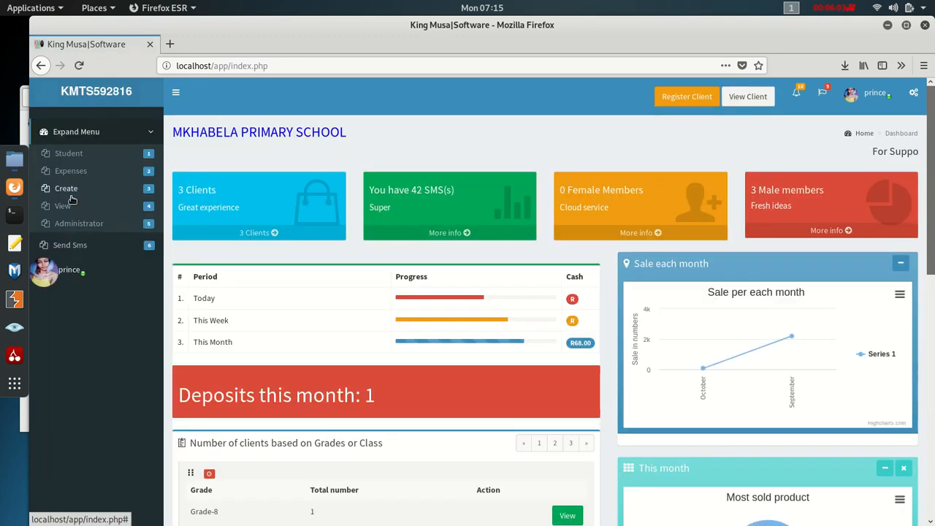
left_click(63, 208)
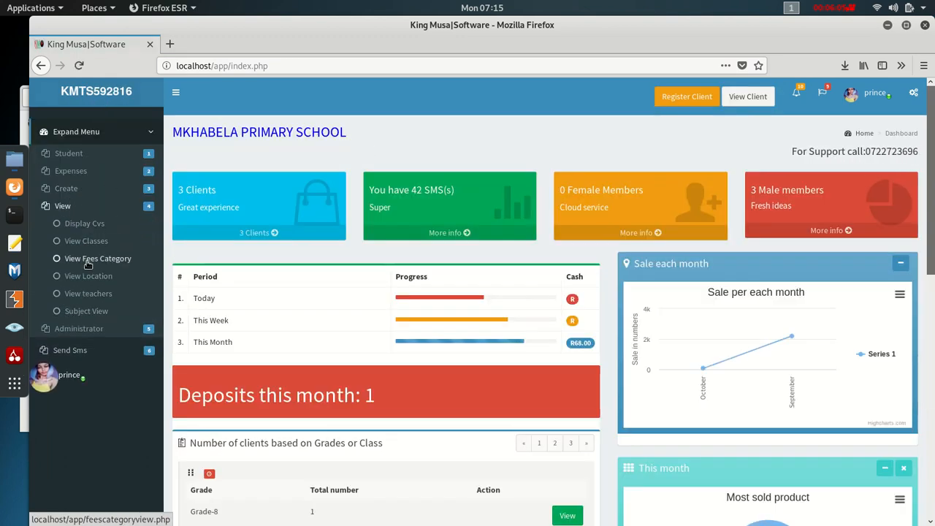
left_click(88, 276)
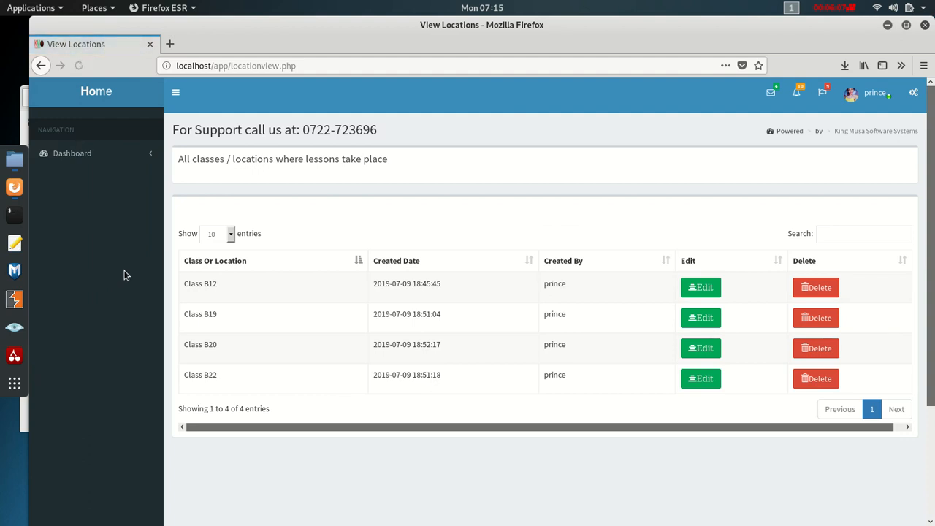
left_click_drag(225, 289, 168, 288)
left_click(206, 279)
left_click(113, 93)
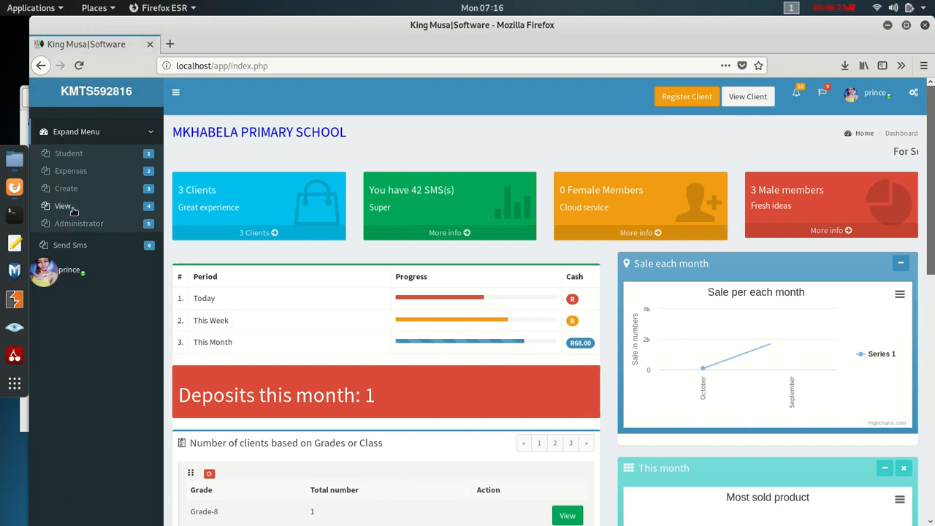
left_click(73, 209)
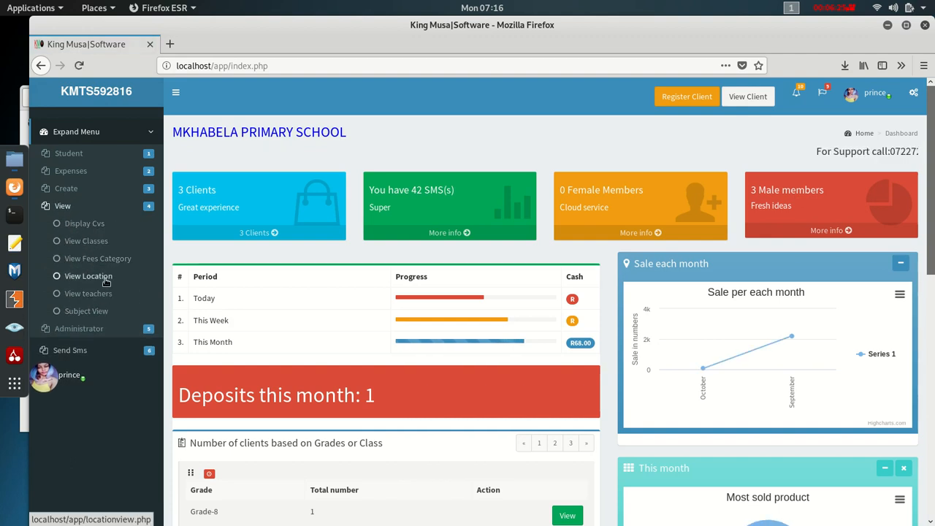
- Open the teacher's profile and highlight the Programmer and Can dance qualification entries
left_click(105, 296)
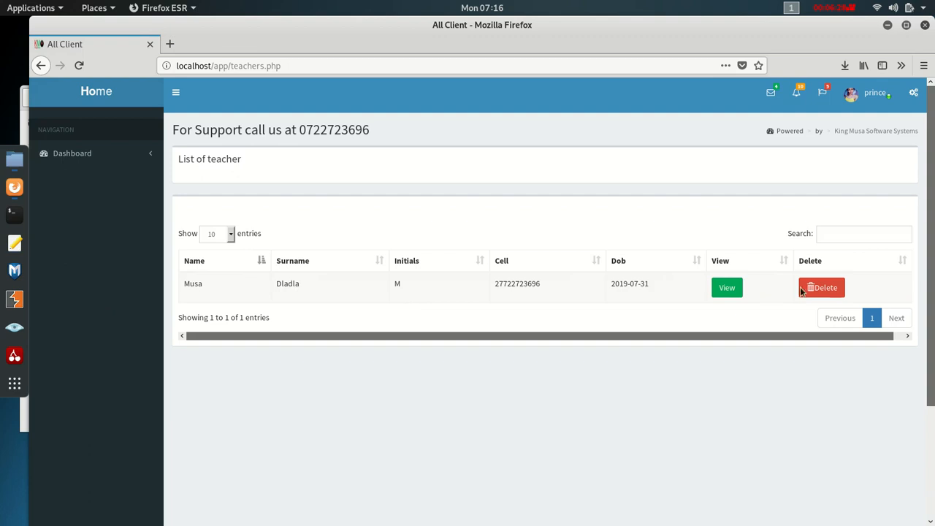
left_click(727, 287)
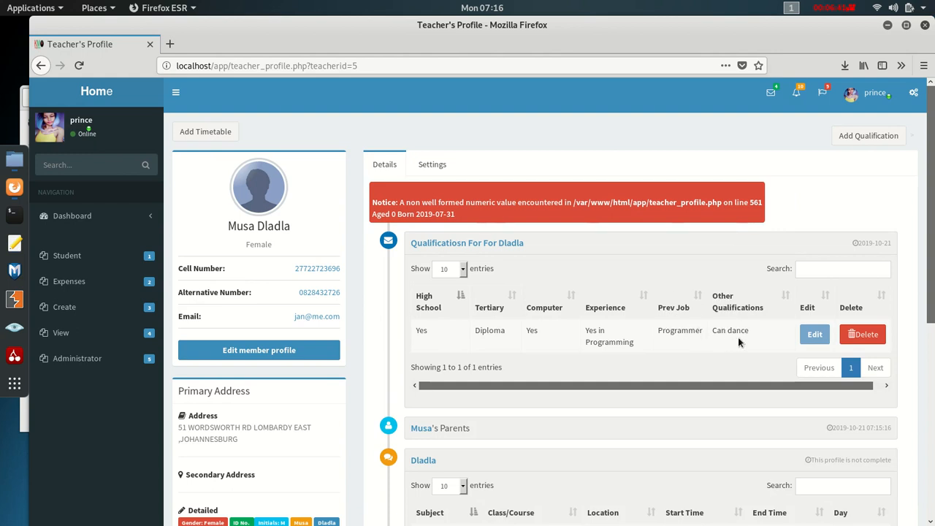
double_click(686, 329)
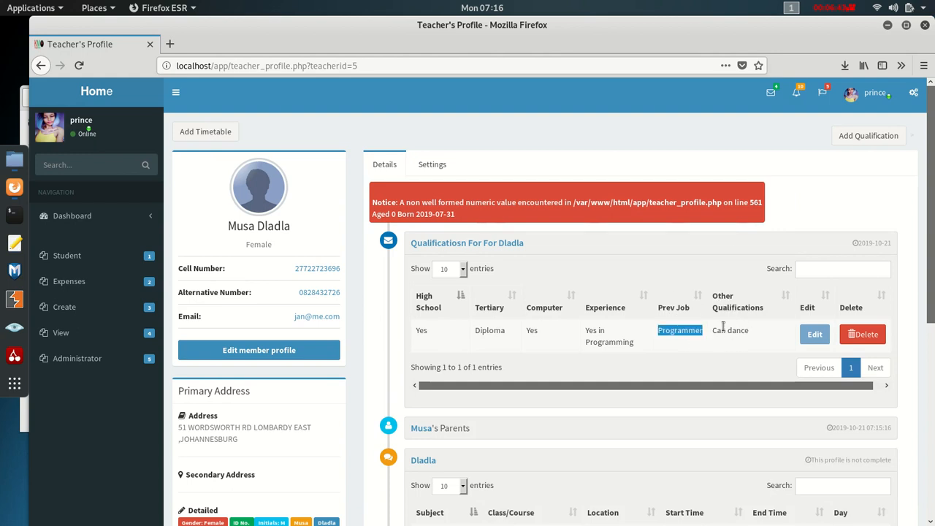
left_click_drag(713, 330, 751, 333)
scroll(584, 298, "down", 5)
scroll(584, 298, "up", 5)
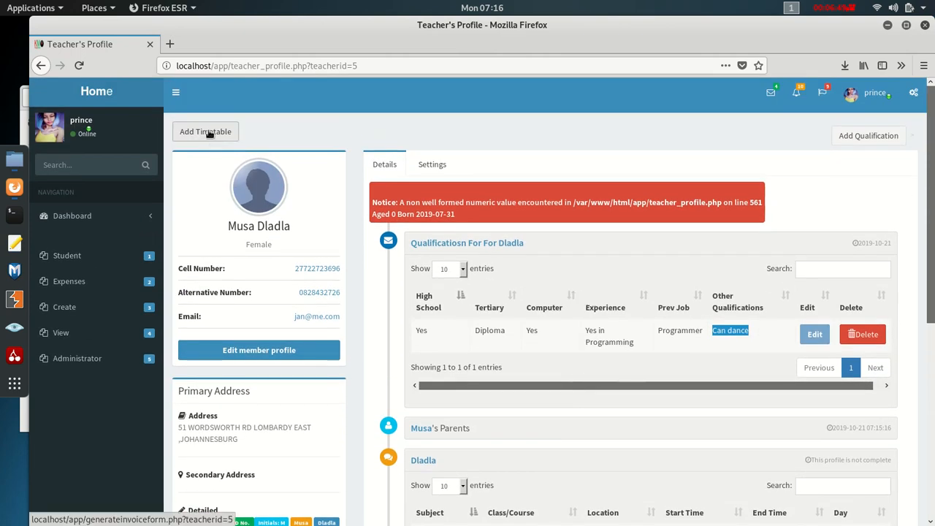
- Open the Add Qualification form, scroll through it, and go back to the teacher's profile
left_click(869, 136)
scroll(453, 299, "down", 2)
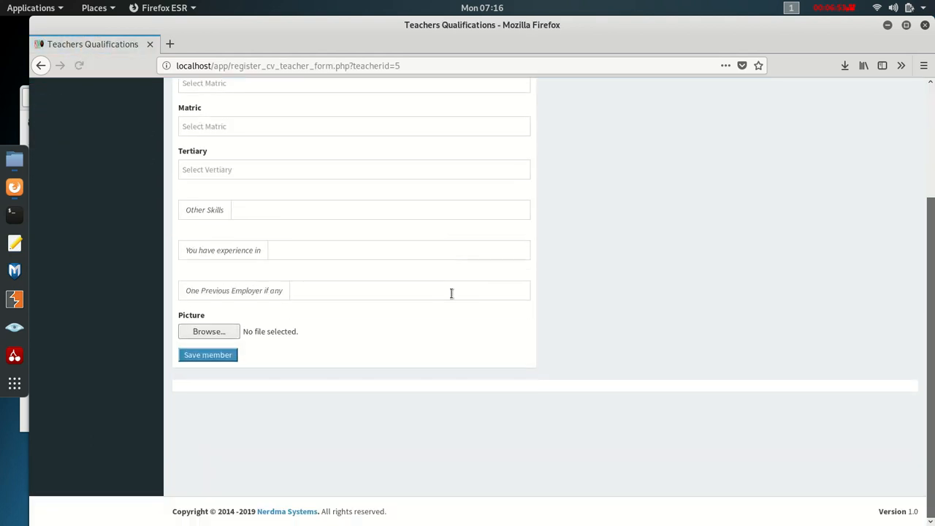
scroll(445, 290, "up", 2)
left_click(41, 65)
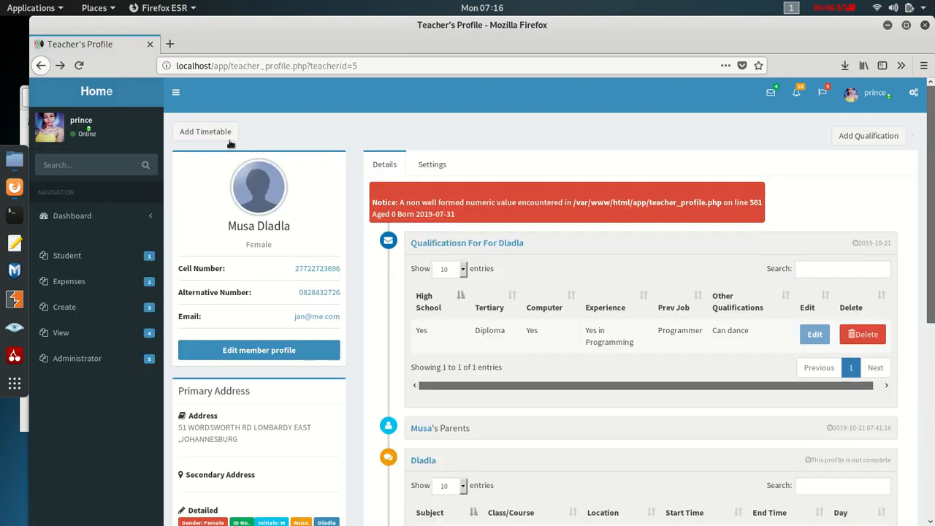
- Step through the teacher's invoice fields (Unit Price, Paid for, dates, Qty) without saving
left_click(229, 139)
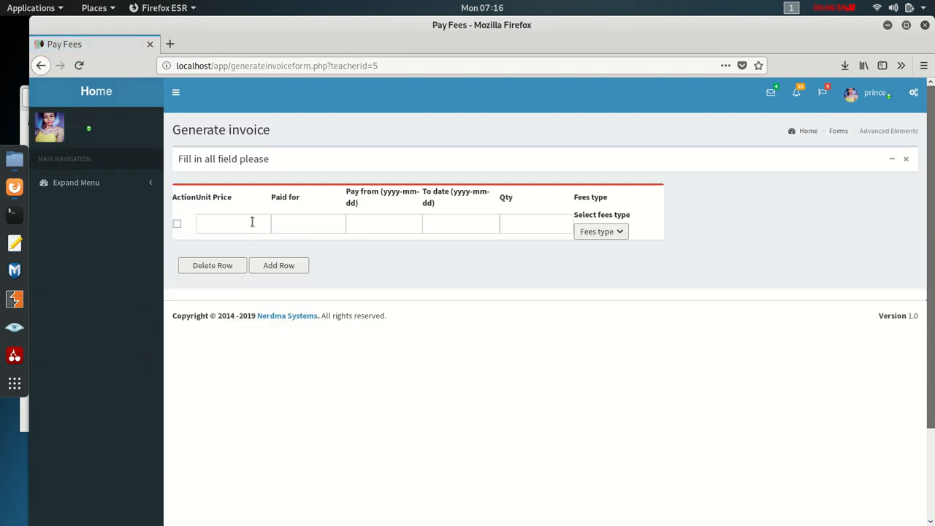
left_click(204, 222)
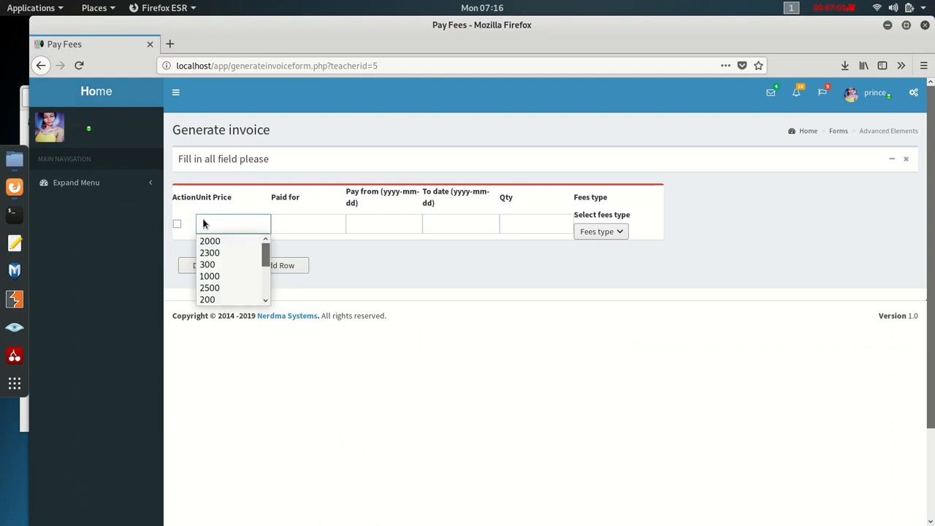
left_click(298, 228)
left_click(361, 225)
left_click(406, 228)
double_click(500, 205)
left_click(549, 222)
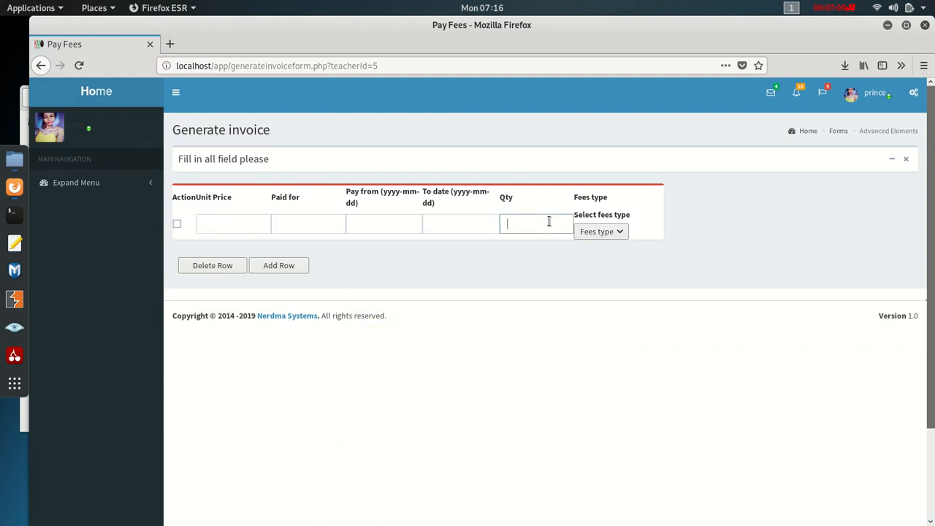
left_click(34, 73)
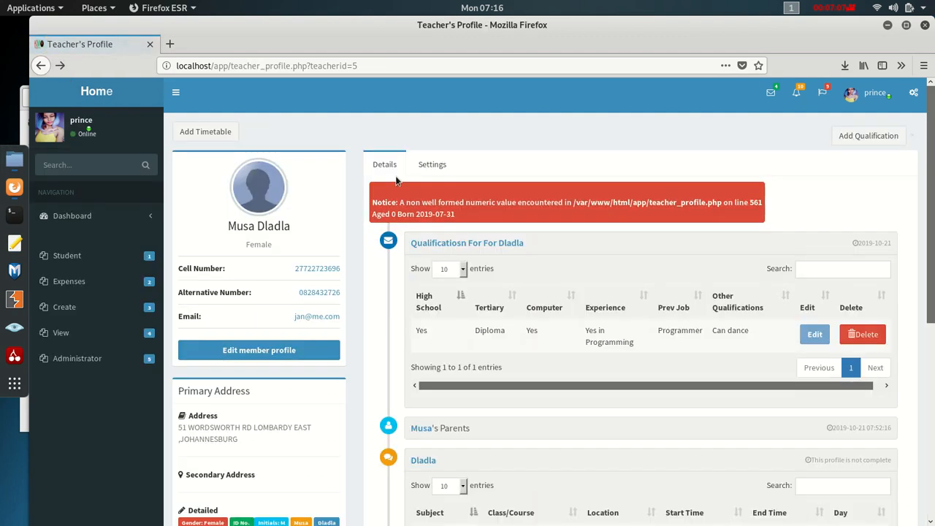
- Reopen the blank Add Teacher's Qualifications form, scroll through it, then head home
left_click(873, 135)
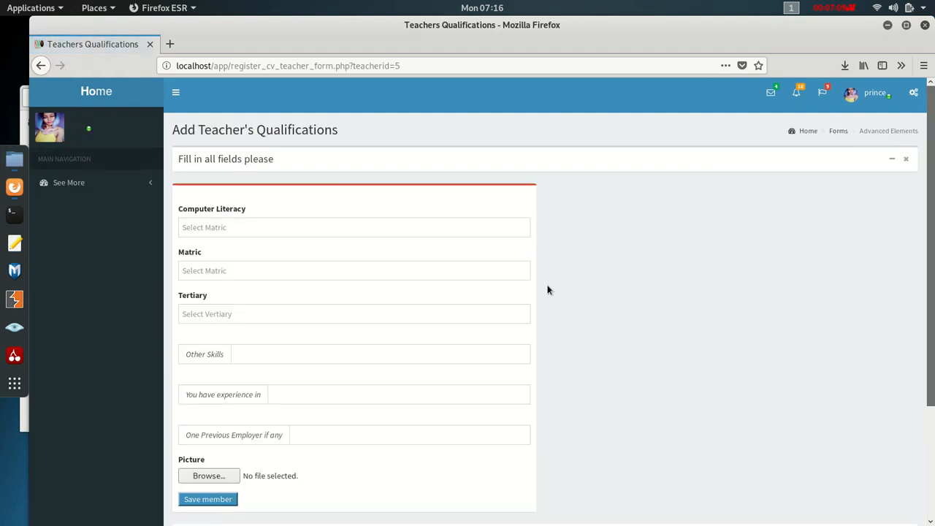
scroll(281, 228, "down", 1)
scroll(276, 292, "down", 4)
scroll(273, 287, "up", 5)
scroll(274, 283, "down", 1)
scroll(160, 255, "up", 1)
left_click(99, 93)
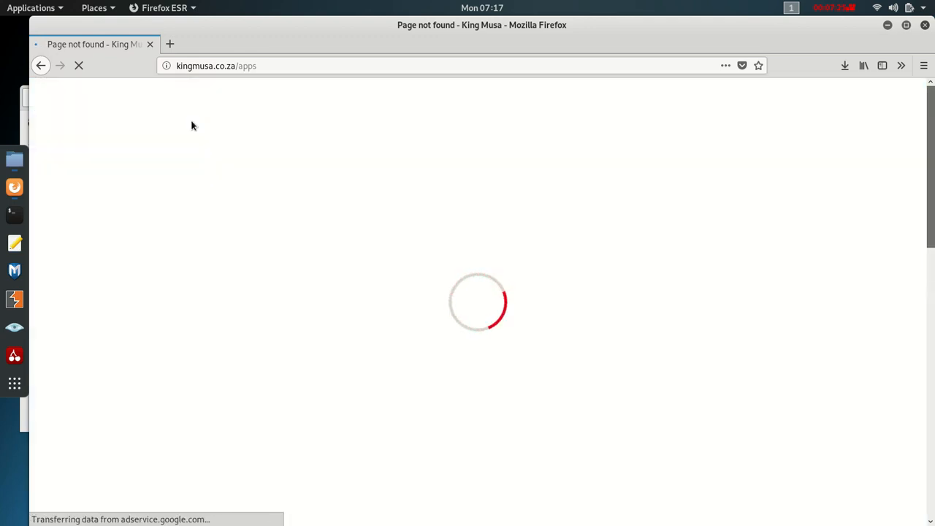
- Replace the 404 page by loading localhost/app/ to show the Mkhabela Primary School dashboard
right_click(41, 67)
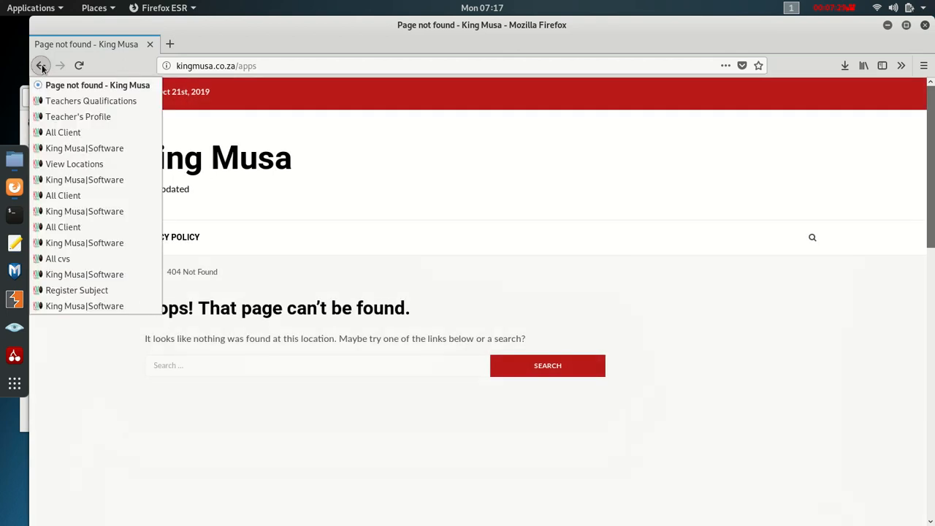
left_click(228, 63)
left_click(228, 63)
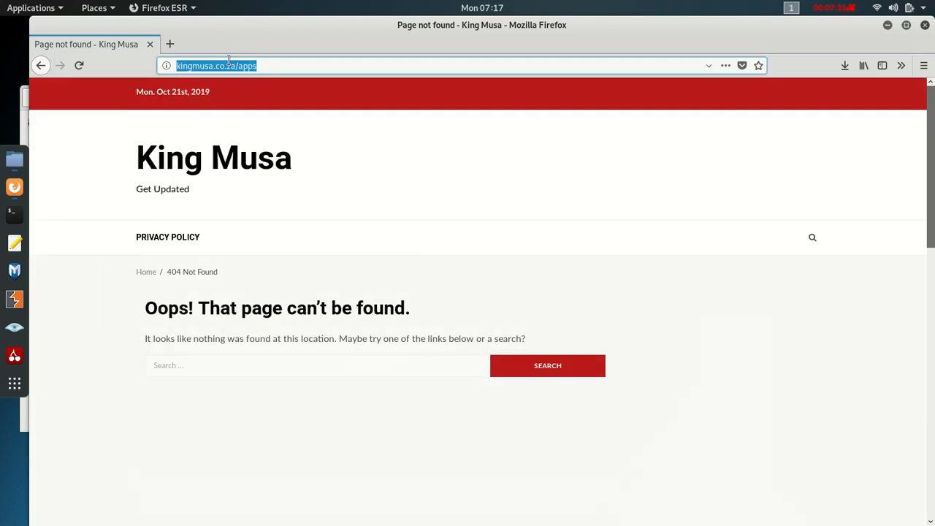
type("localhost/")
key("Right")
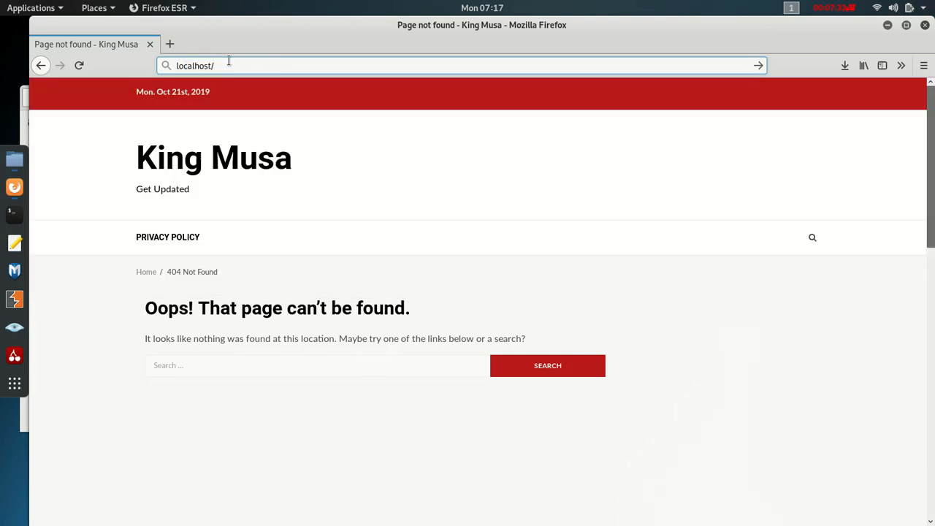
type("a")
left_click(206, 91)
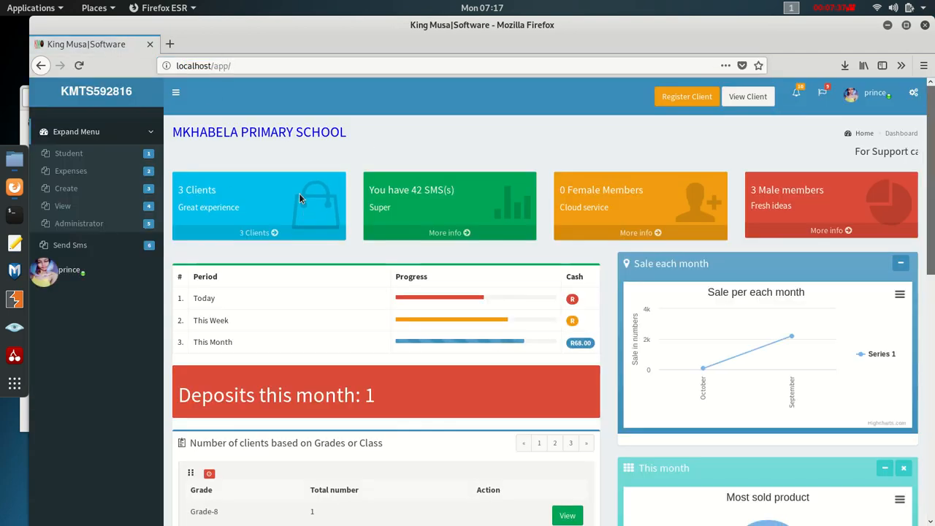
left_click(63, 206)
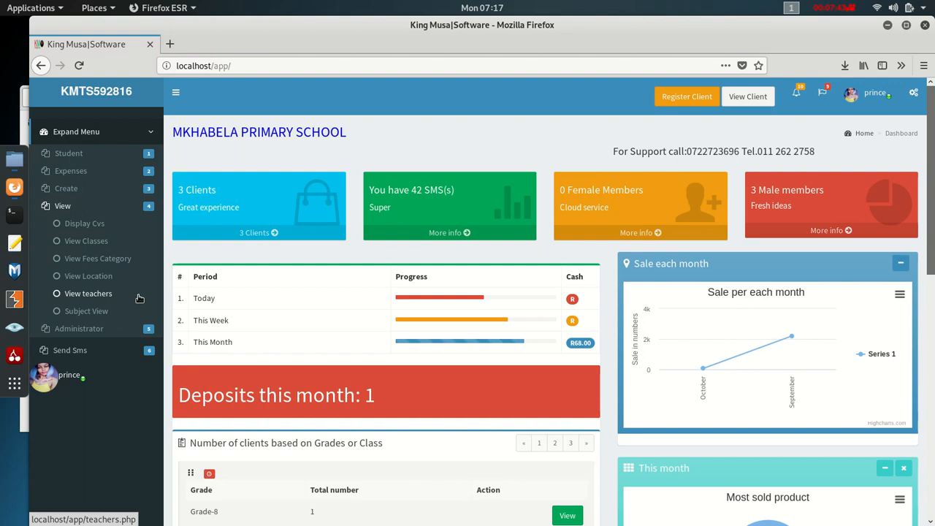
left_click(86, 311)
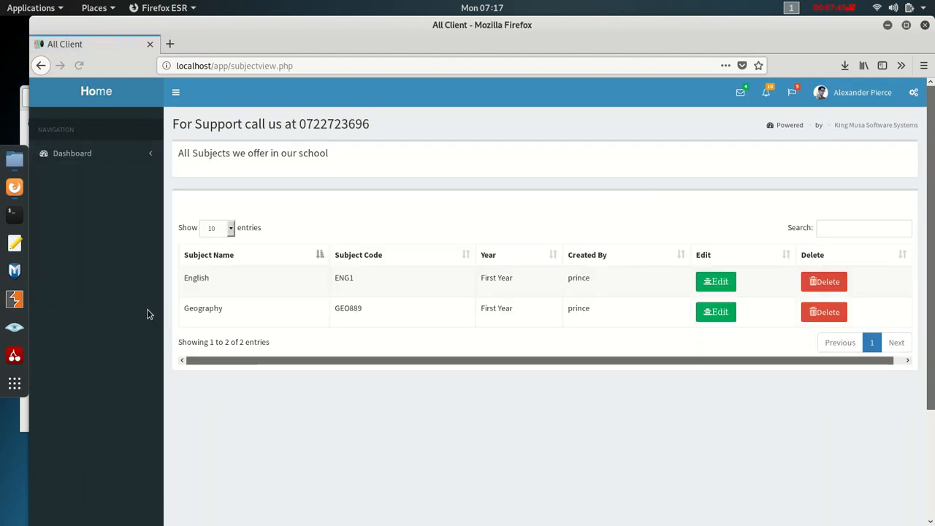
left_click_drag(215, 278, 177, 281)
left_click(218, 278)
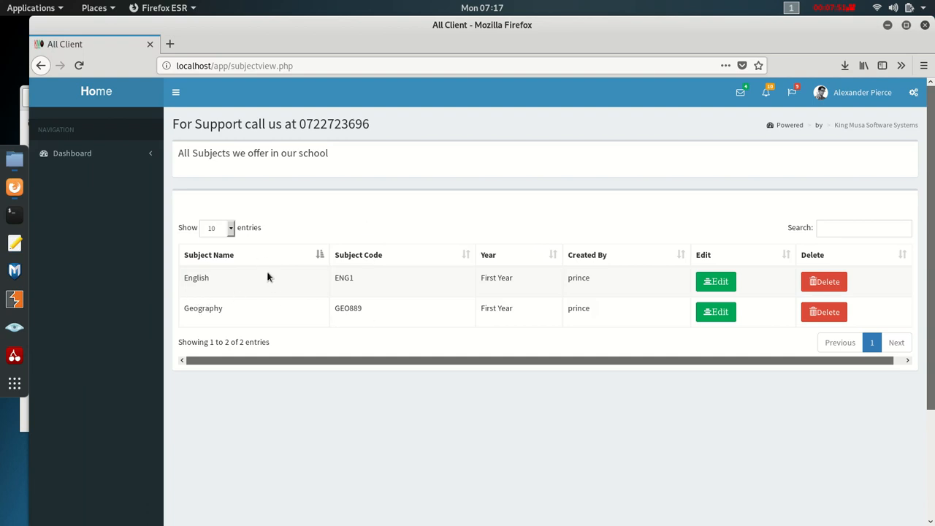
scroll(241, 278, "down", 1)
scroll(213, 263, "up", 1)
left_click(94, 89)
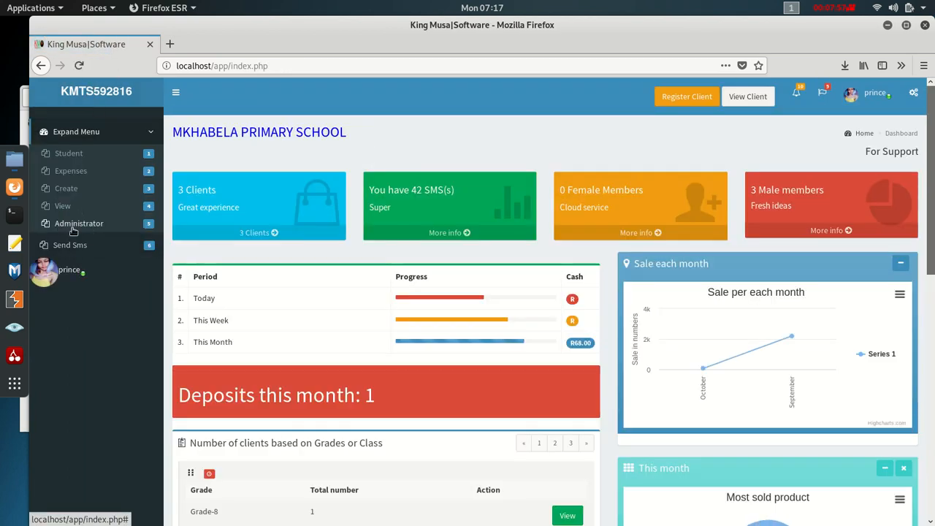
- Expand Administrator and view the four-user System Users list, then return home
left_click(71, 207)
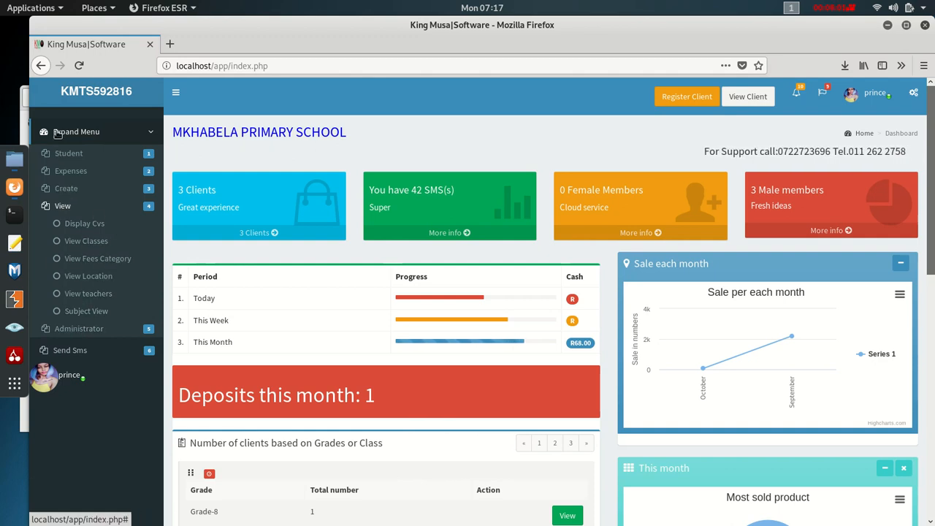
left_click(70, 97)
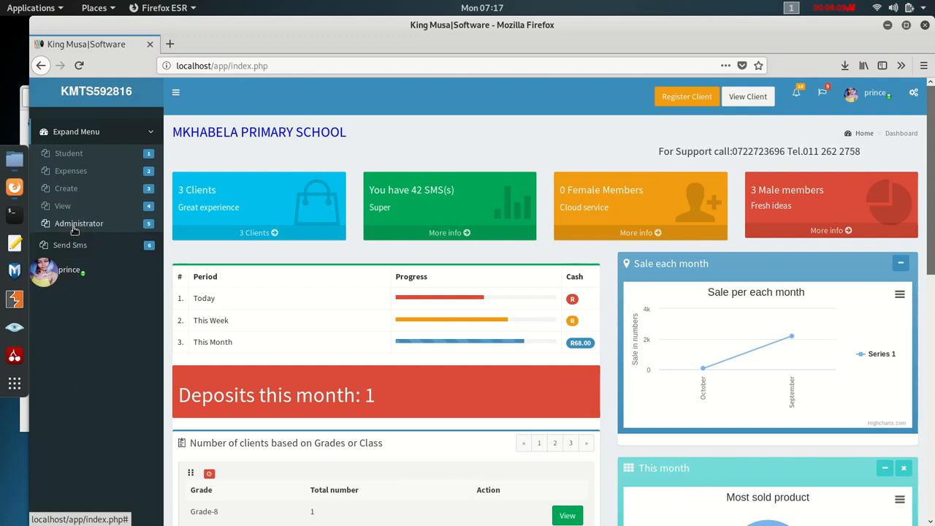
left_click(78, 228)
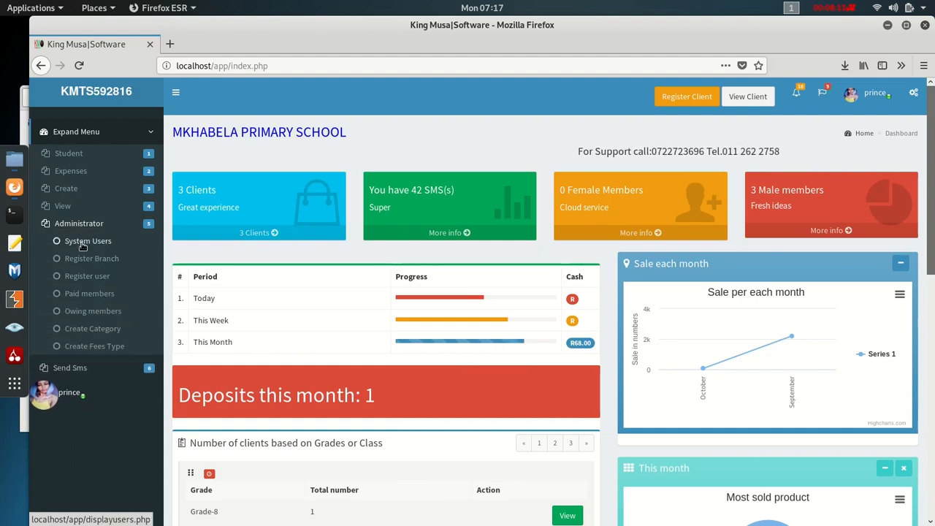
left_click(82, 247)
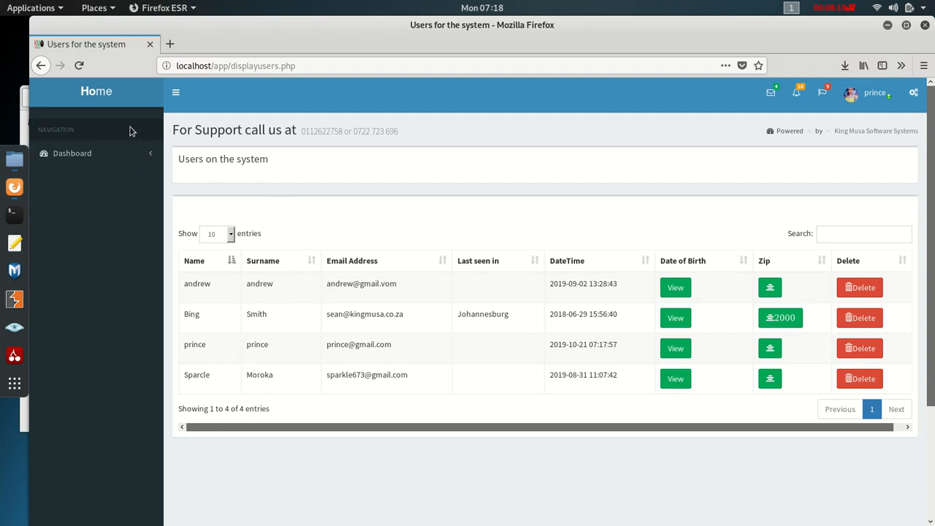
left_click(108, 94)
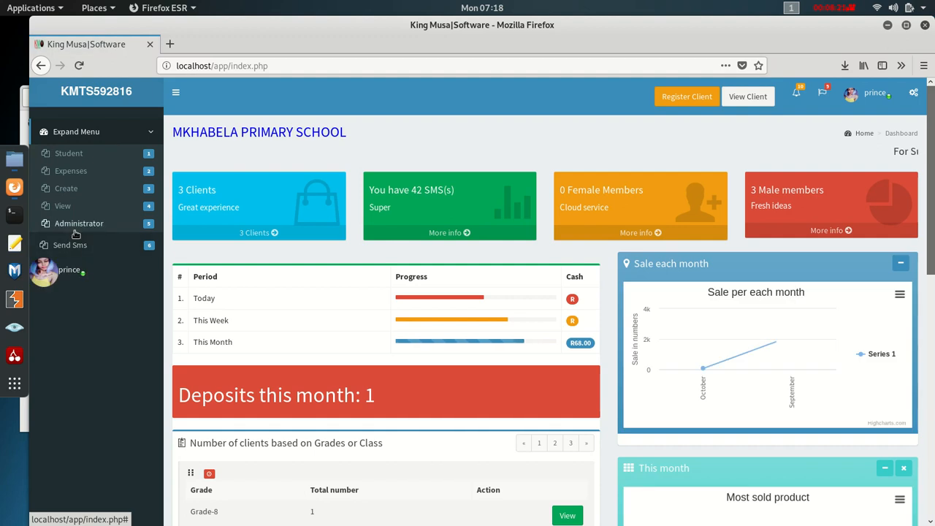
- Look at the blank Register user form, then return home and re-expand Administrator
left_click(76, 226)
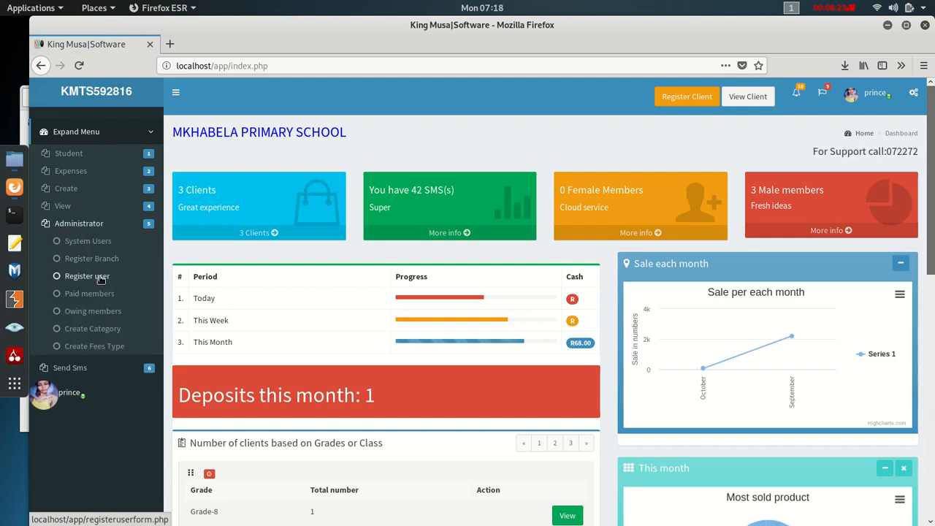
left_click(105, 277)
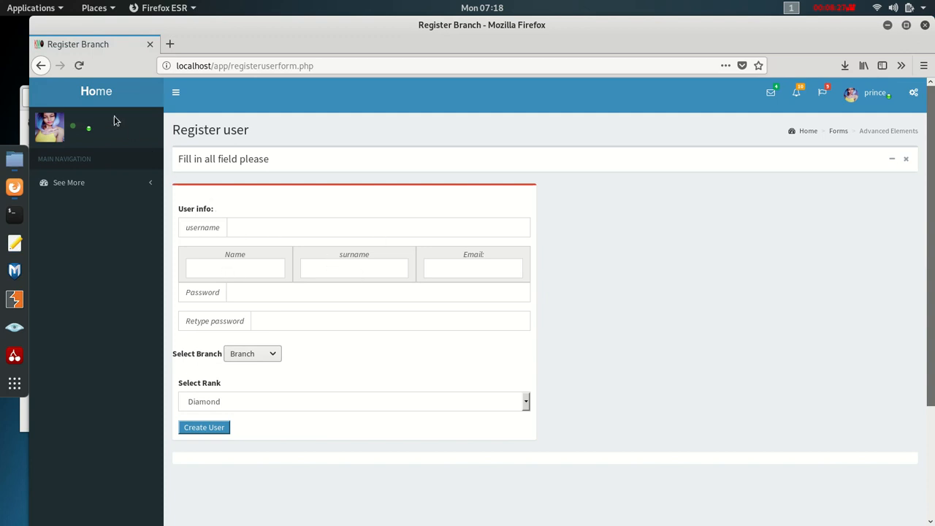
left_click(111, 122)
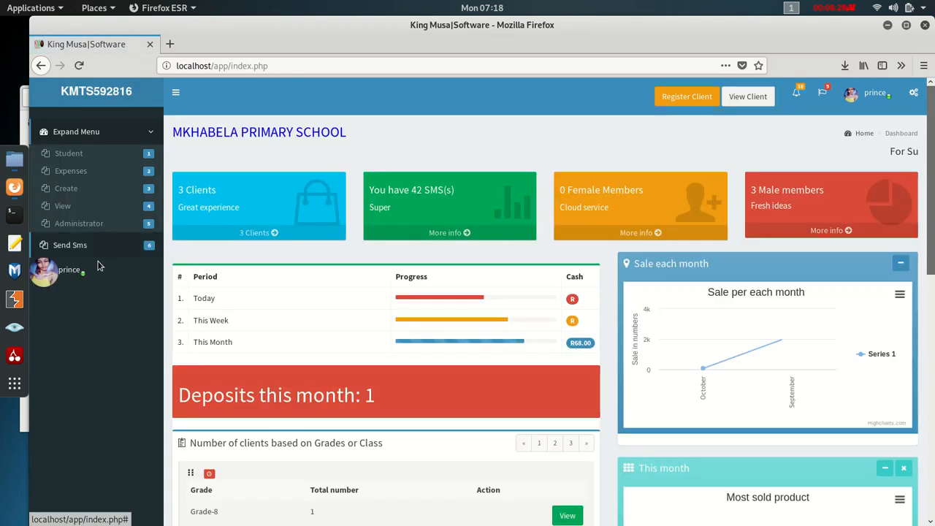
left_click(91, 224)
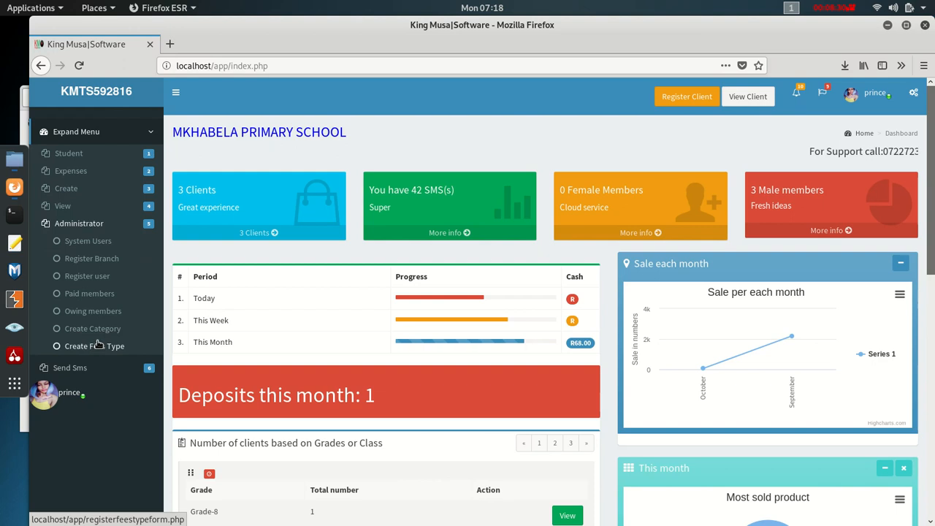
left_click(81, 296)
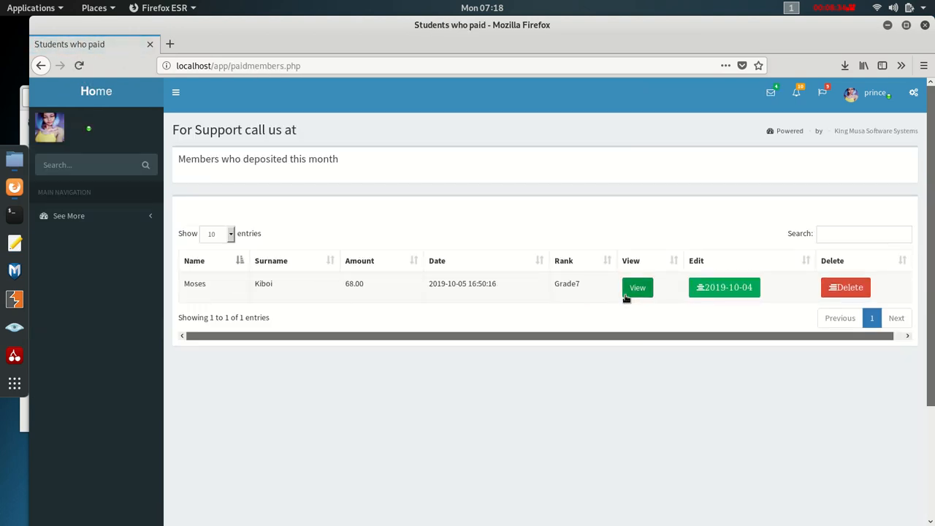
left_click(104, 97)
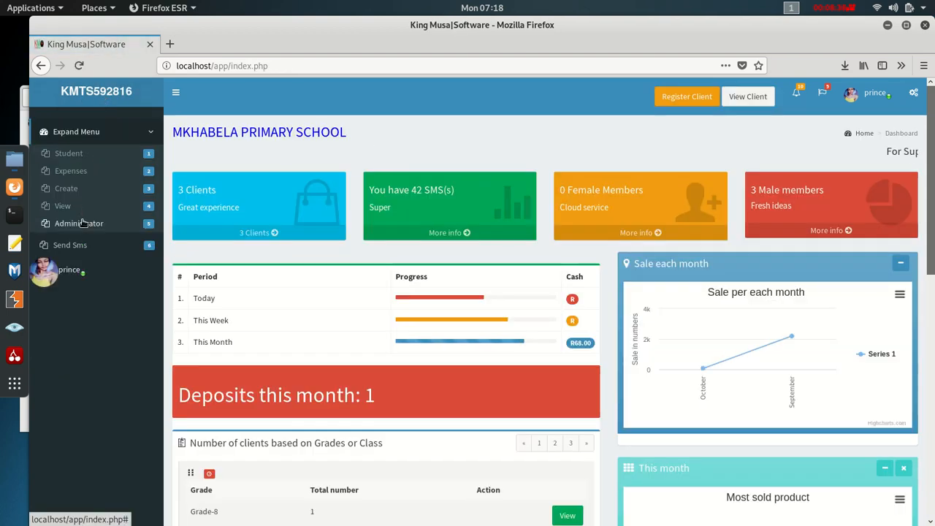
left_click(82, 223)
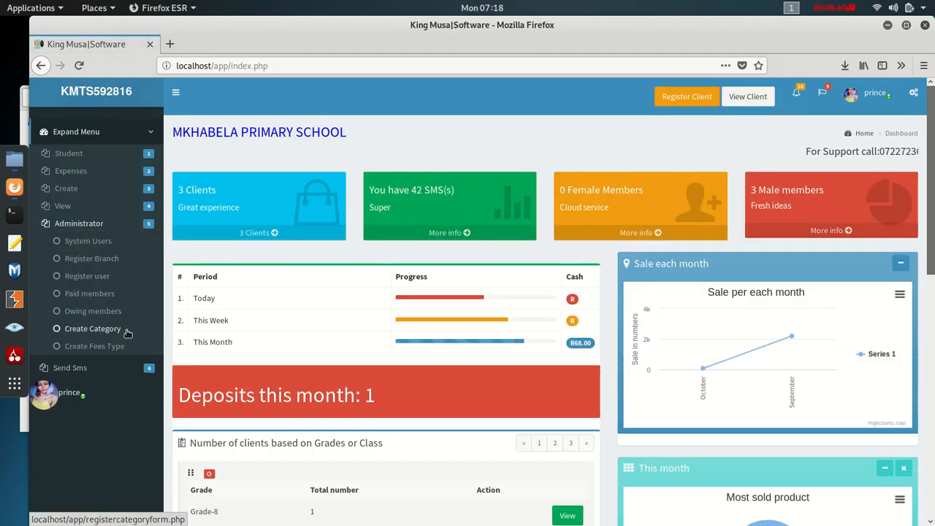
left_click(106, 312)
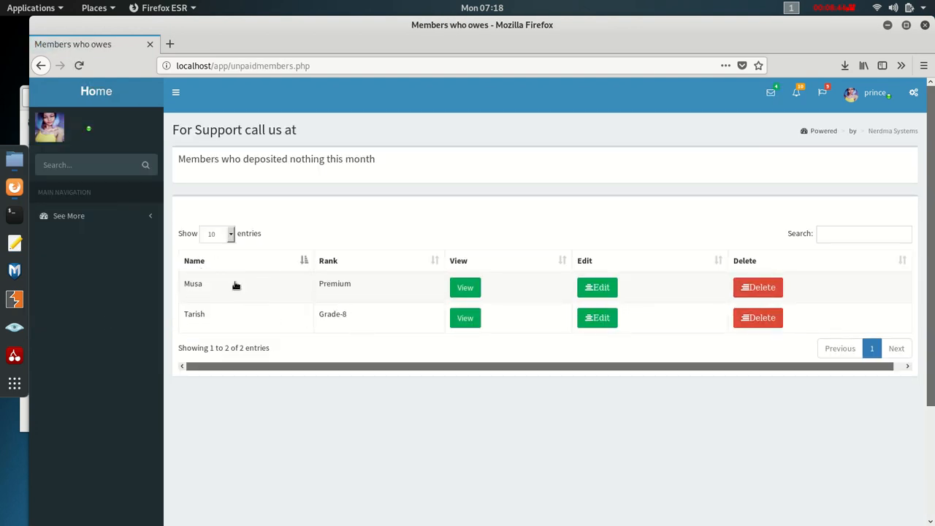
left_click(98, 97)
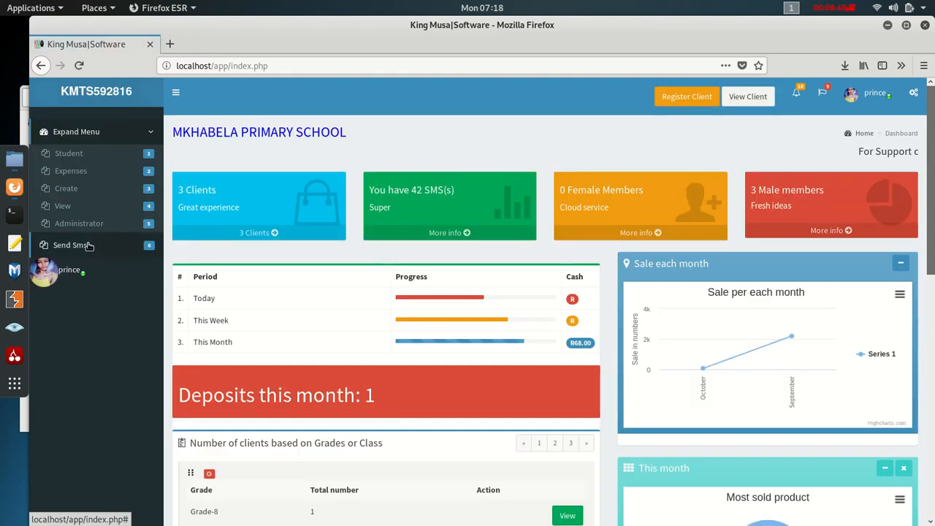
- Toggle the Send Sms menu open and closed, then reload the dashboard via the KMTS logo
left_click(76, 245)
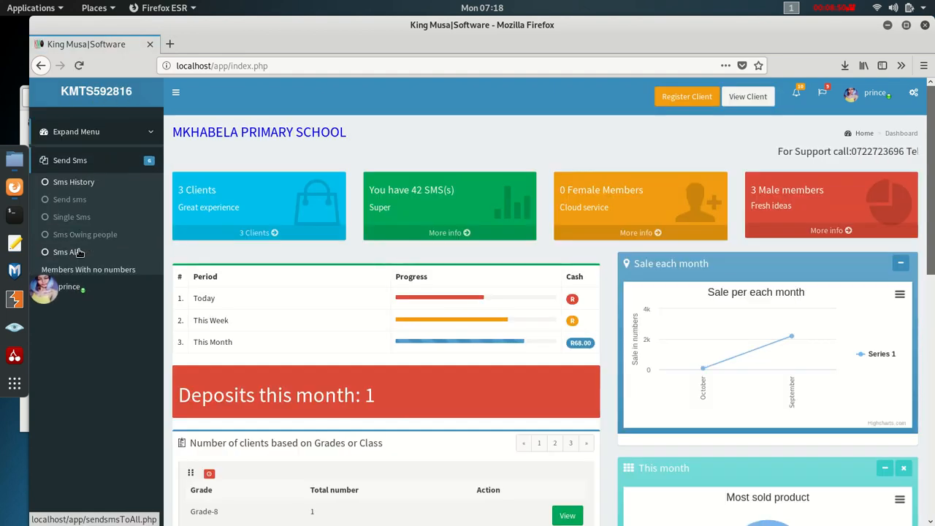
left_click(71, 157)
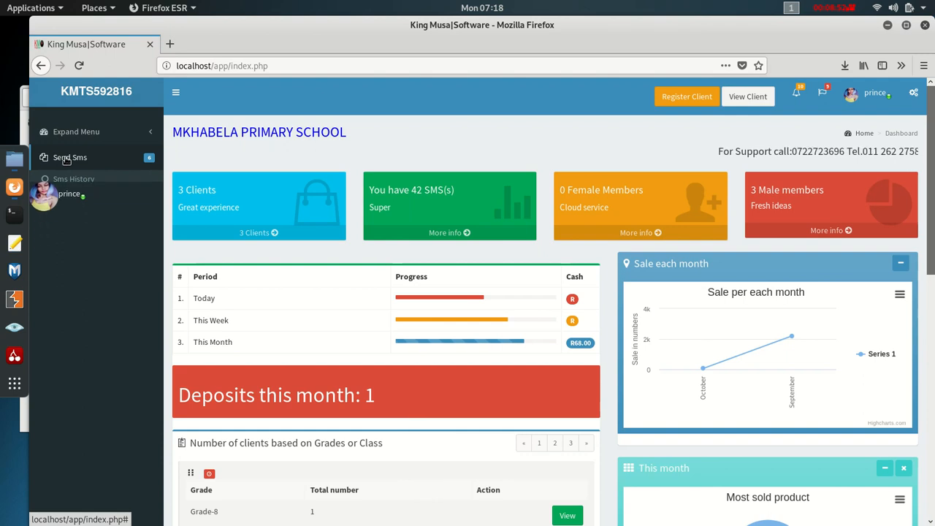
left_click(100, 136)
left_click(107, 99)
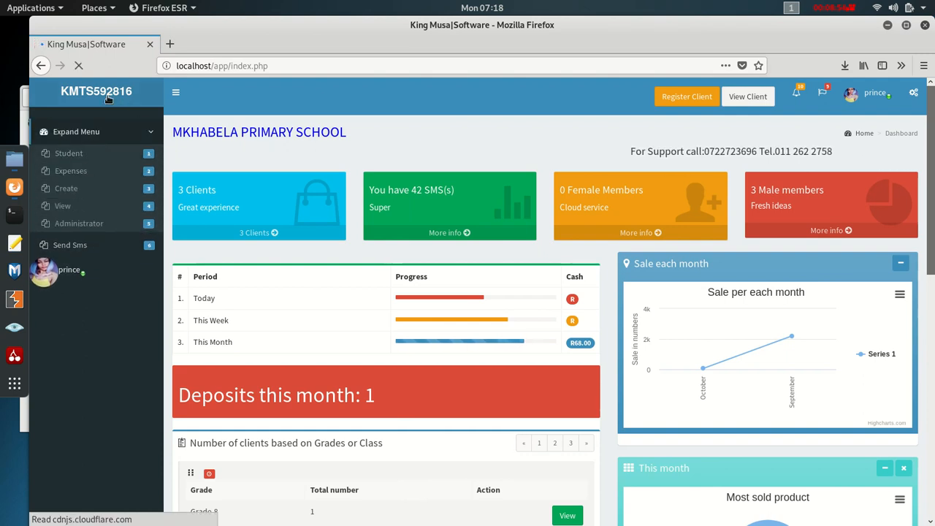
- Visit the Create Category form without saving, then return home with Administrator expanded
left_click(79, 223)
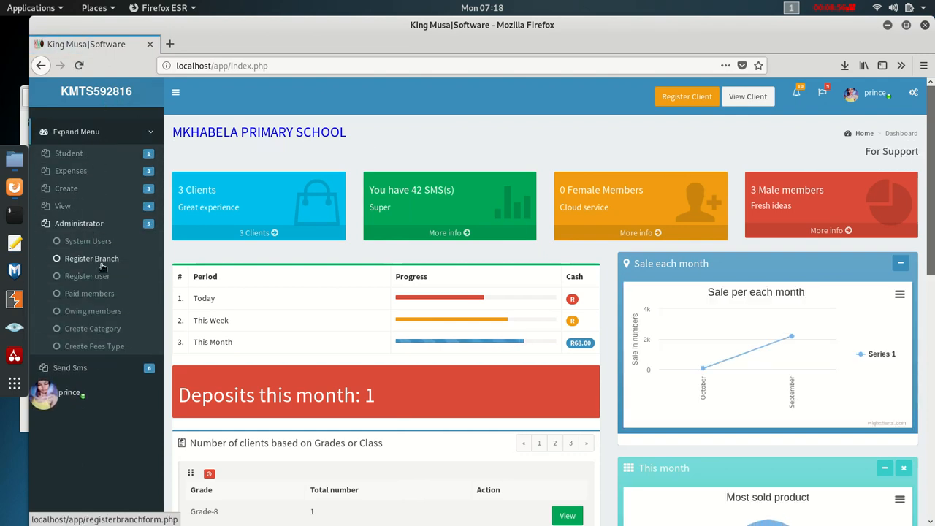
left_click(104, 328)
left_click(252, 226)
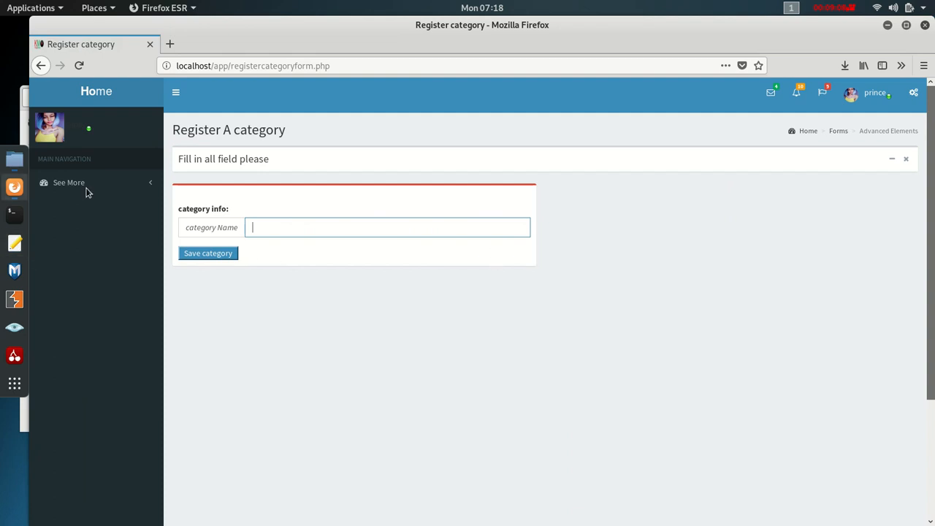
left_click(98, 90)
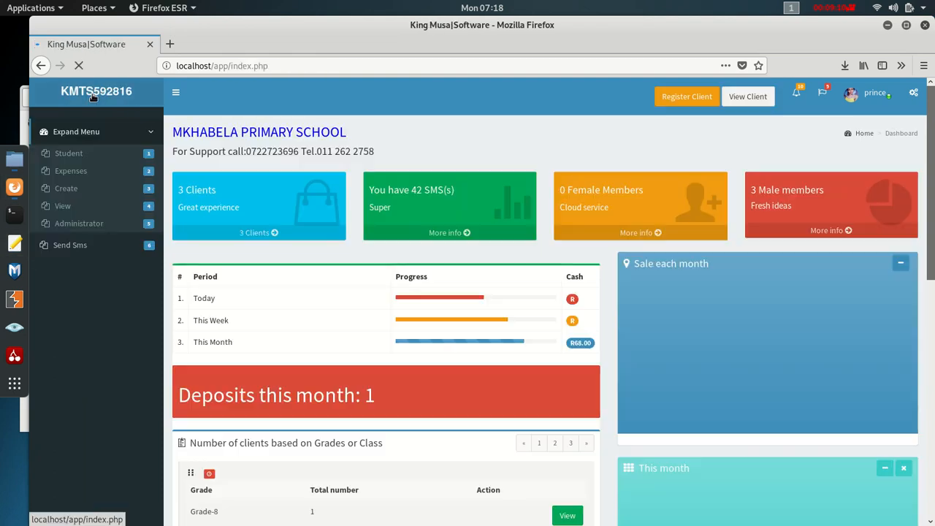
left_click(91, 224)
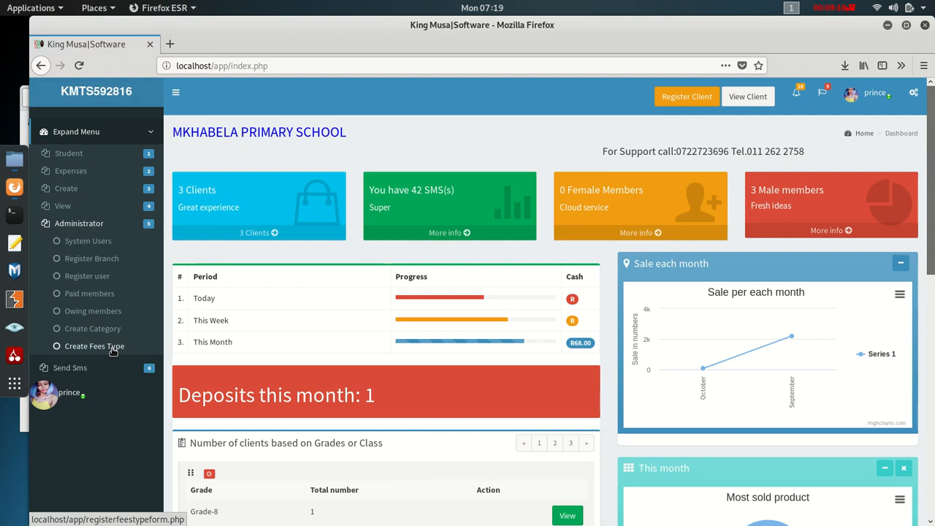
left_click(114, 352)
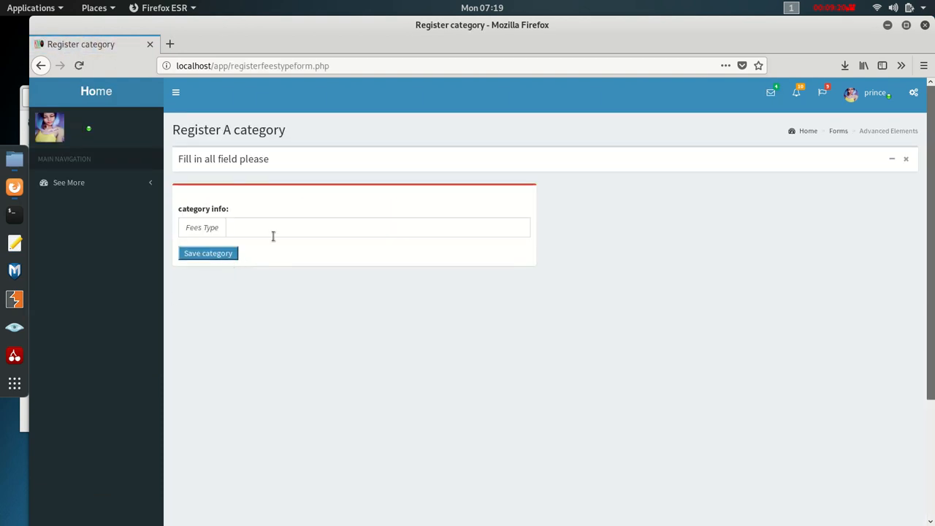
left_click(245, 228)
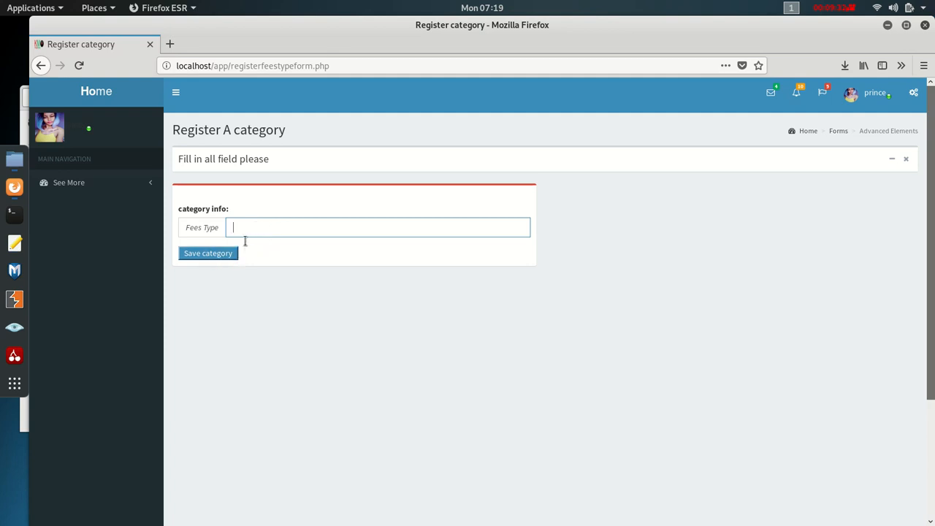
left_click(96, 90)
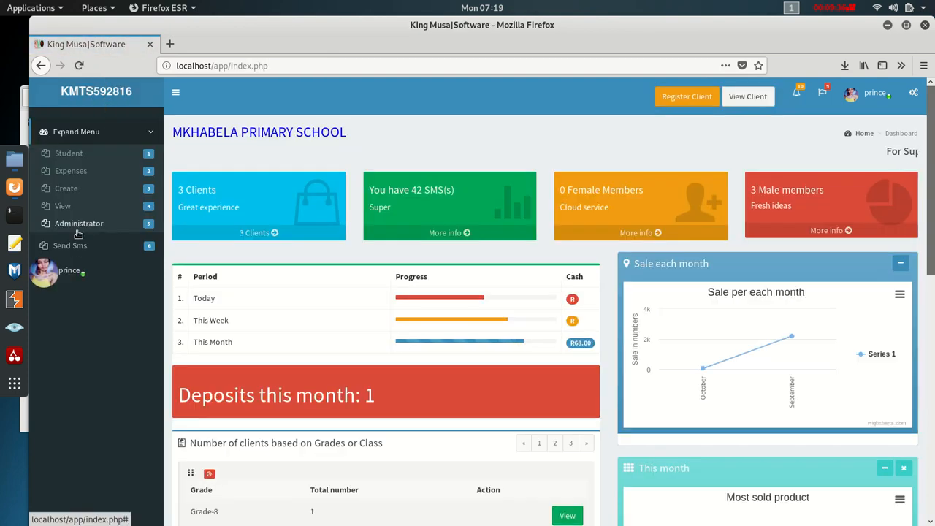
left_click(77, 229)
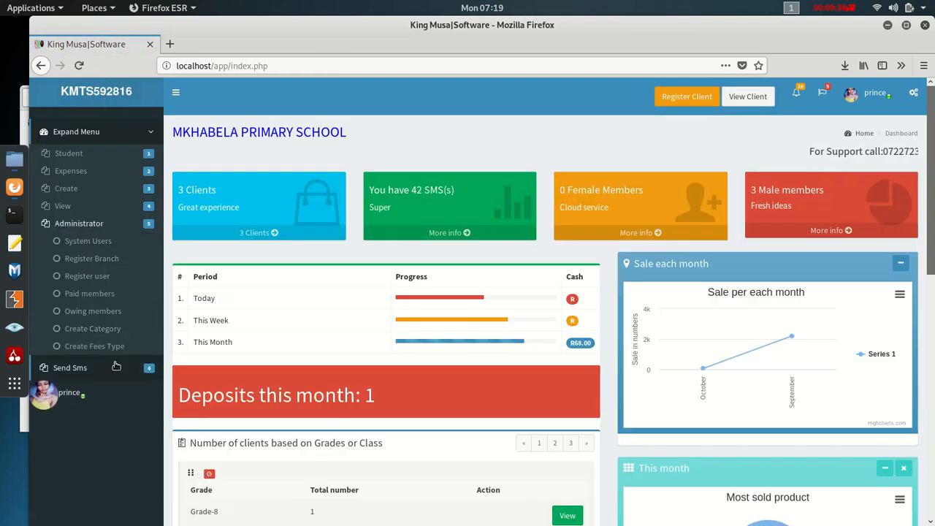
scroll(91, 219, "down", 1)
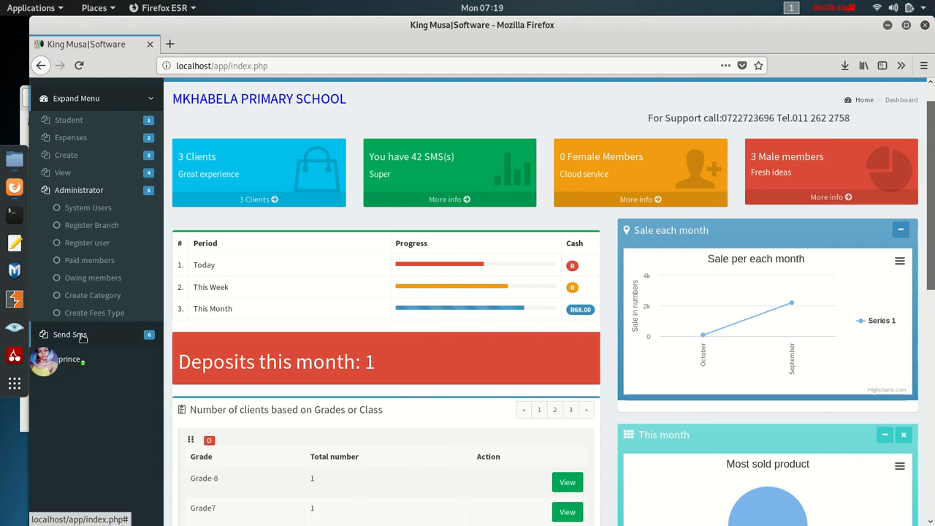
left_click(83, 336)
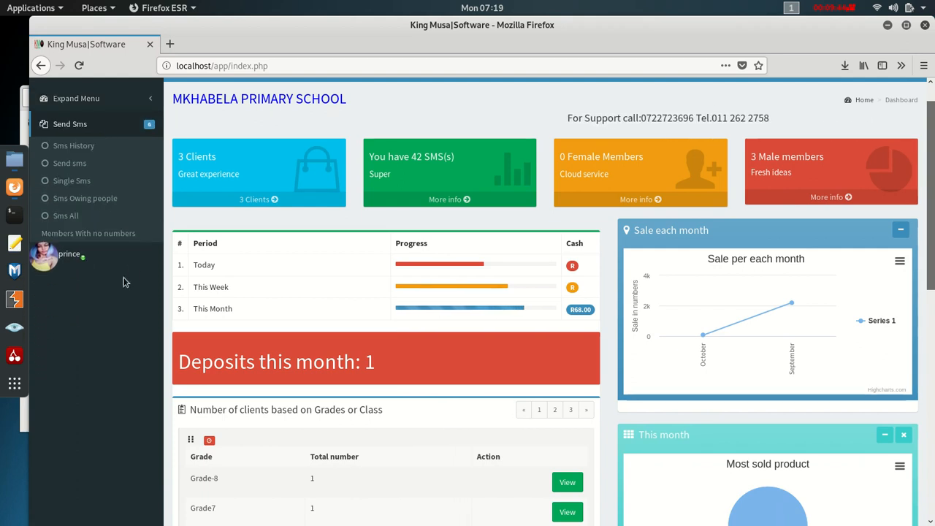
scroll(110, 274, "up", 1)
left_click(94, 178)
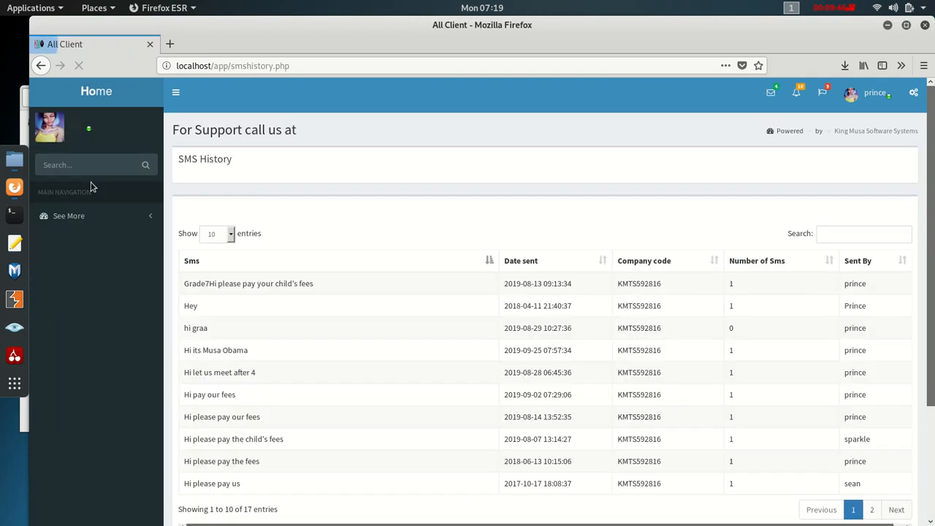
scroll(262, 313, "down", 3)
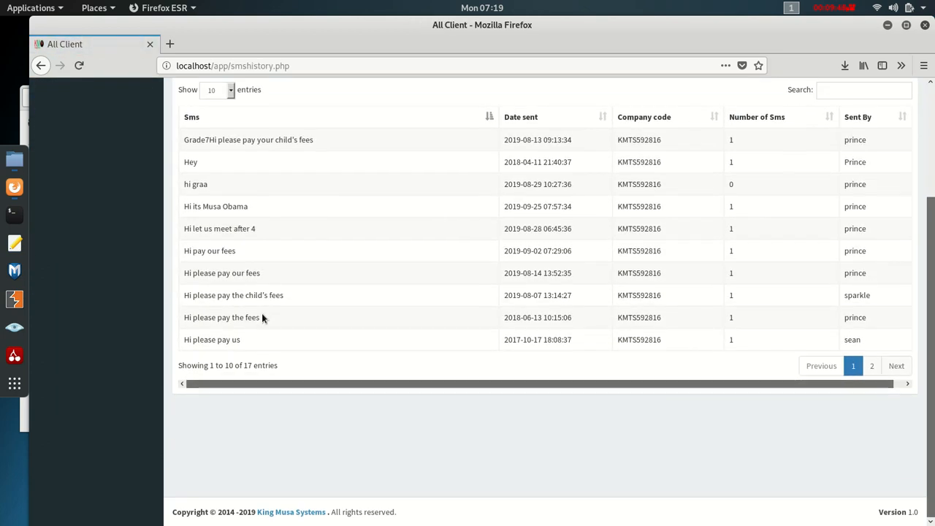
scroll(261, 313, "up", 3)
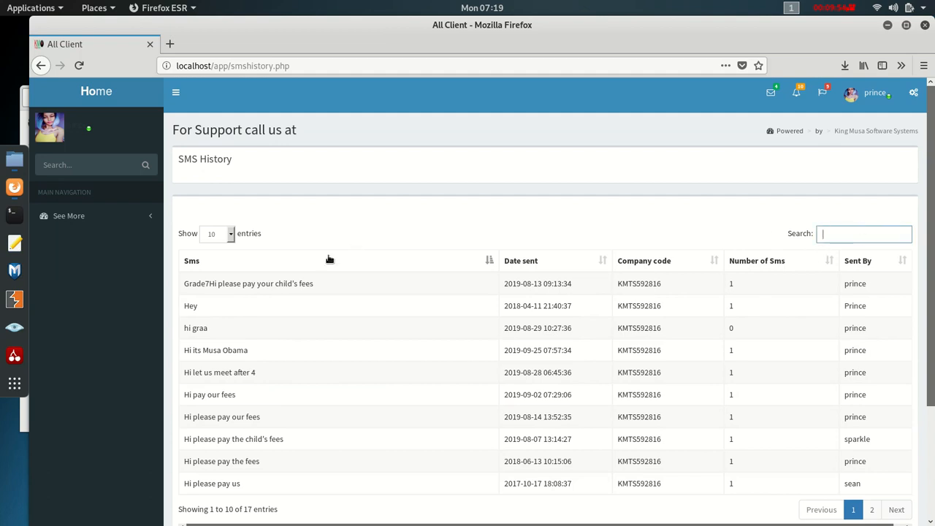
scroll(231, 429, "down", 3)
scroll(244, 417, "up", 3)
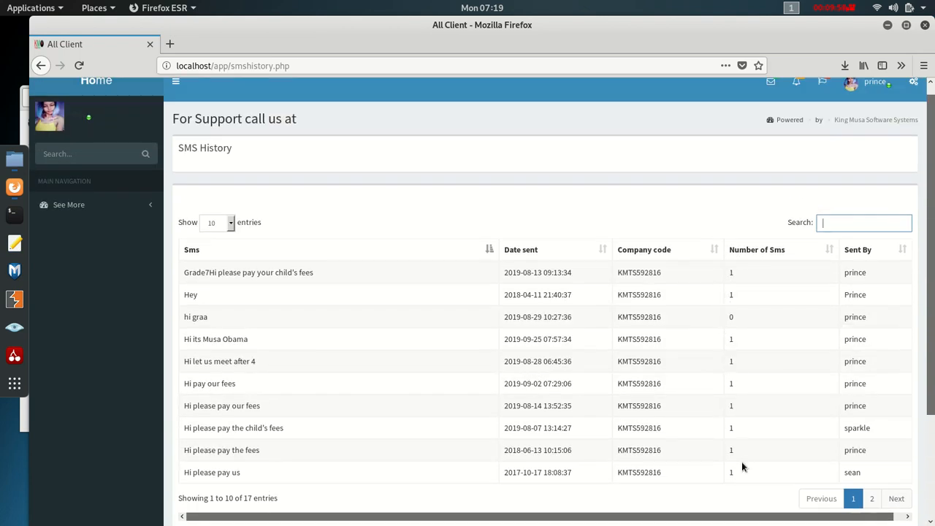
scroll(122, 220, "up", 2)
left_click(94, 102)
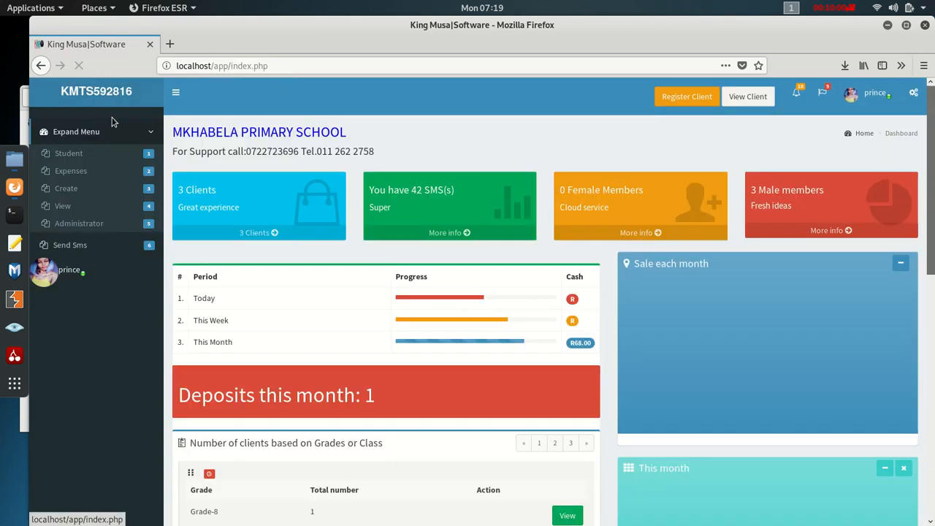
- Open the Send sms form and choose Grade-8 as the member type
left_click(73, 246)
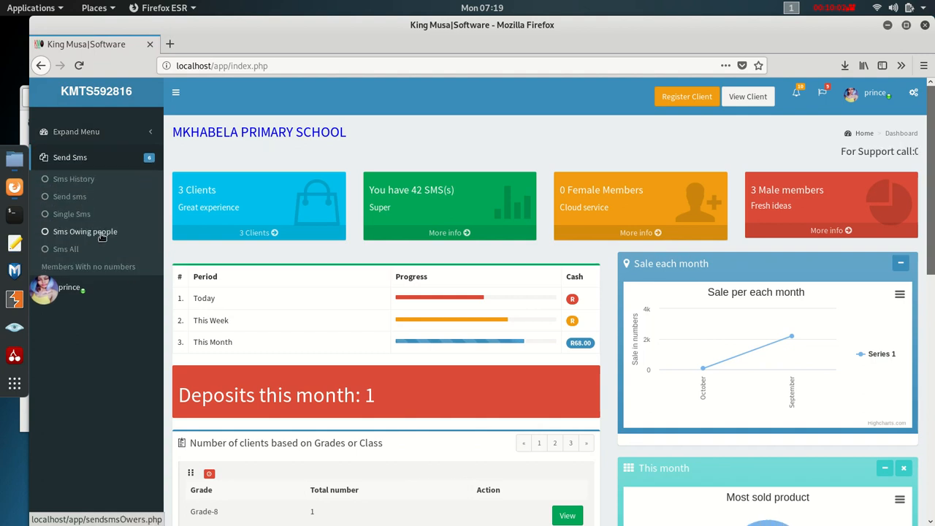
left_click(78, 197)
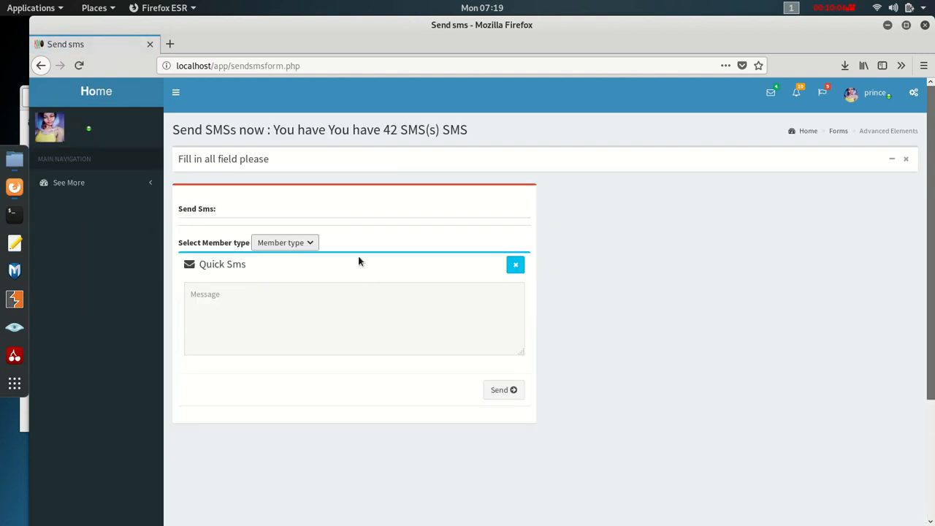
left_click(286, 244)
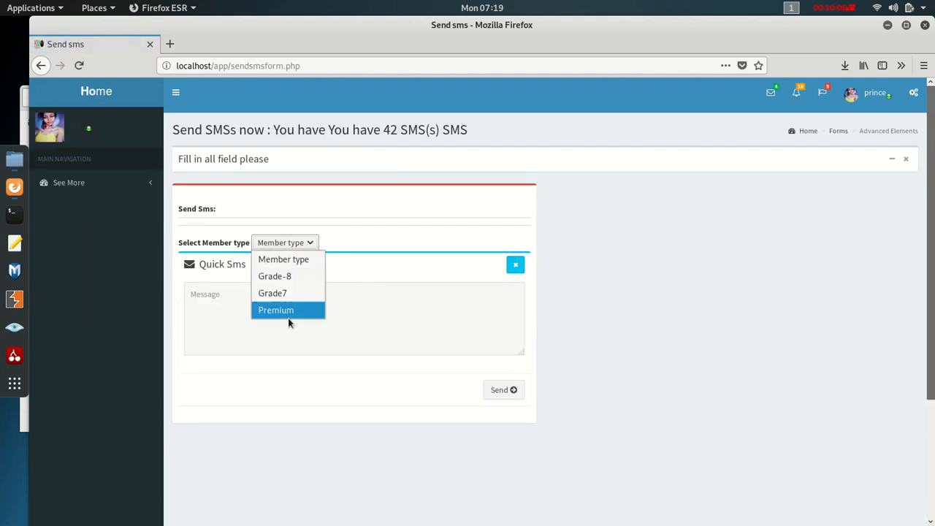
left_click(282, 278)
- Write the message 'Hi parents grade 8 learners are going to the trip on monday'
left_click(258, 294)
type("Hi ")
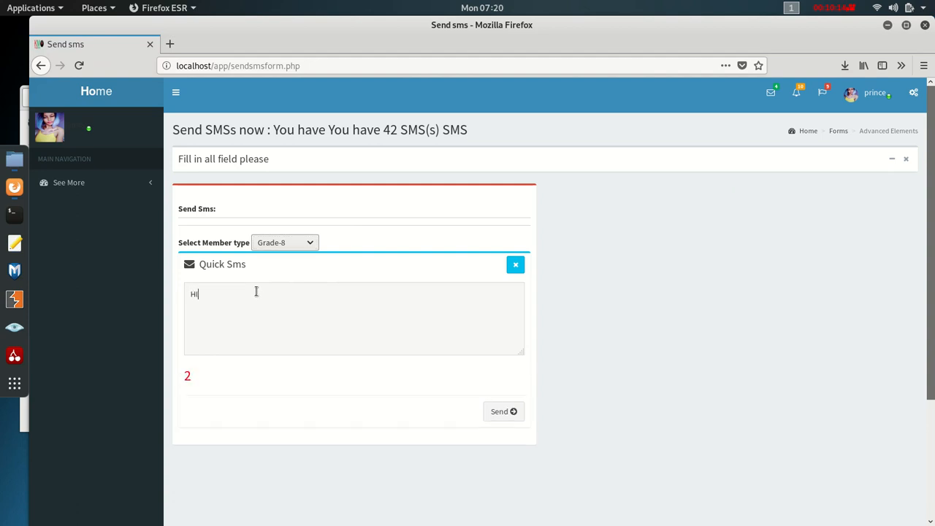
type("guys please")
key("BackSpace")
key("BackSpace")
key("BackSpace")
key("BackSpace")
key("BackSpace")
key("BackSpace")
key("BackSpace")
key("BackSpace")
key("BackSpace")
key("BackSpace")
key("BackSpace")
key("BackSpace")
key("BackSpace")
key("BackSpace")
type("i parents grade 8 learne")
type("rs atre going")
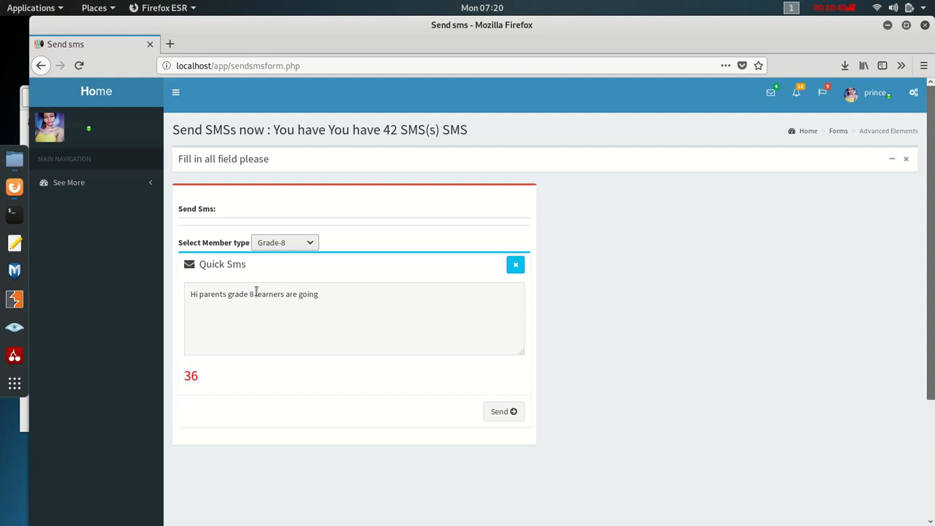
type(" to the trip on monday")
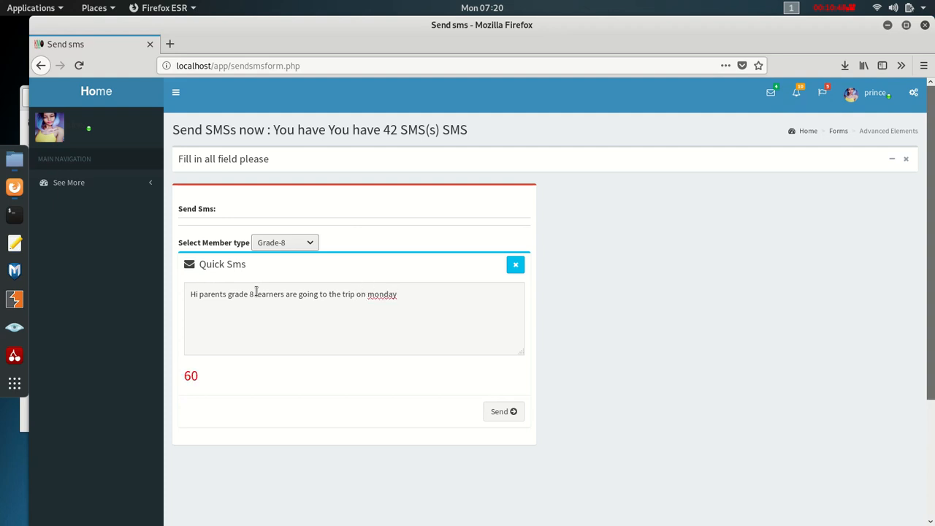
- Correct 'monday' to 'Monday' using the spelling suggestion and check the character count
right_click(384, 294)
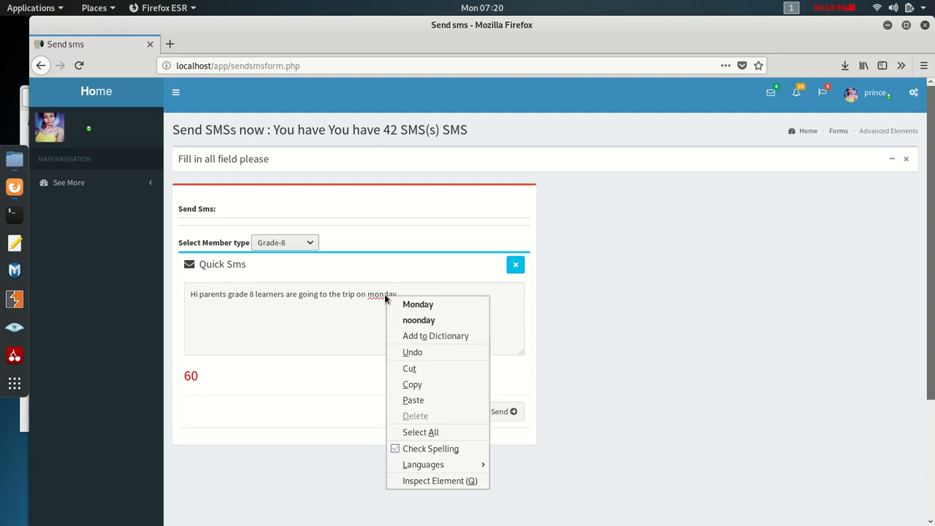
left_click(420, 304)
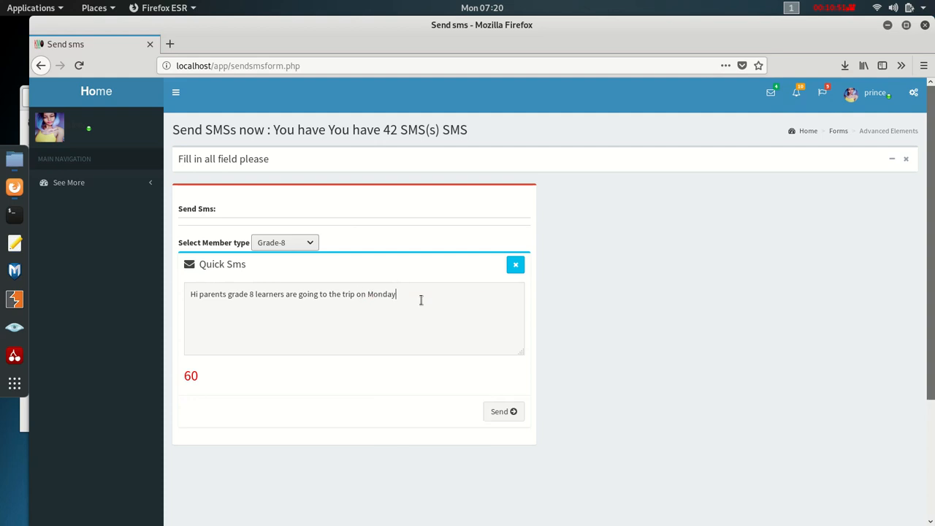
double_click(192, 377)
scroll(459, 451, "down", 1)
scroll(443, 445, "up", 1)
- Check the 42 SMS balance in the heading and send the message to Grade-8 parents
left_click_drag(400, 129, 383, 130)
left_click(211, 302)
double_click(391, 130)
left_click(393, 125)
double_click(392, 129)
left_click(501, 414)
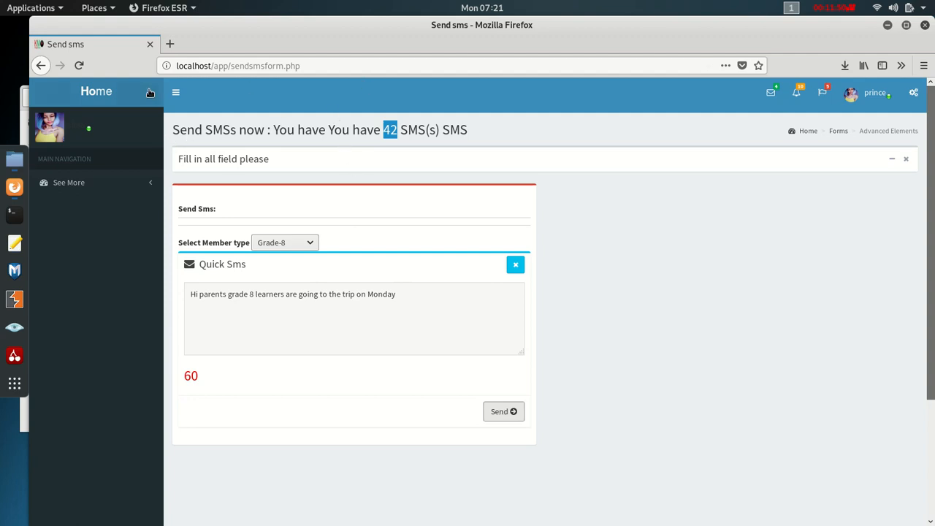
- Open the individual SMS form and add a Grade-8 and a Grade7 learner as recipients
left_click(90, 92)
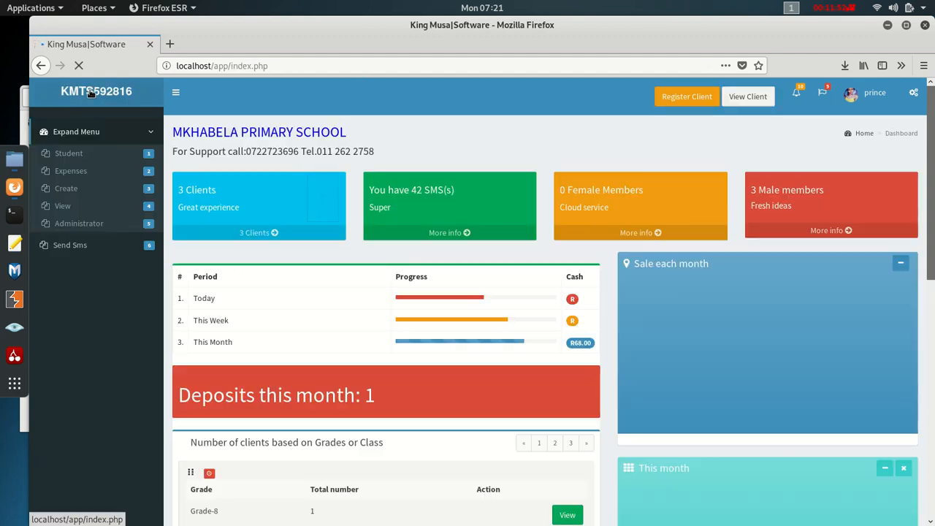
scroll(359, 203, "down", 2)
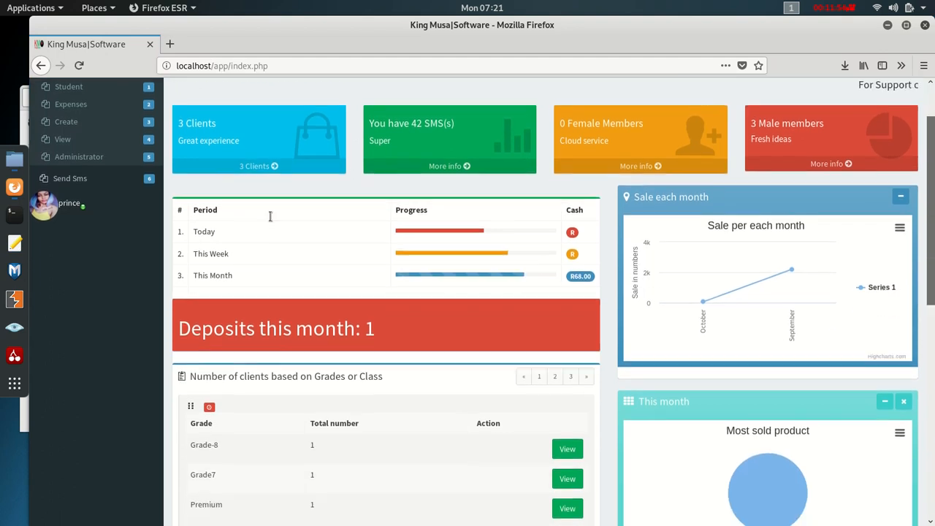
left_click(76, 187)
scroll(117, 205, "up", 2)
scroll(117, 206, "up", 1)
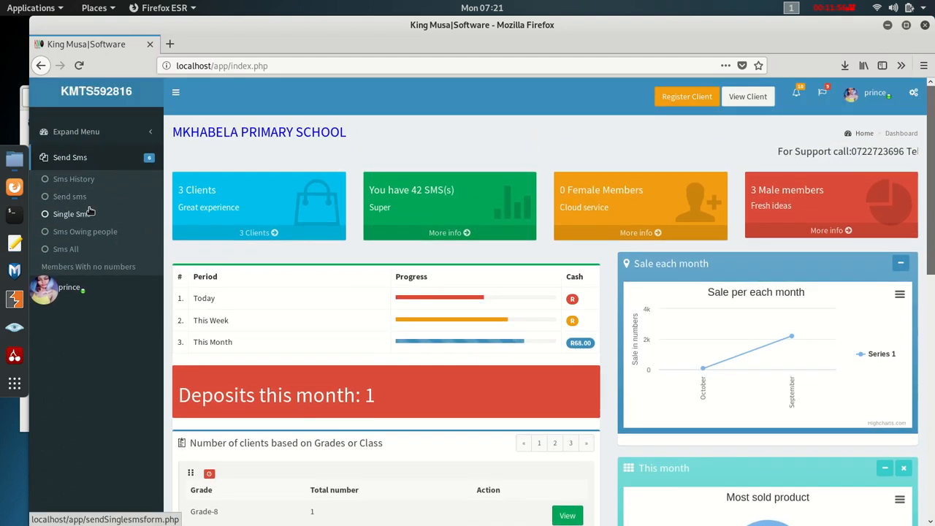
left_click(79, 216)
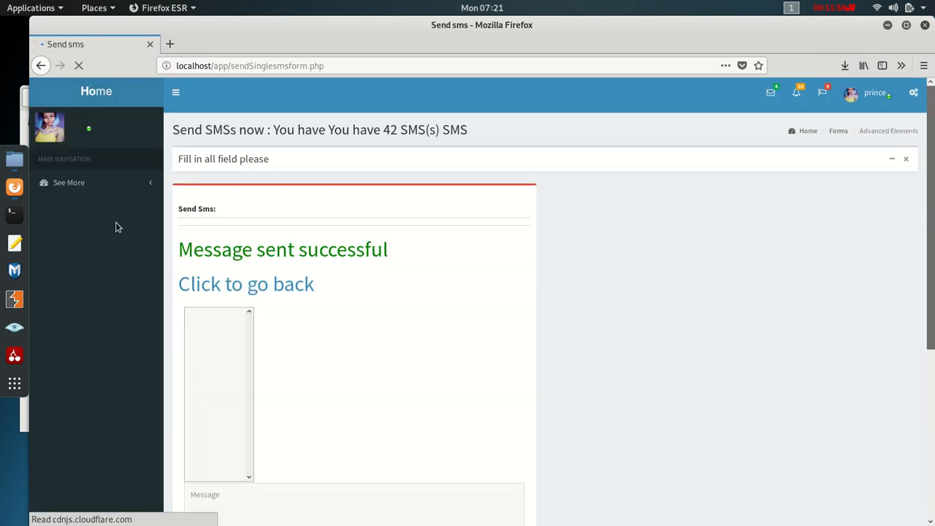
scroll(288, 292, "down", 5)
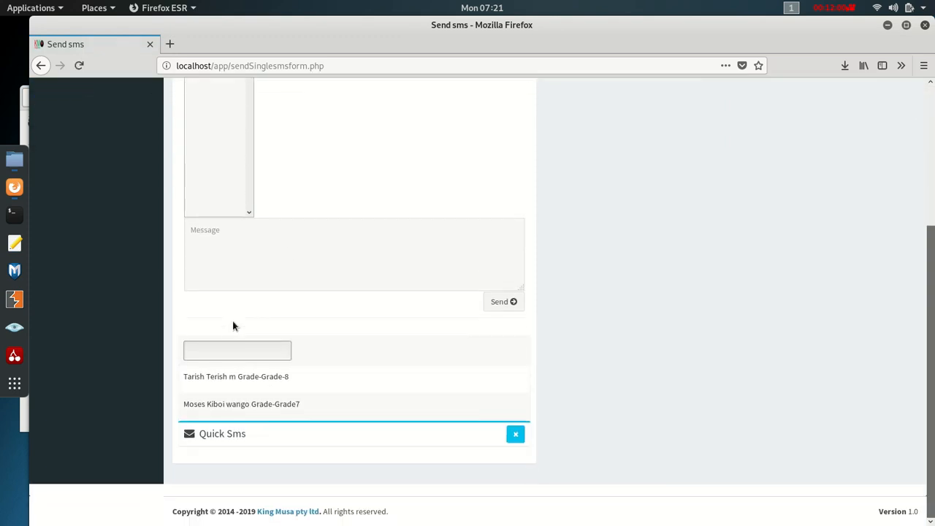
left_click(226, 375)
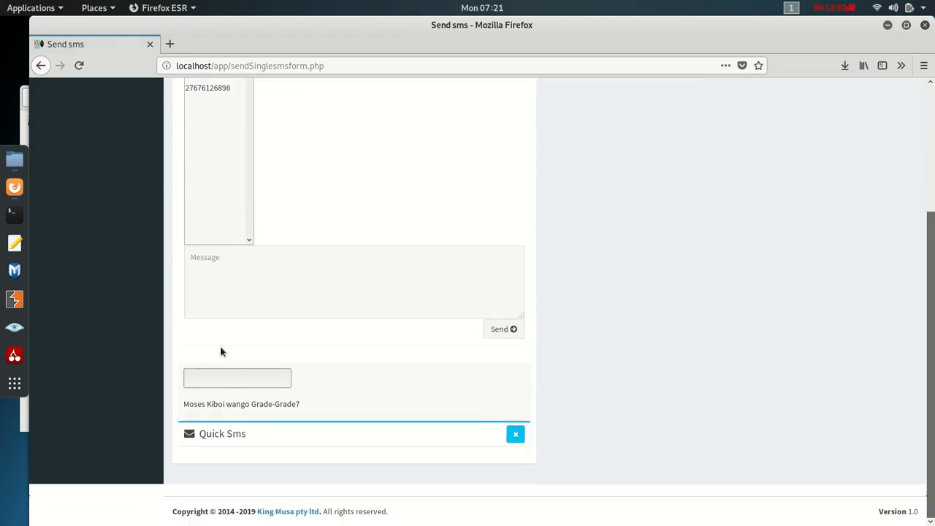
scroll(205, 263, "up", 3)
scroll(205, 247, "down", 2)
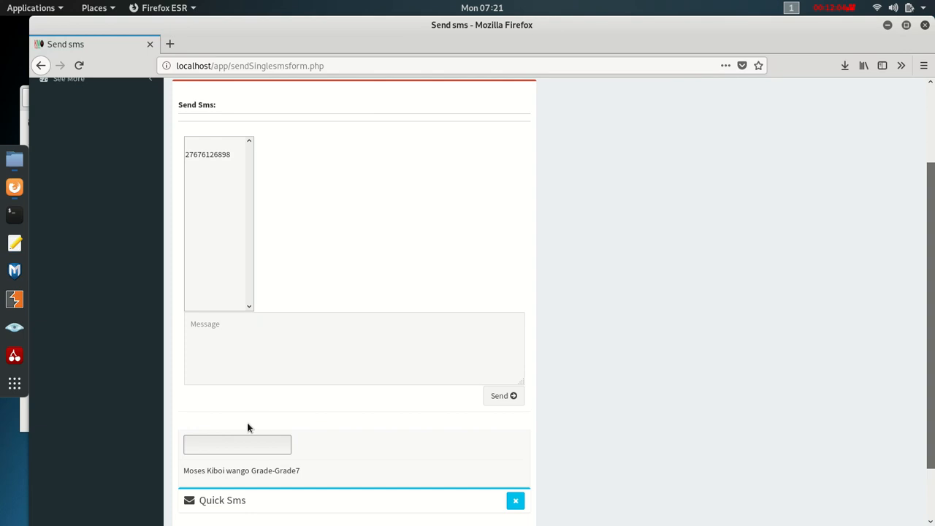
left_click(241, 470)
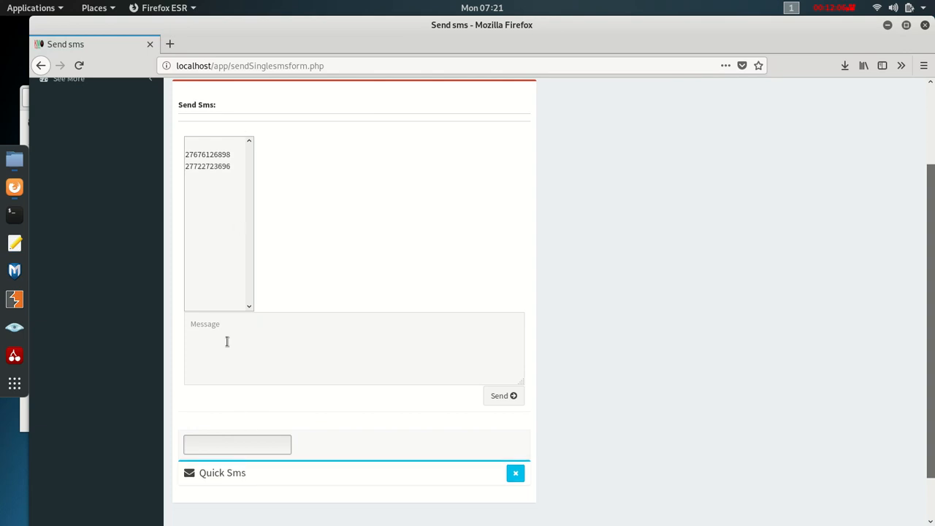
- Reload the form, search 'mos' and add the matching Grade7 student's number
left_click(253, 66)
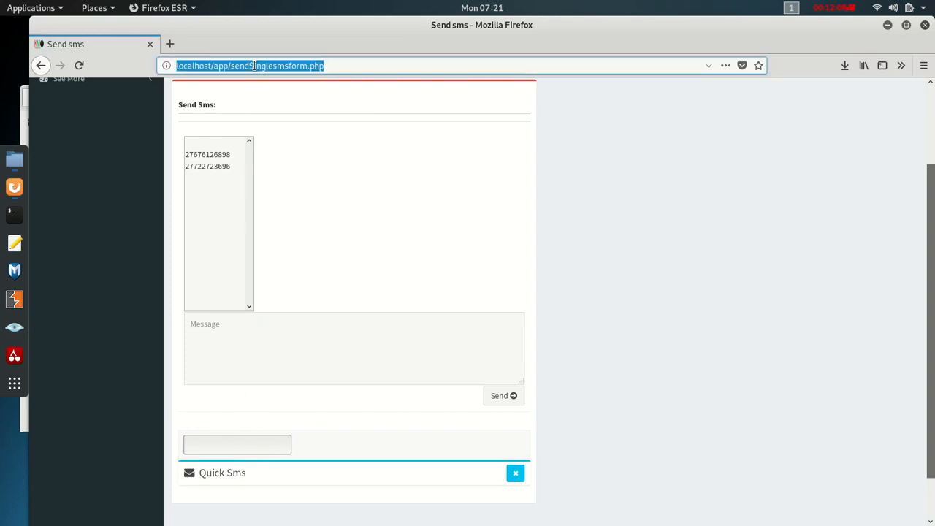
key("Return")
scroll(320, 209, "down", 5)
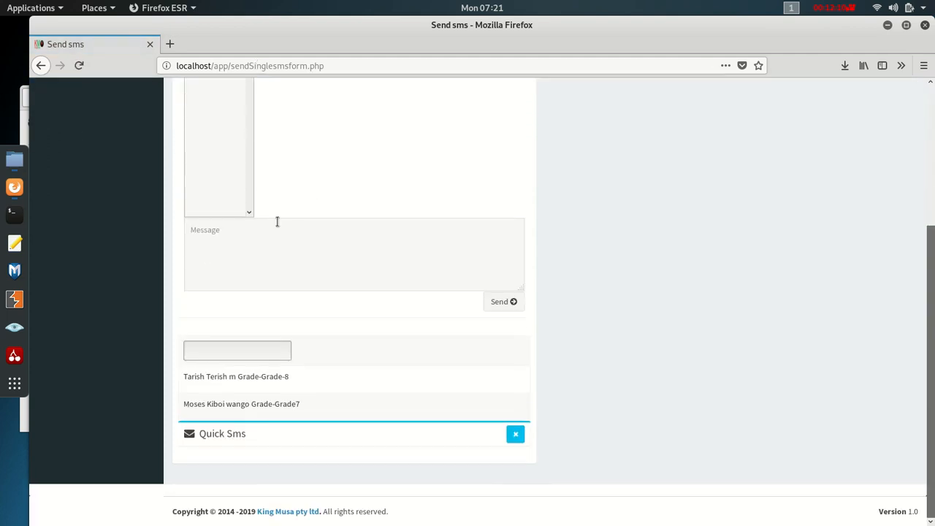
left_click(240, 355)
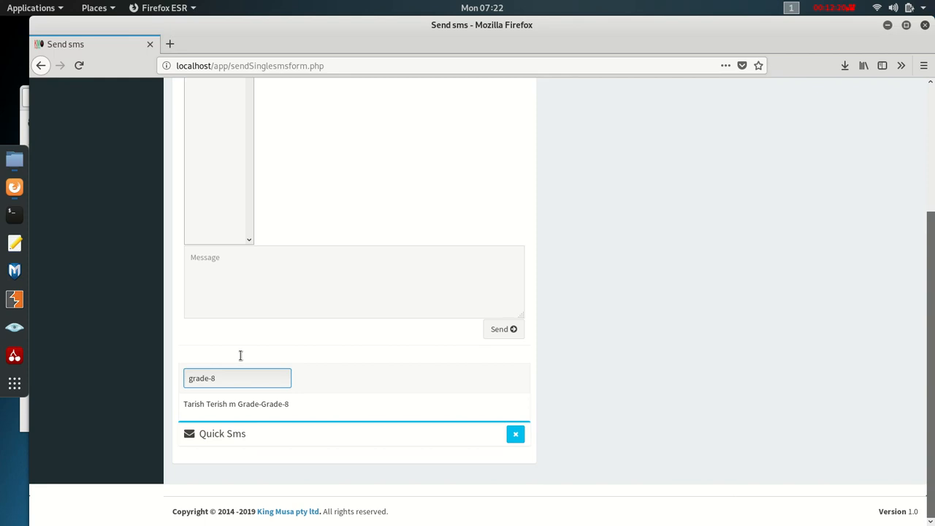
key("ctrl+a")
key("BackSpace")
type("musa")
key("BackSpace")
key("BackSpace")
key("BackSpace")
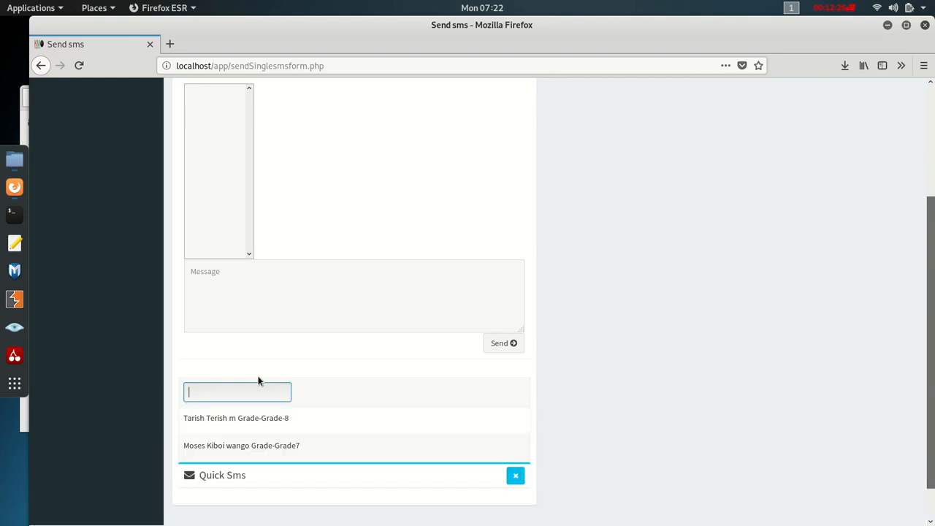
type("mos")
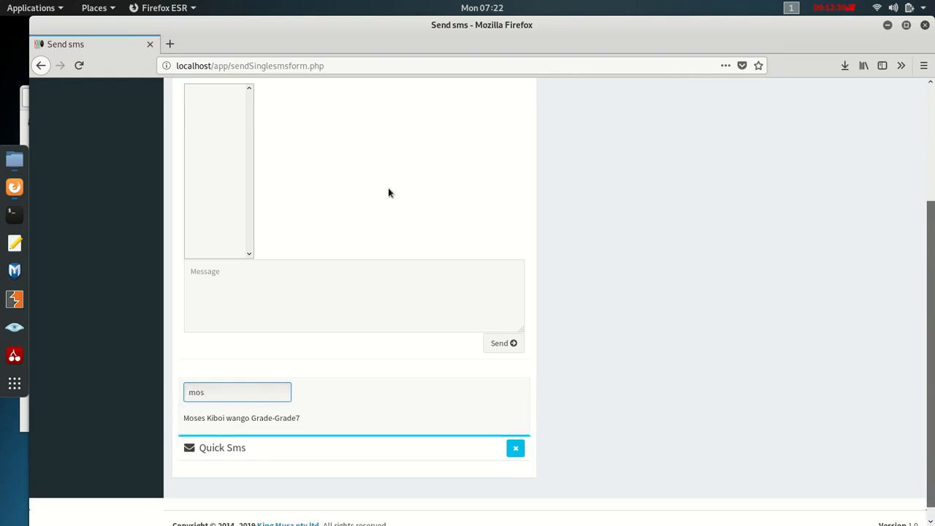
left_click(279, 418)
- Type the test message 'hjsha' in the Message box
scroll(251, 217, "up", 2)
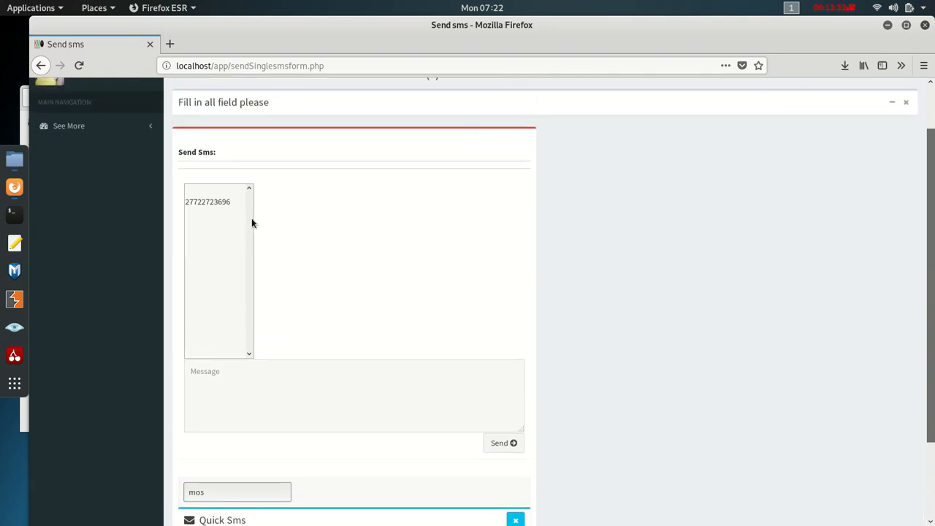
left_click(253, 390)
type("hjsha")
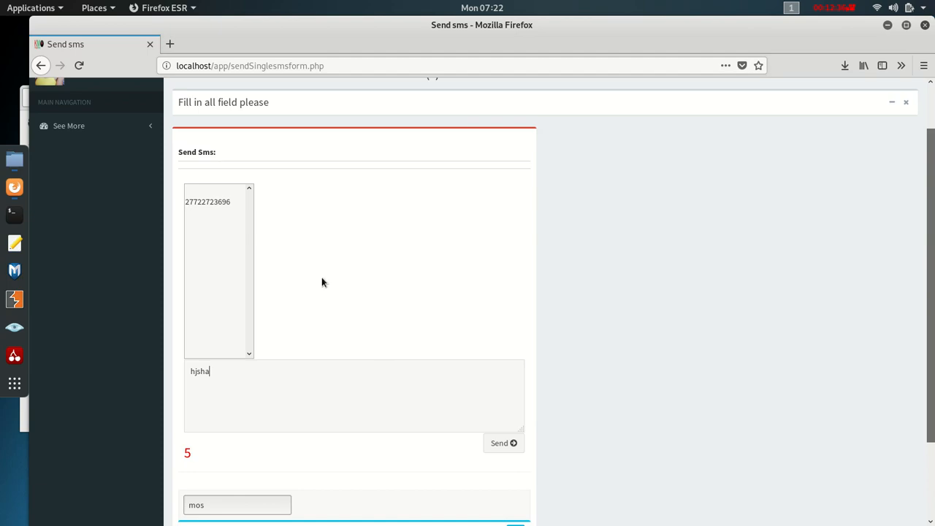
scroll(321, 282, "down", 2)
scroll(480, 322, "up", 4)
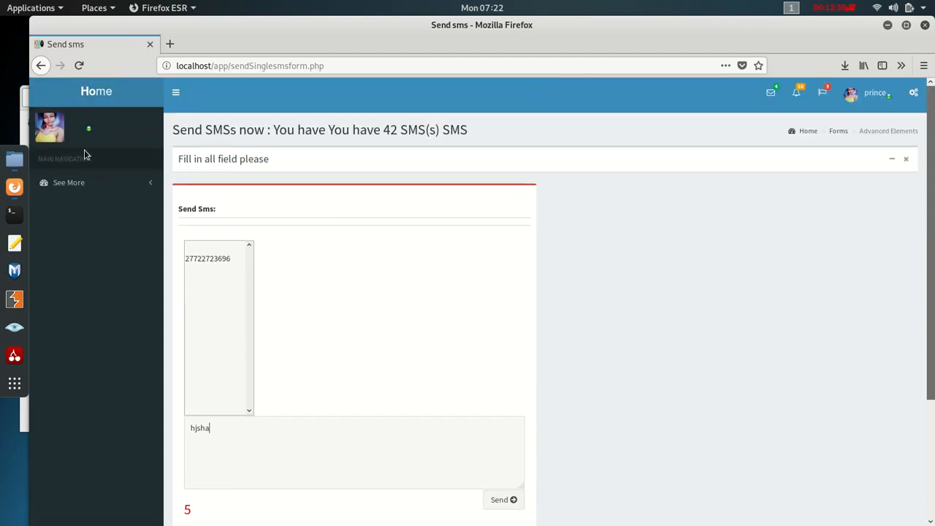
- Go home and open the Sms Owing people page under Send Sms
left_click(97, 96)
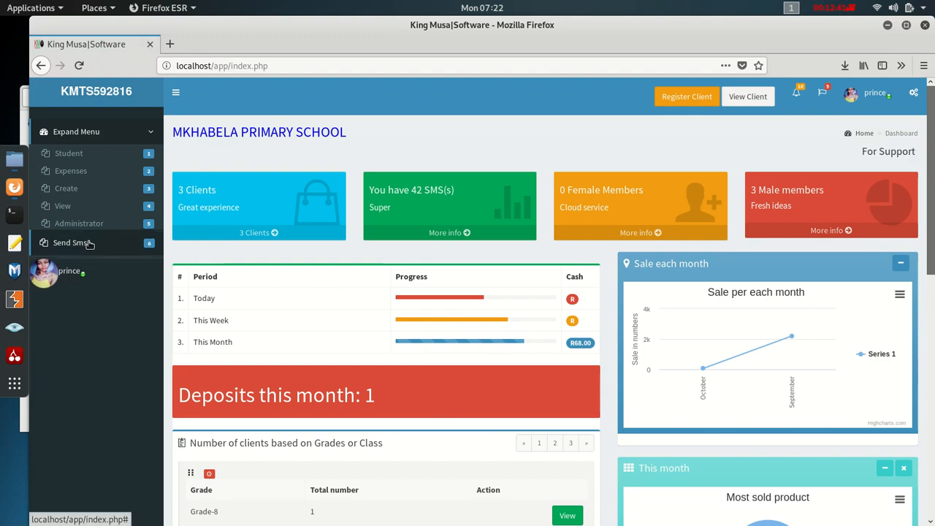
left_click(85, 245)
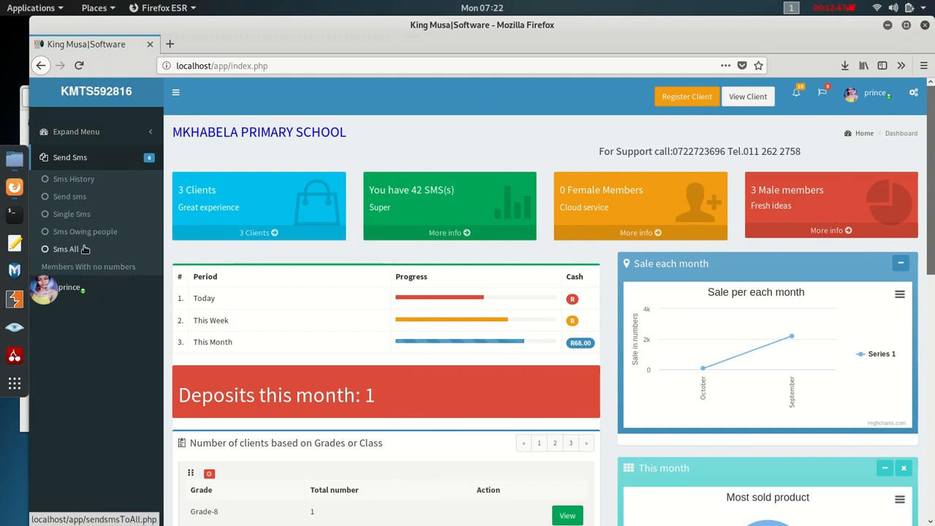
left_click(80, 231)
scroll(241, 322, "down", 3)
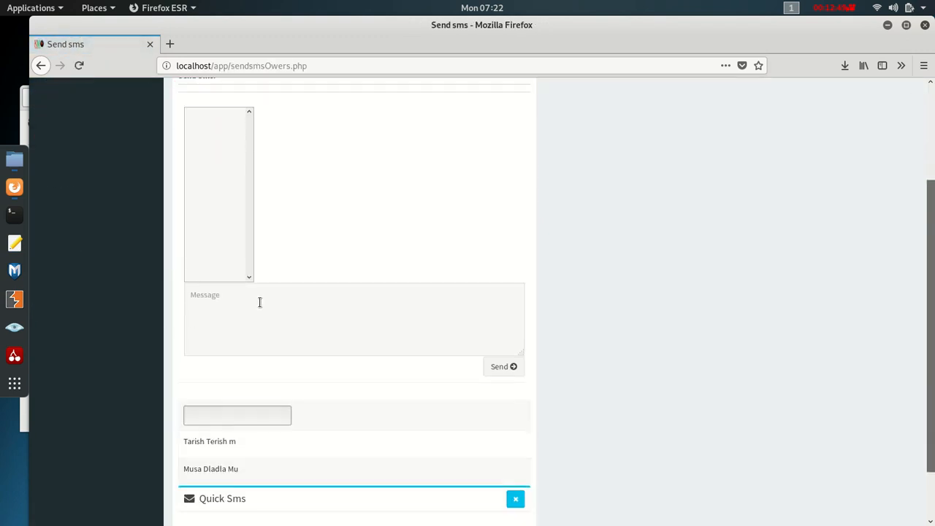
scroll(263, 303, "down", 2)
scroll(233, 358, "up", 4)
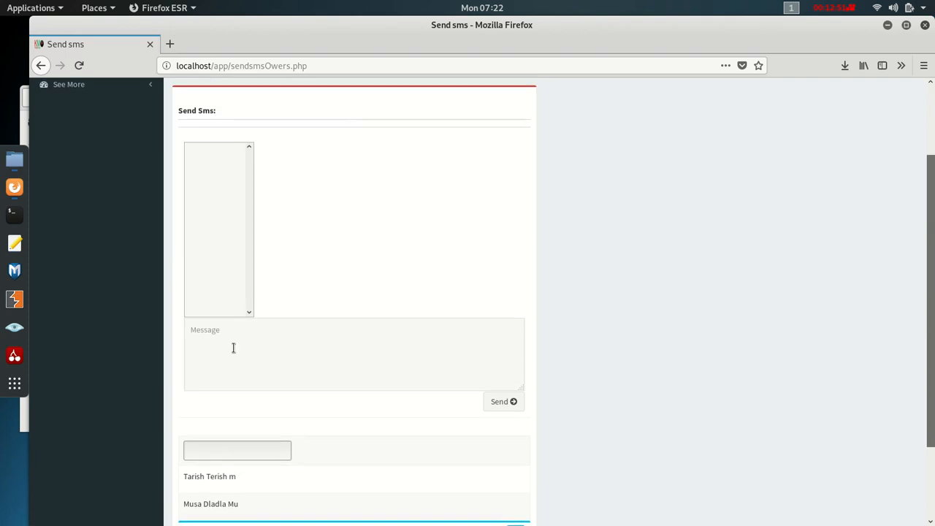
scroll(228, 330, "down", 3)
scroll(226, 319, "down", 1)
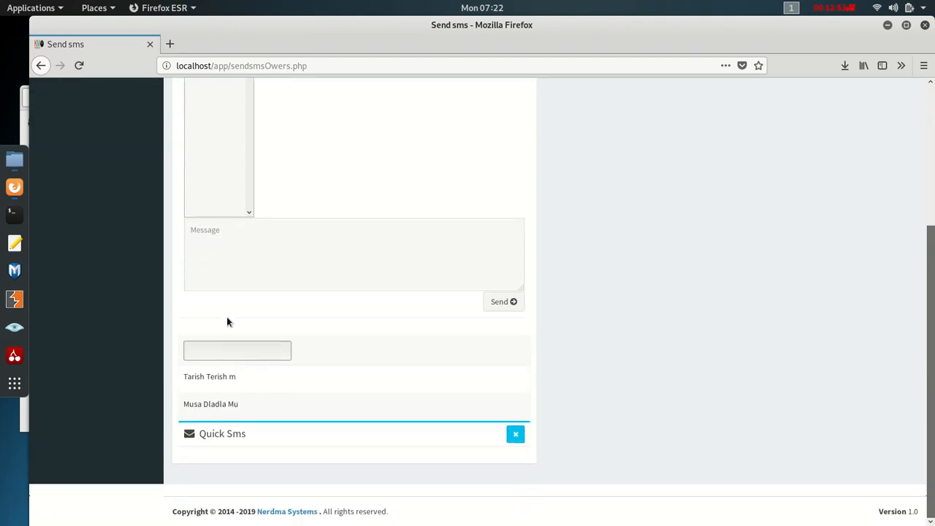
- Add both listed owing members as recipients, then return to the dashboard
left_click(210, 377)
left_click(211, 402)
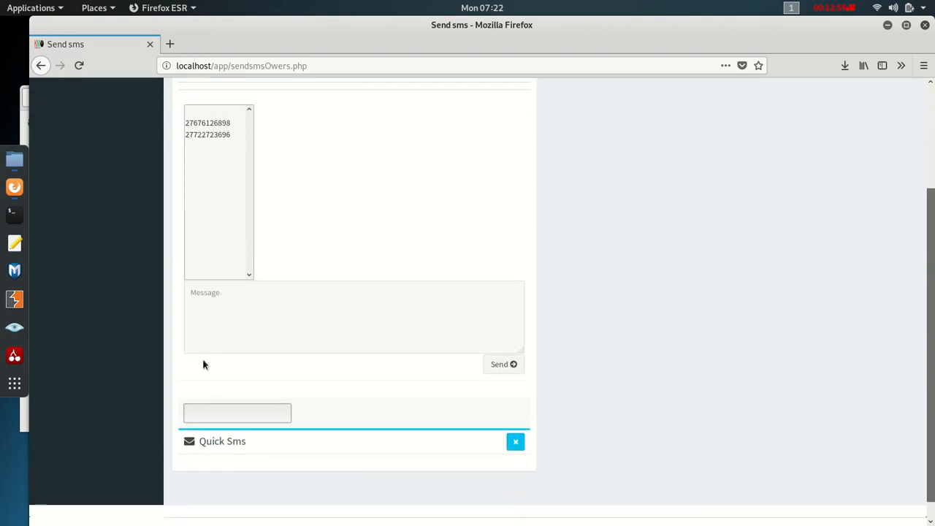
scroll(217, 317, "up", 4)
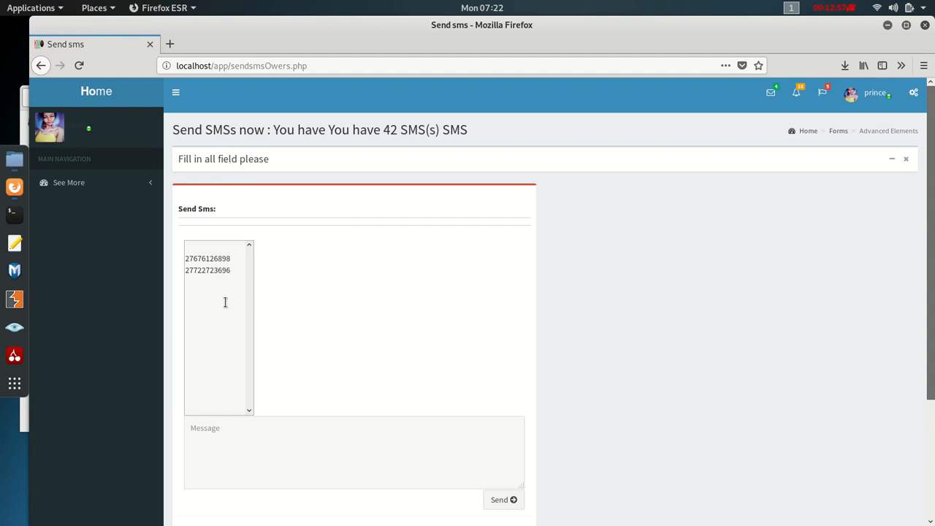
left_click(92, 94)
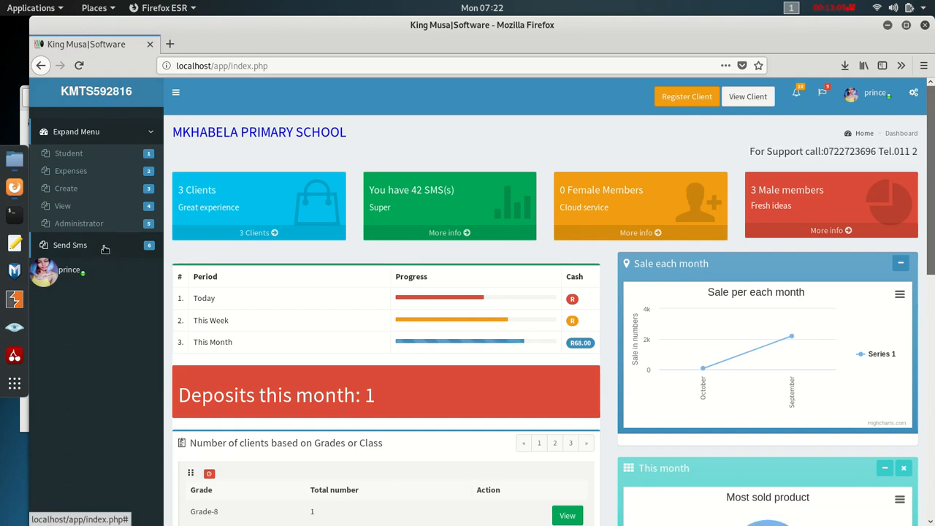
left_click(81, 247)
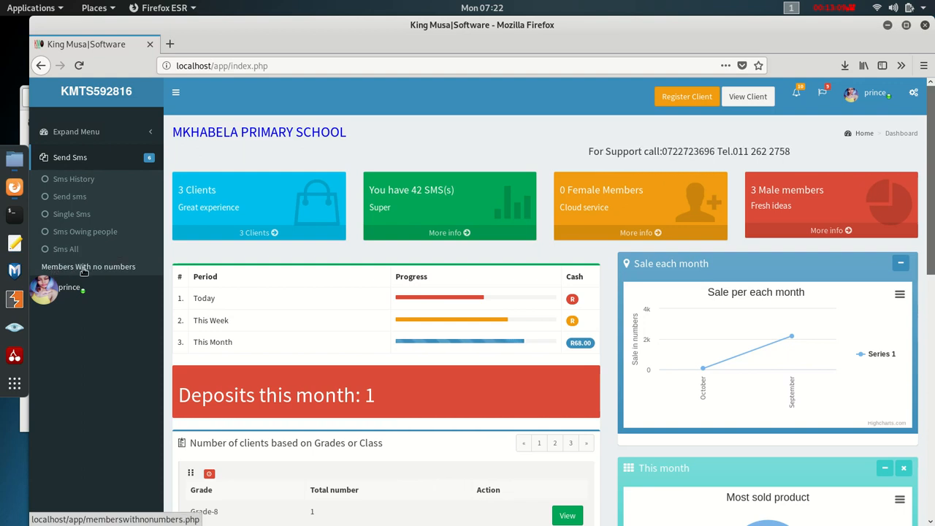
left_click(88, 267)
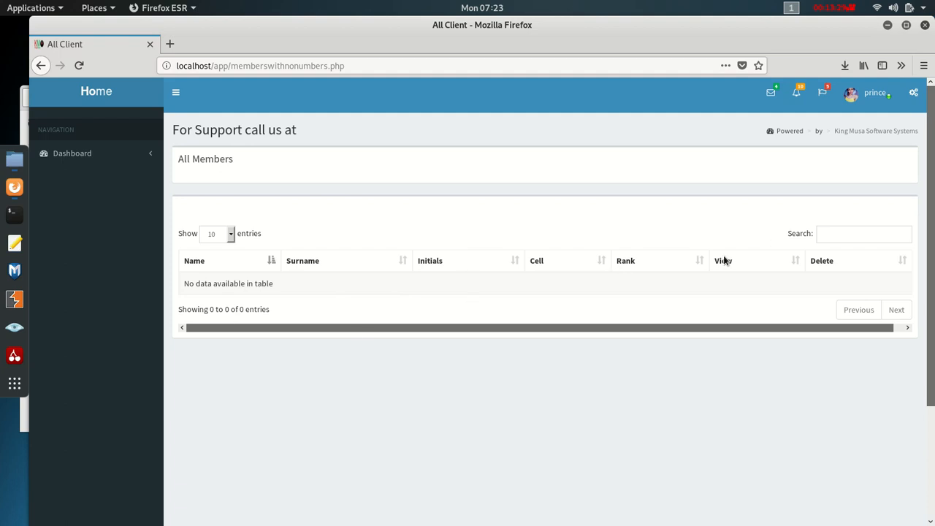
left_click(102, 99)
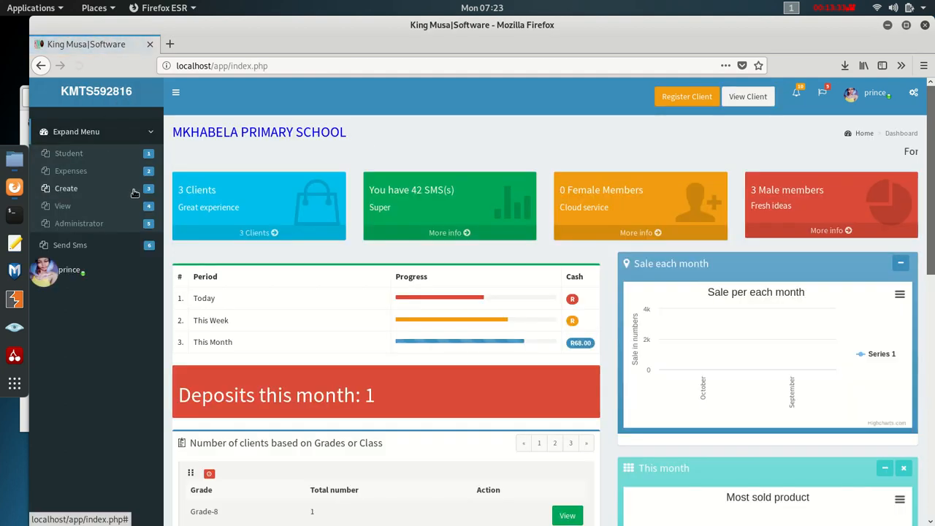
left_click(76, 246)
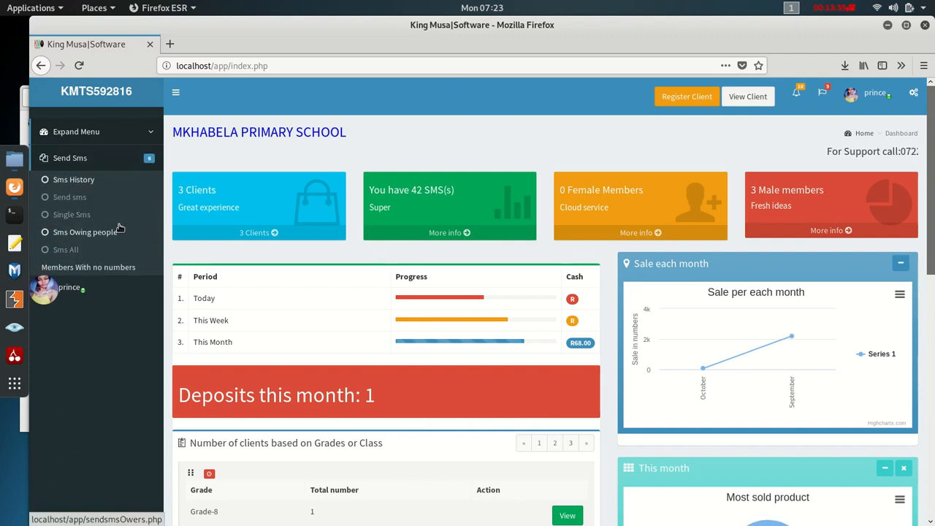
left_click(66, 249)
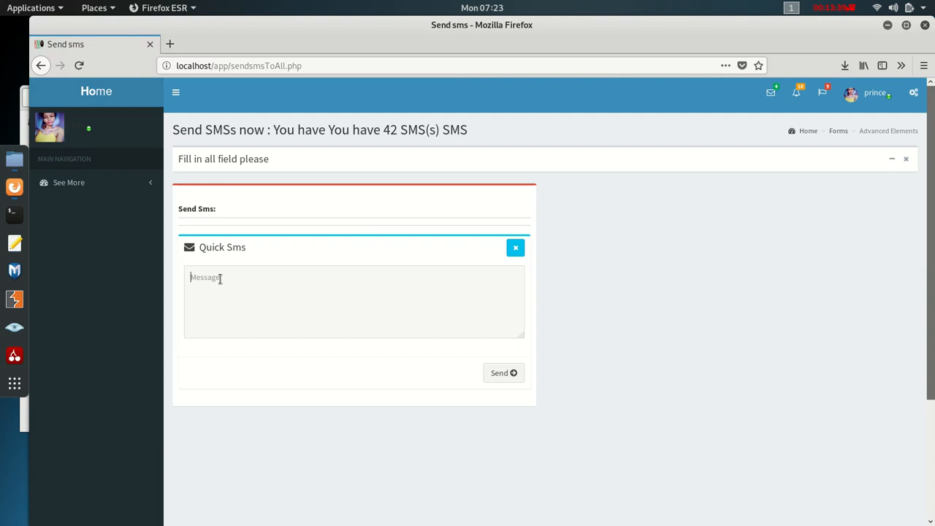
left_click(363, 274)
type("h")
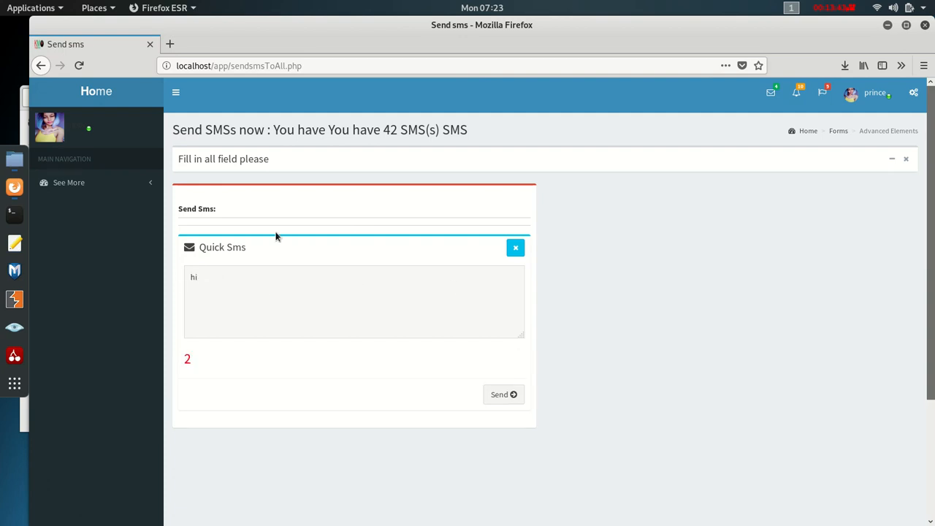
type("i")
left_click(96, 93)
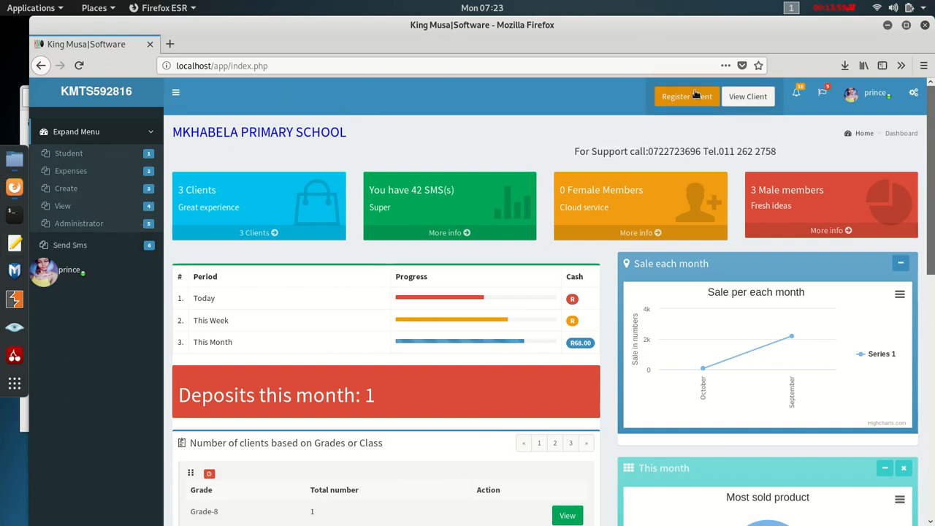
- Open the Grade7 student's profile from the View Client member list
left_click(749, 97)
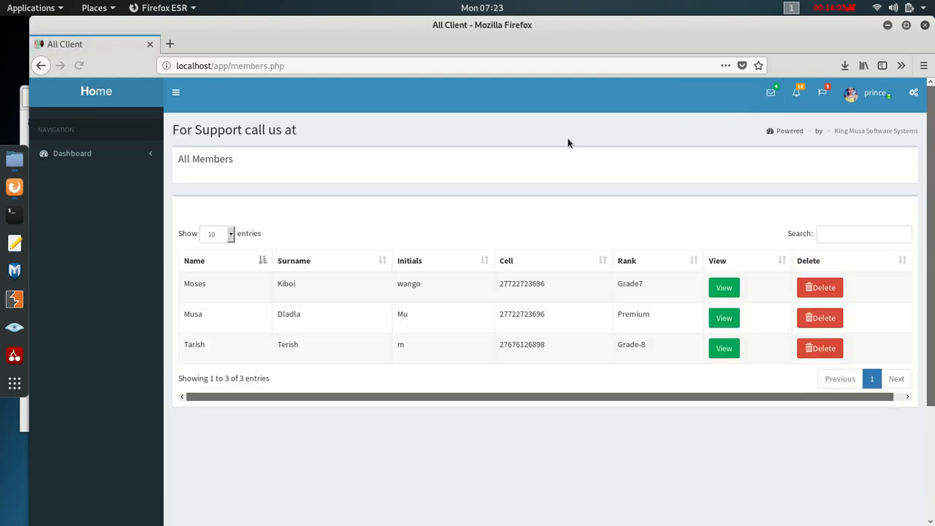
left_click(724, 288)
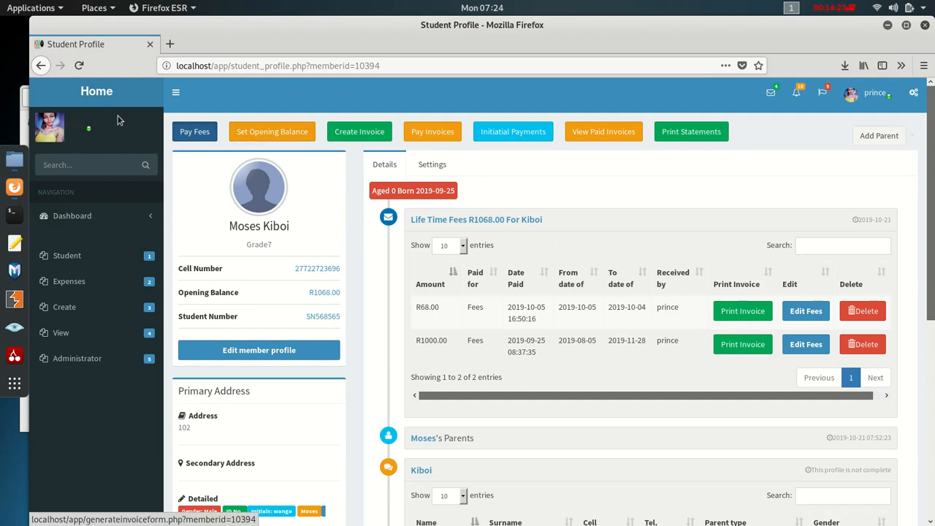
- Start a fee payment with unit price 300, quantity 3, for Oct
double_click(314, 293)
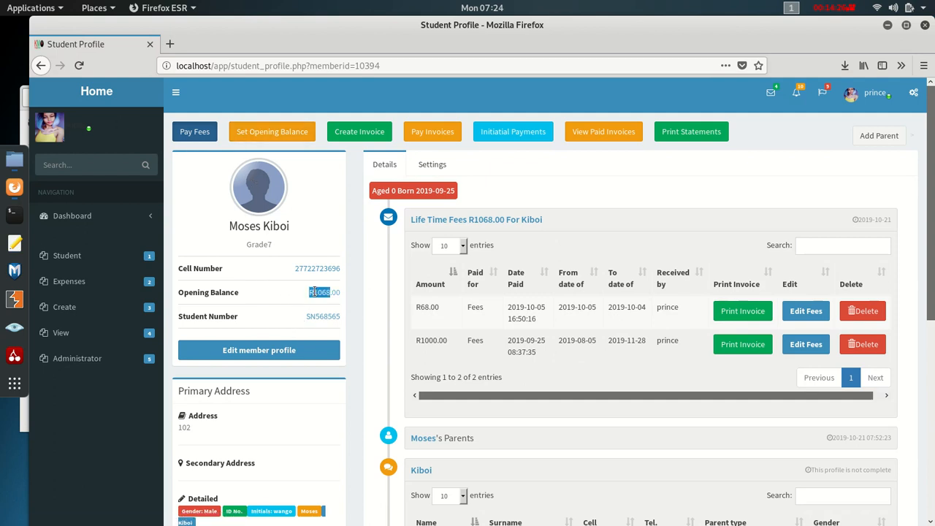
left_click(188, 132)
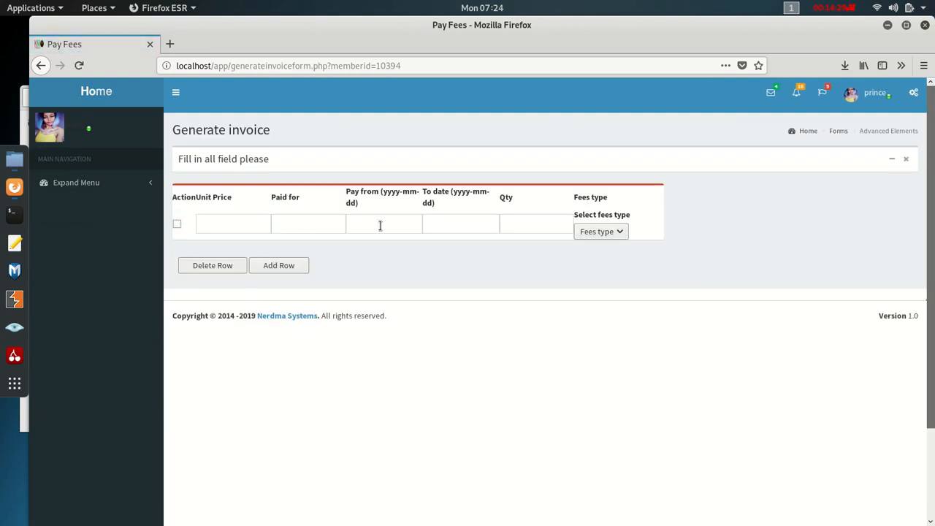
left_click(219, 227)
type("300")
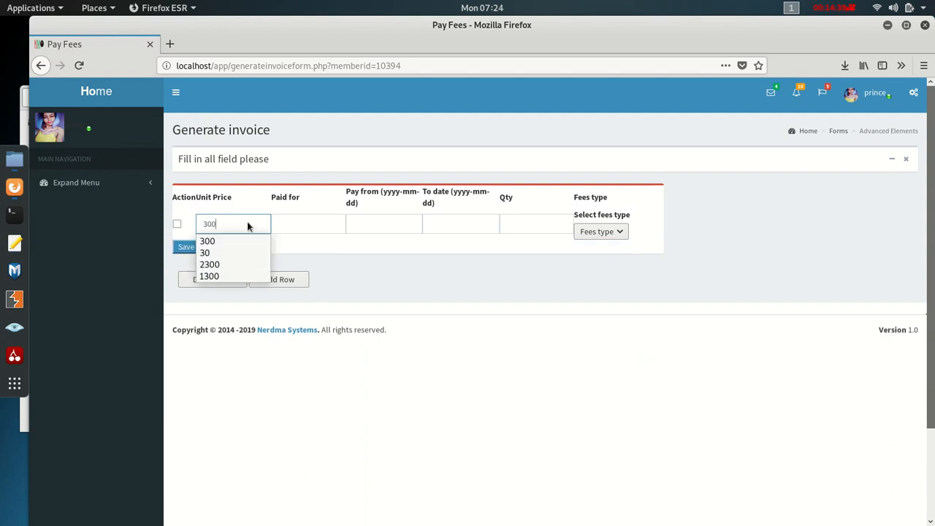
left_click(405, 241)
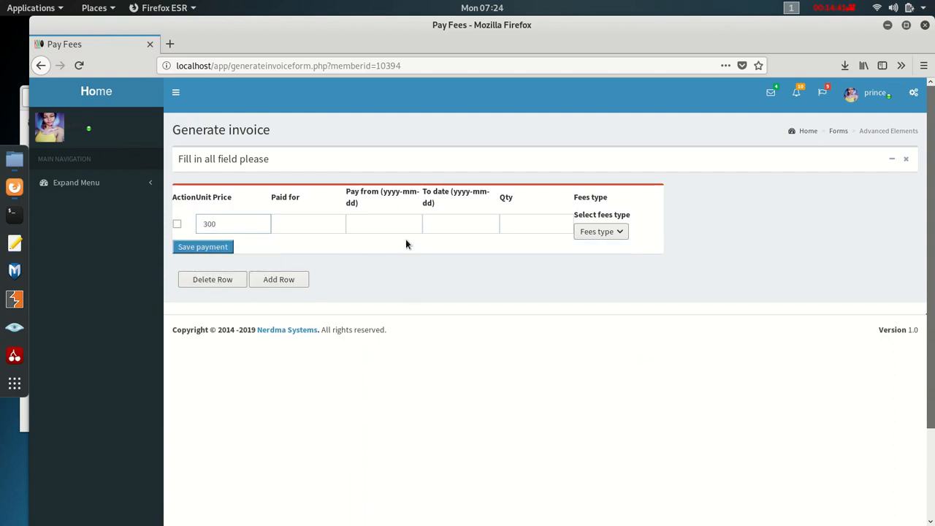
double_click(217, 224)
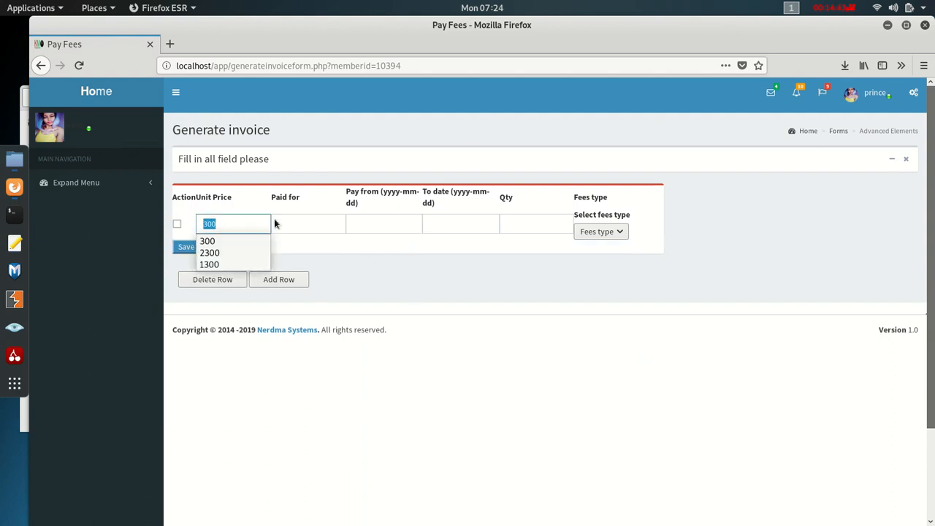
left_click(514, 225)
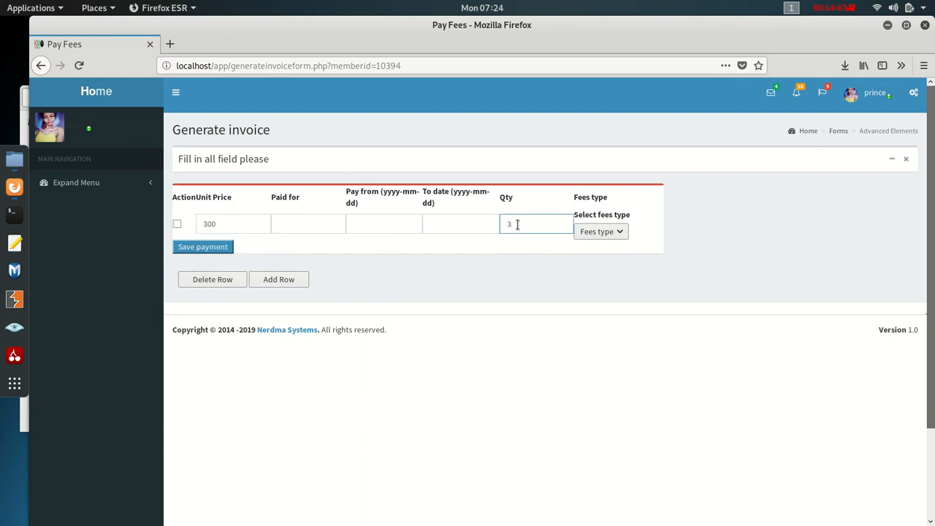
left_click(192, 228)
left_click(302, 220)
type("oct")
left_click(285, 241)
- Set dates 2019-10-01 to 2019-10-31, choose fee type Fees, and save the payment
left_click(381, 225)
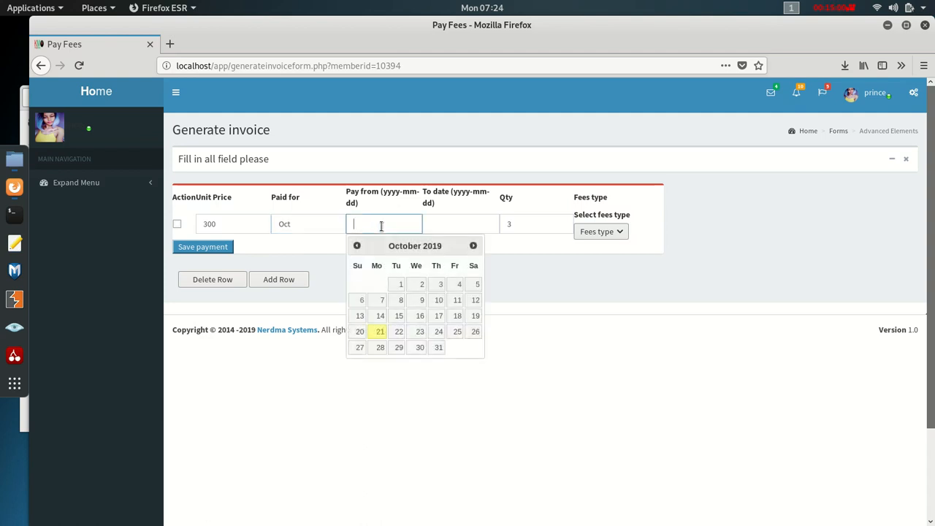
left_click(400, 284)
left_click(433, 229)
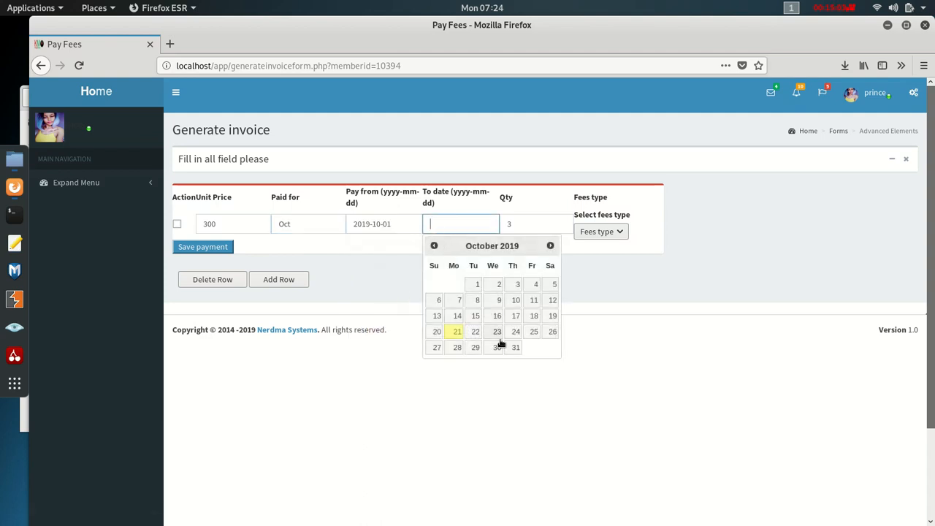
left_click(512, 349)
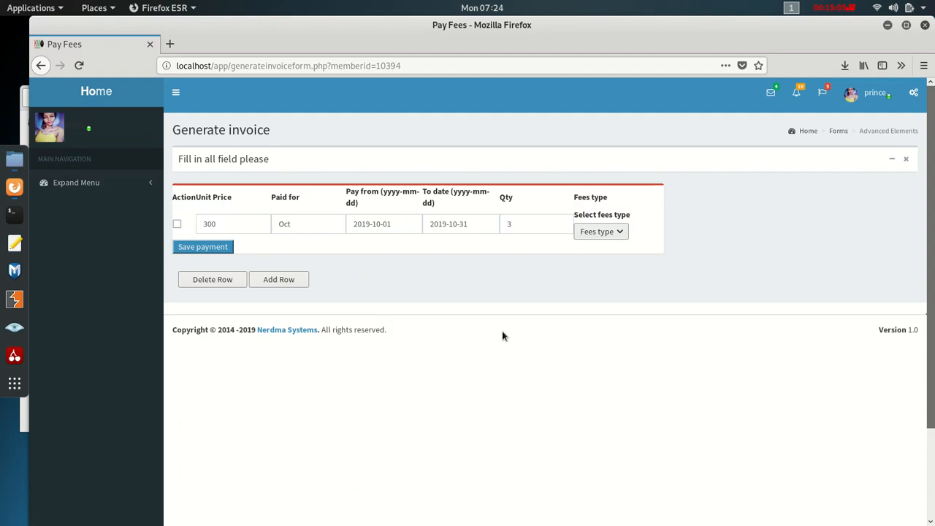
left_click(380, 223)
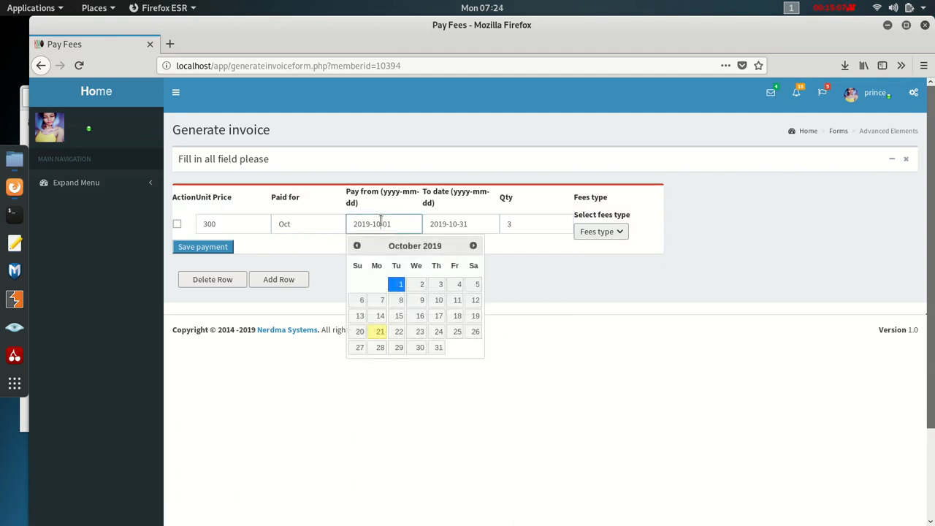
left_click(470, 223)
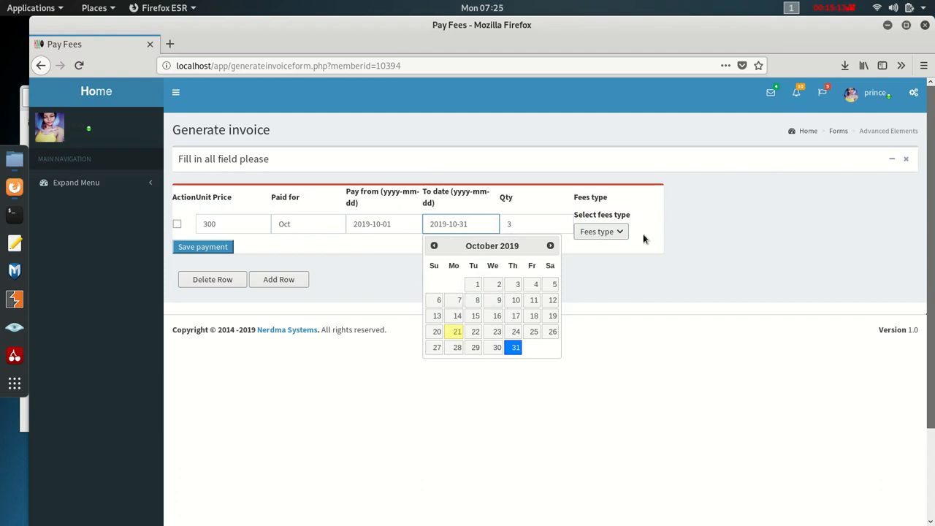
left_click(383, 234)
left_click(605, 229)
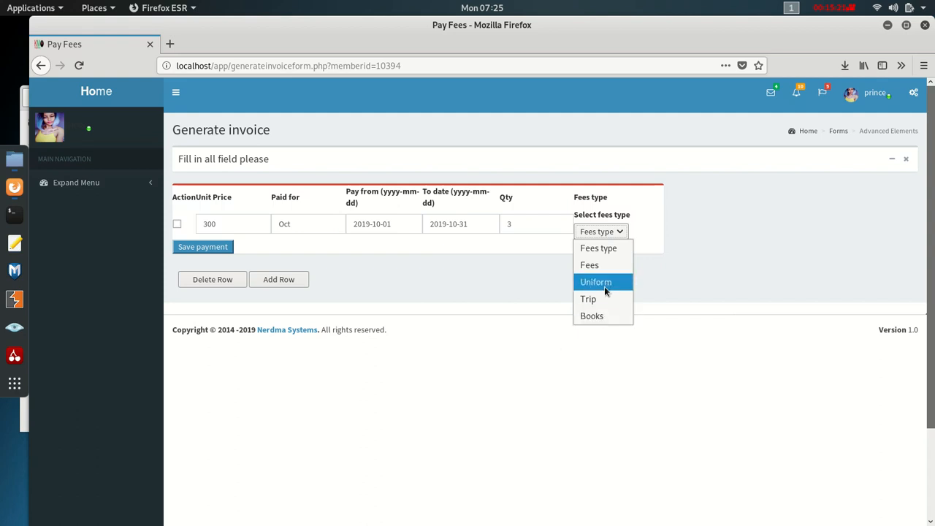
left_click(601, 267)
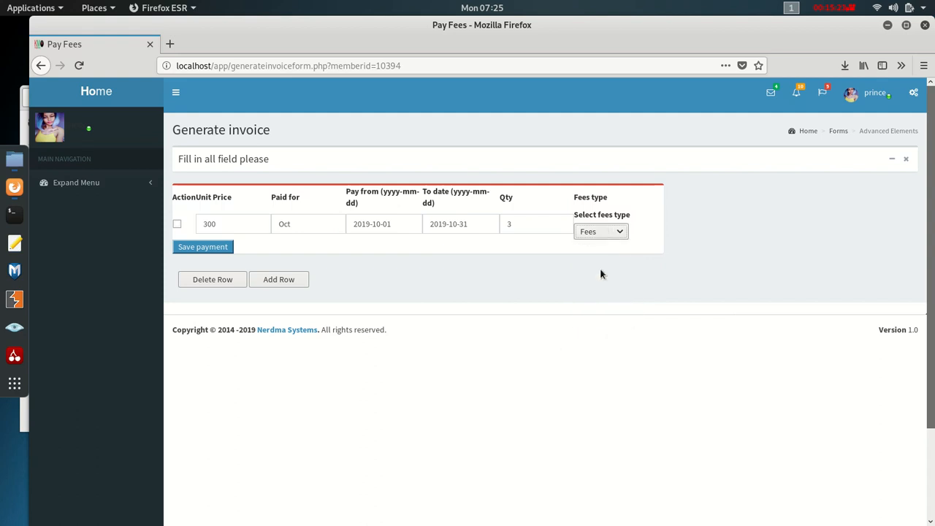
left_click(212, 246)
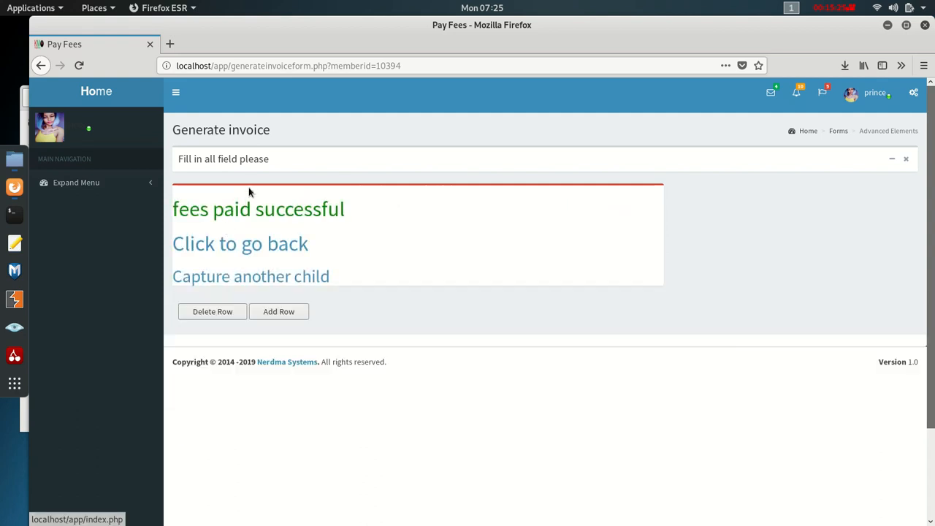
- Go back from the payment confirmation to the school dashboard
right_click(36, 68)
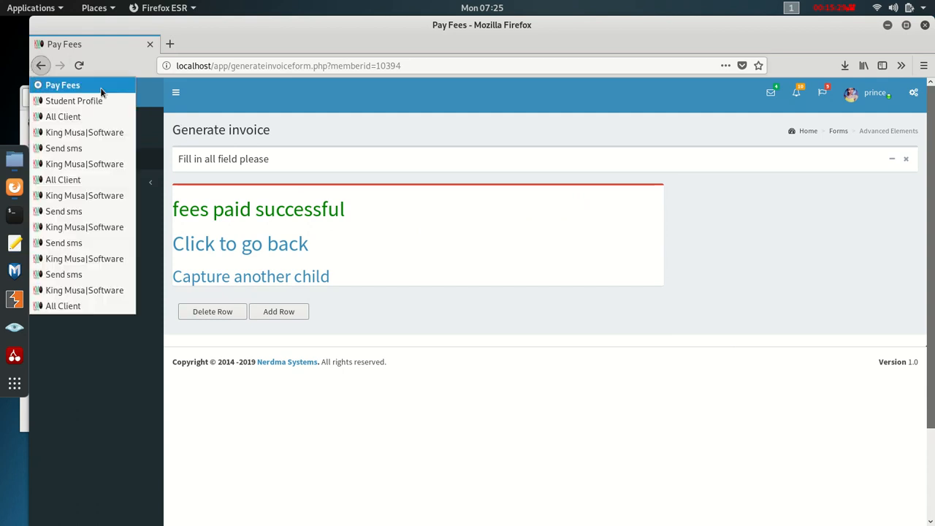
left_click(377, 220)
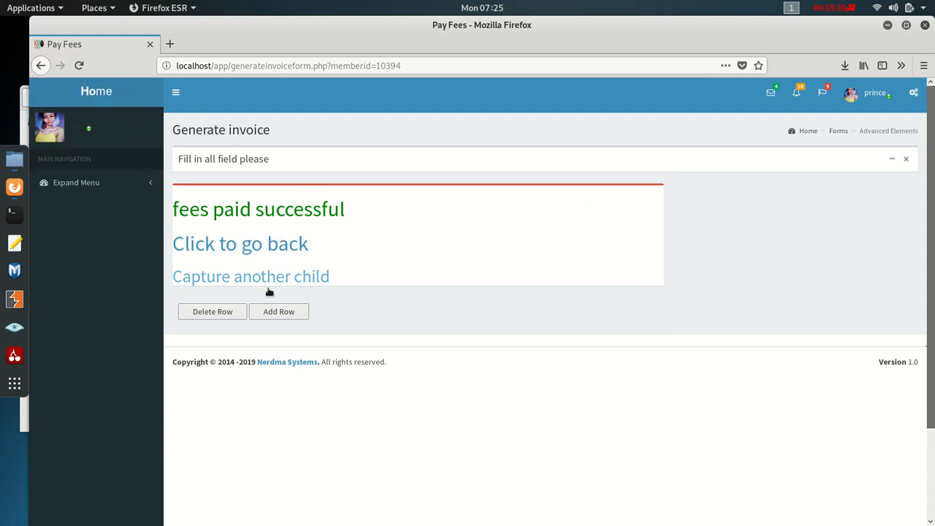
left_click(280, 243)
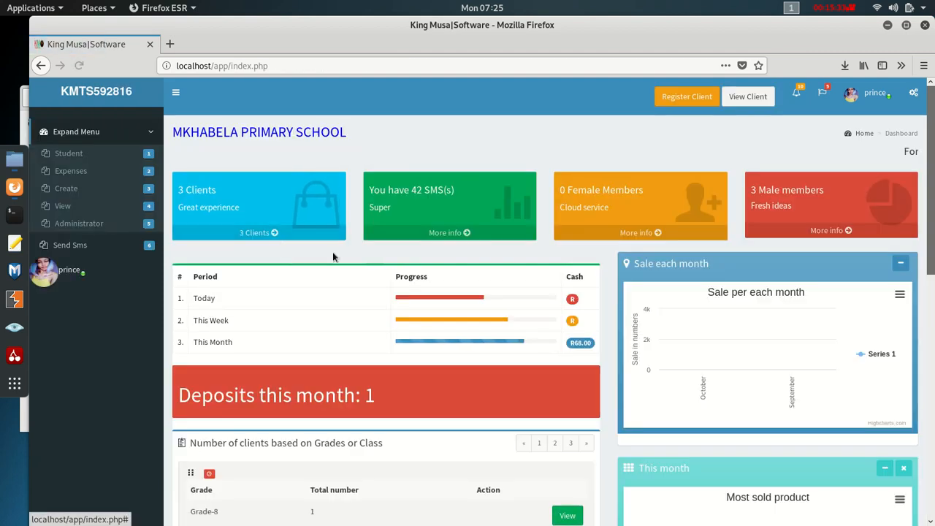
- Reopen the Grade7 student's profile via View Client and open its Set opening balance form
left_click(67, 207)
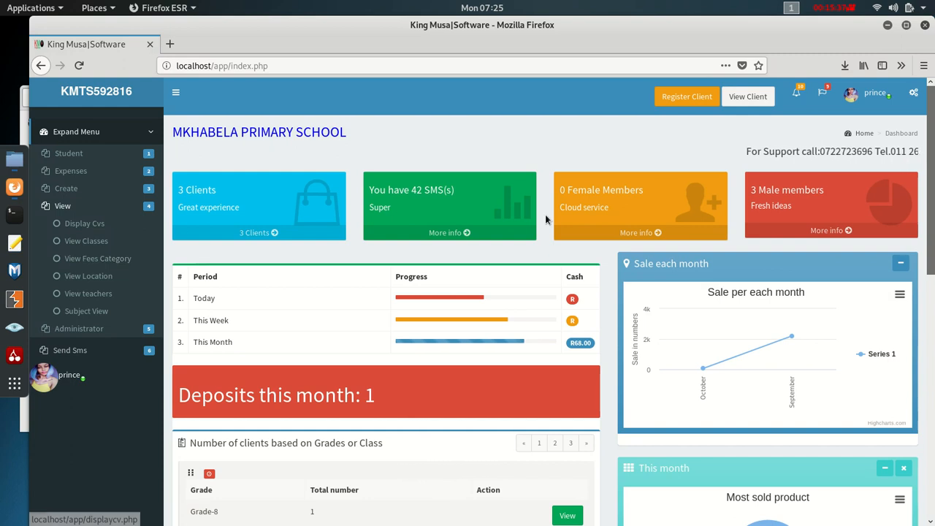
left_click(760, 97)
left_click(730, 287)
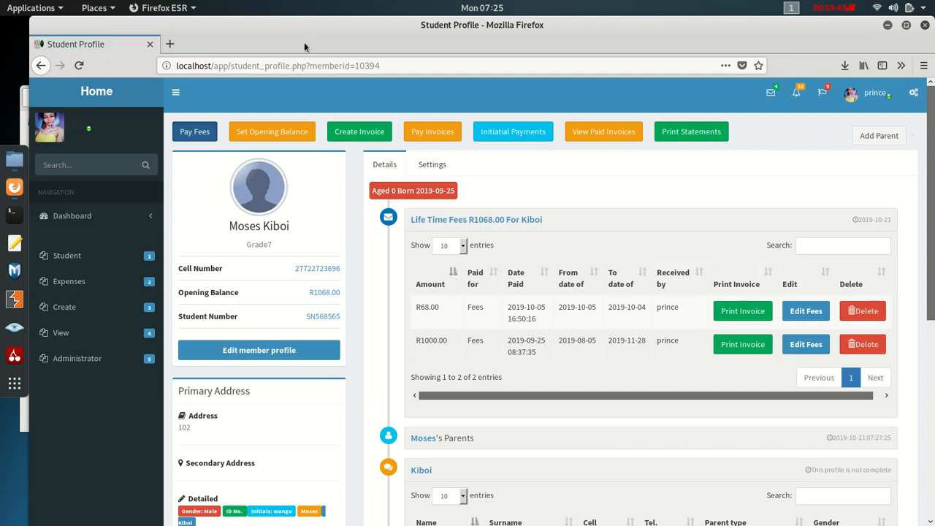
left_click(290, 130)
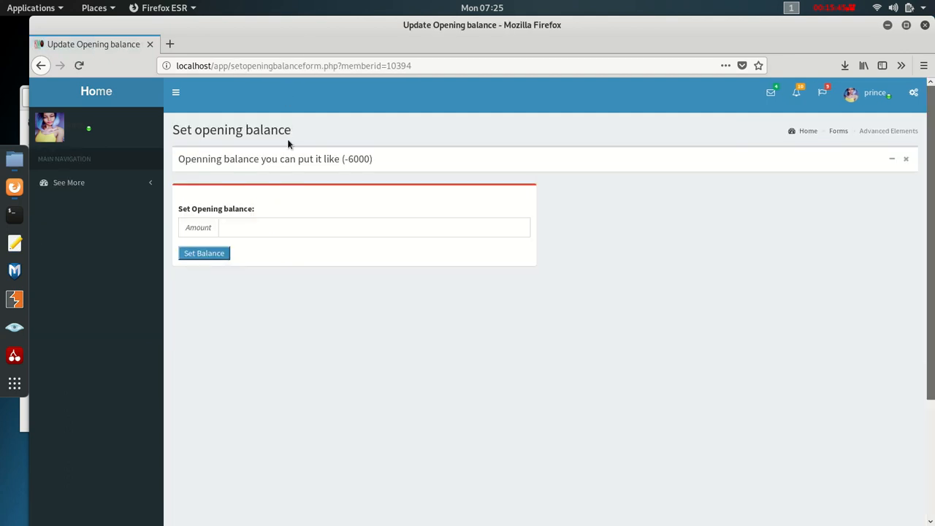
- Enter -6000 as the Grade7 student's opening balance, save it, and return to the dashboard
left_click(243, 228)
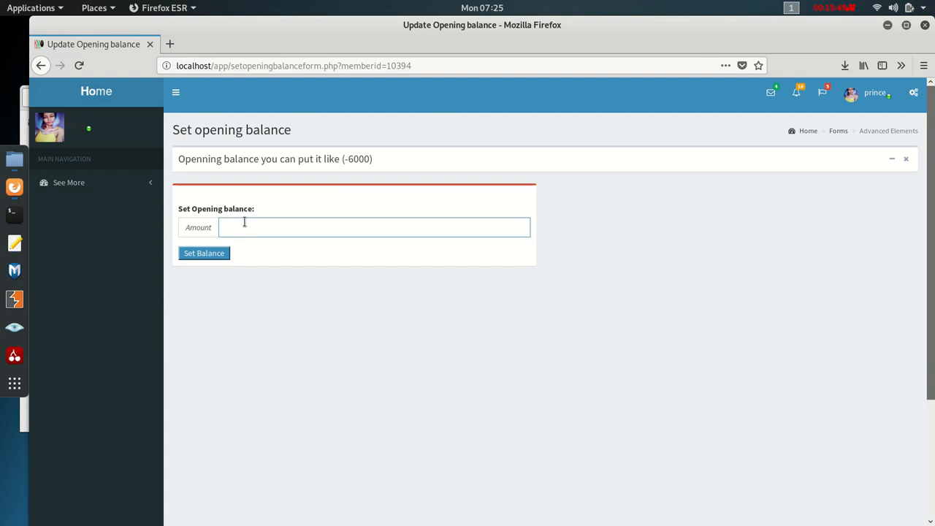
type("-")
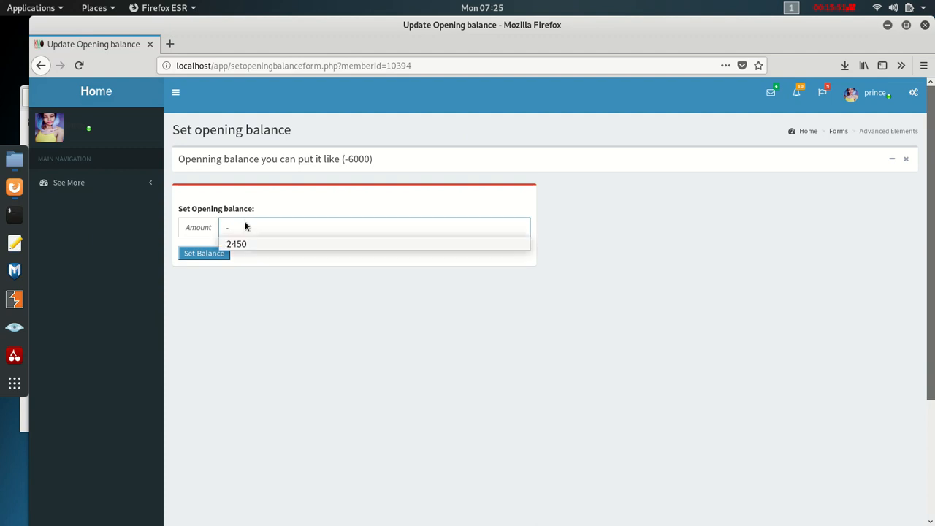
type("6000")
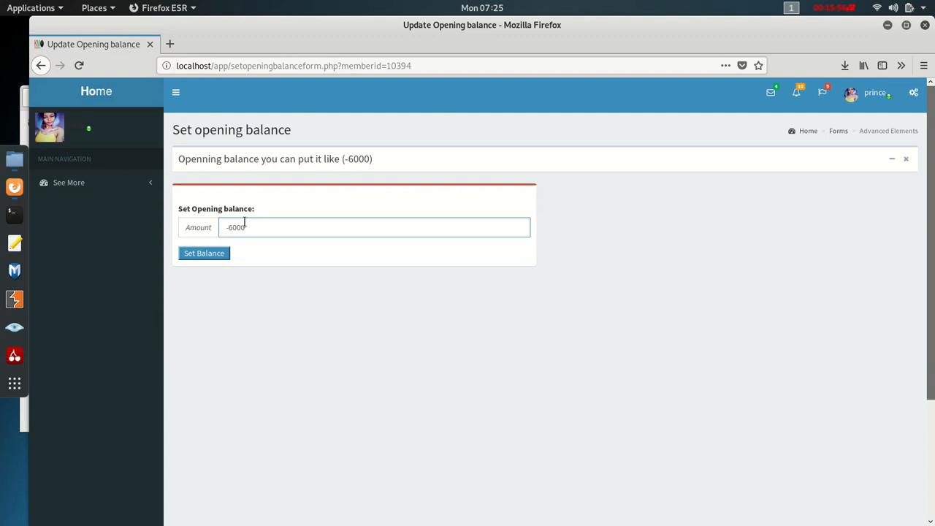
left_click(198, 257)
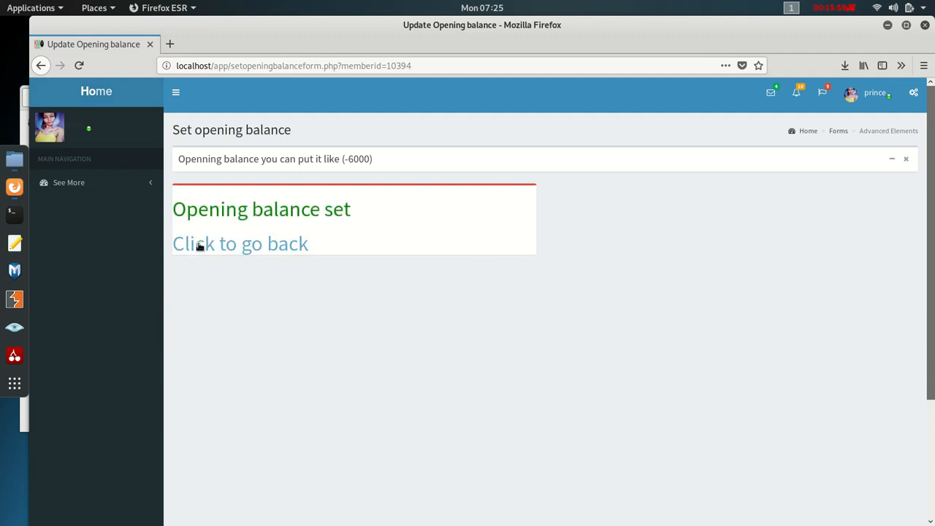
left_click(216, 247)
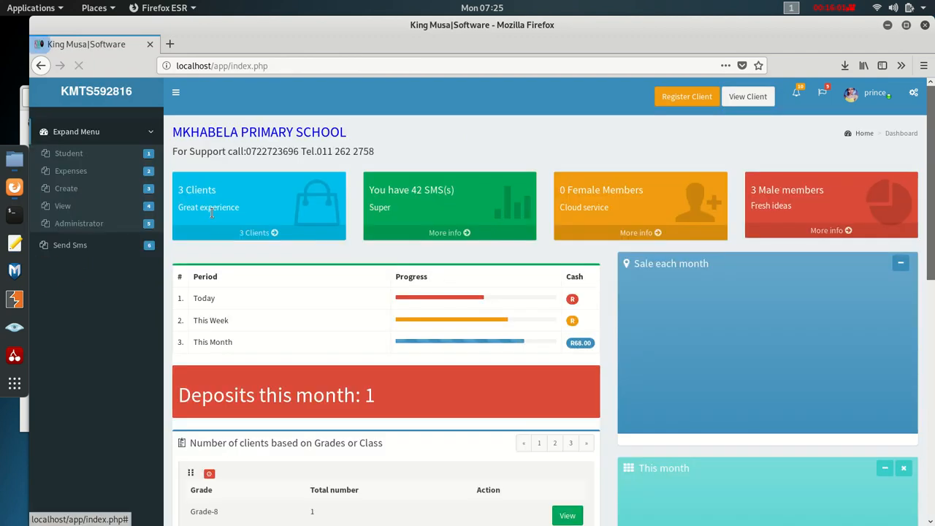
- From the client list, open the third student's profile (Grade 8, R1200.00 fees)
left_click(726, 97)
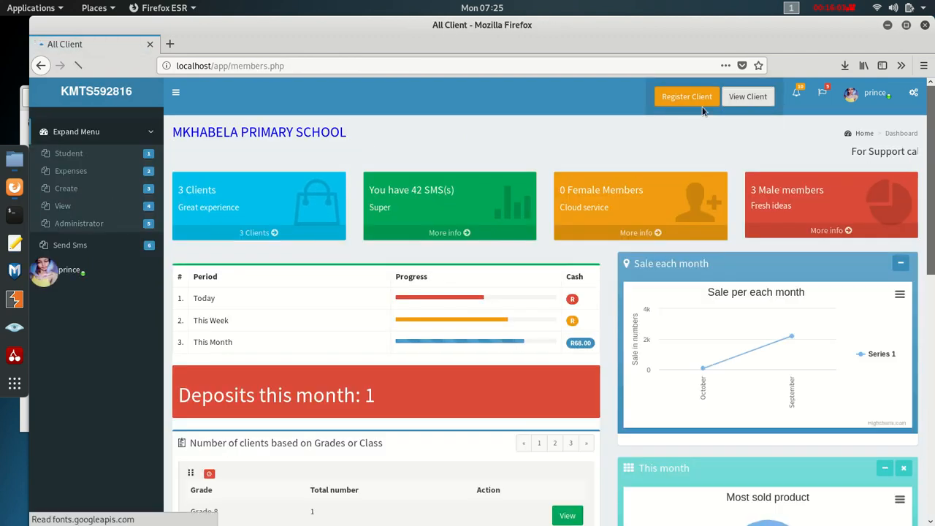
left_click(724, 349)
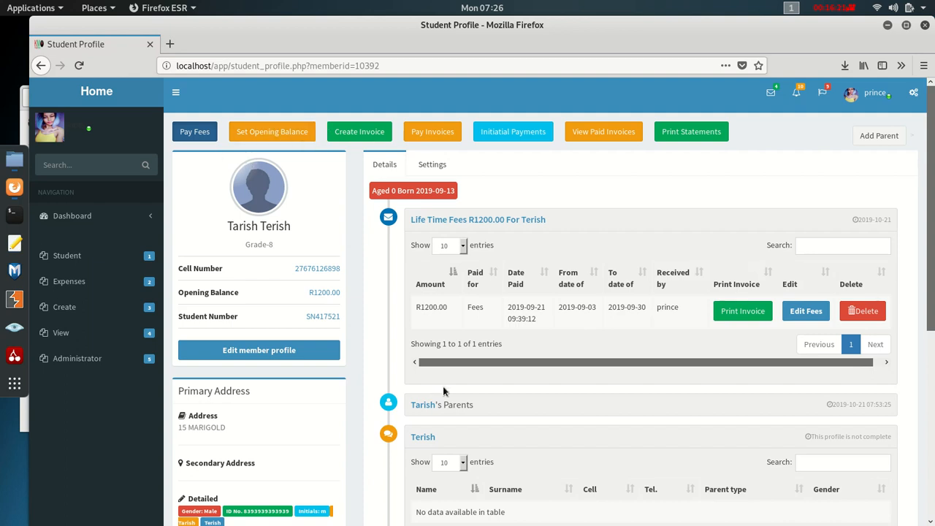
- Start a Uniform invoice for the student, then abandon it and return to the profile
left_click(377, 134)
left_click(280, 230)
left_click(276, 253)
left_click(267, 306)
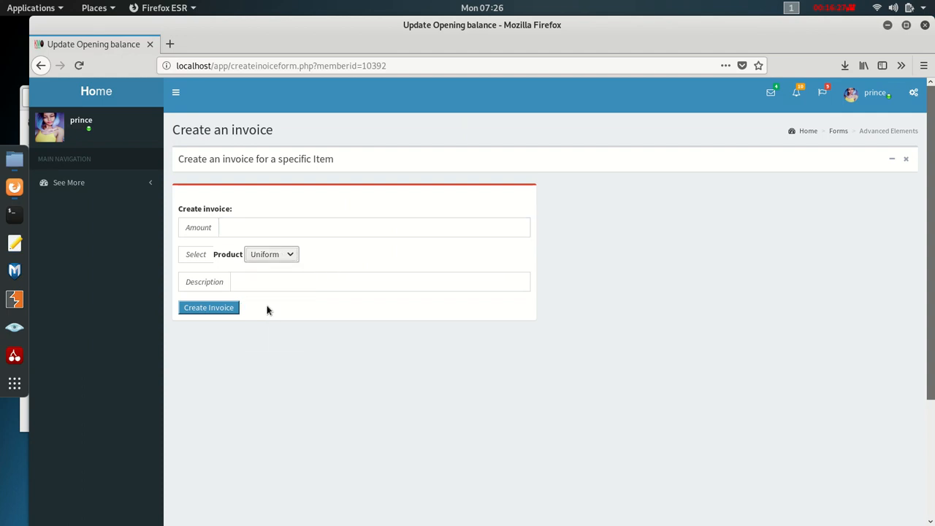
left_click(255, 229)
left_click(256, 281)
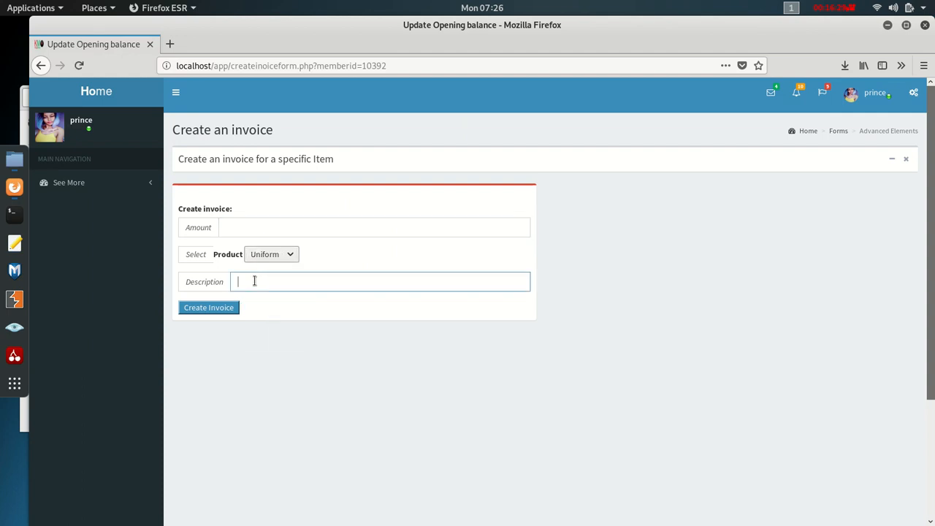
left_click(47, 66)
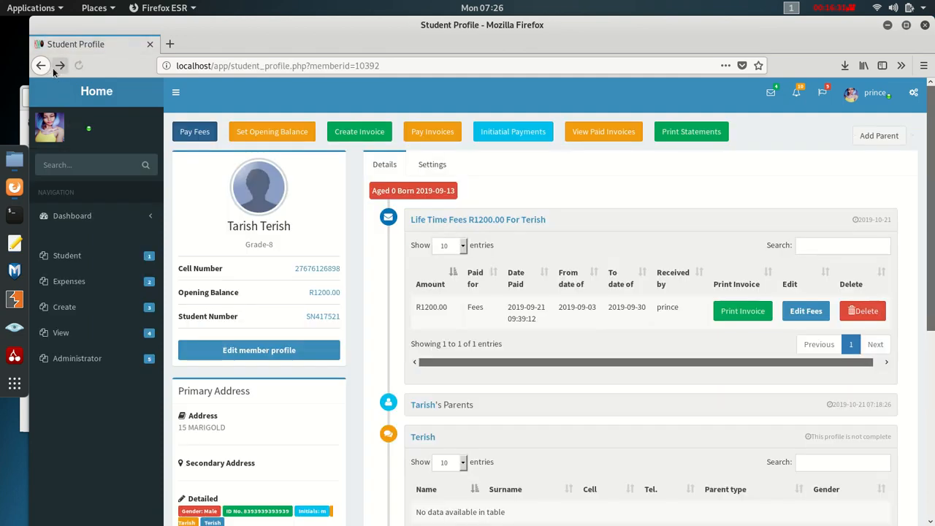
- Check the student's unpaid, outstanding and paid invoice lists, then go to Print Statements
left_click(440, 134)
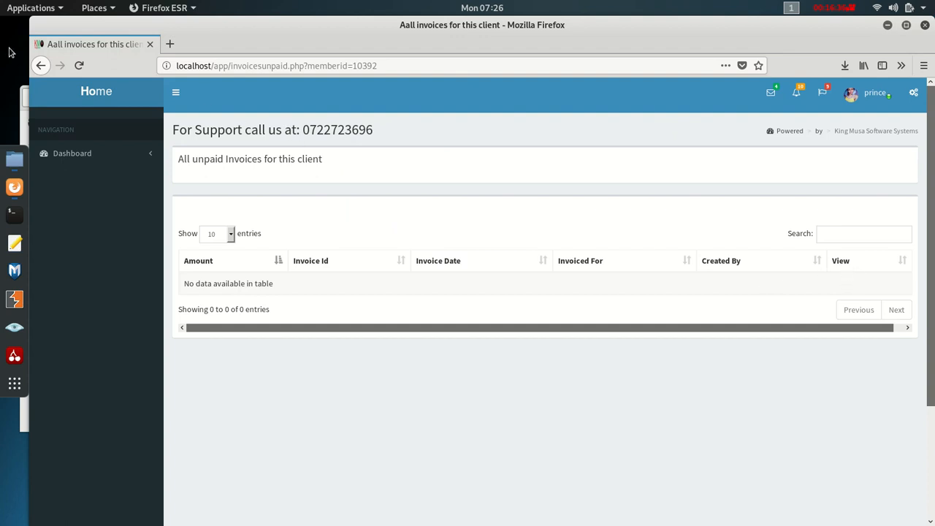
left_click(41, 65)
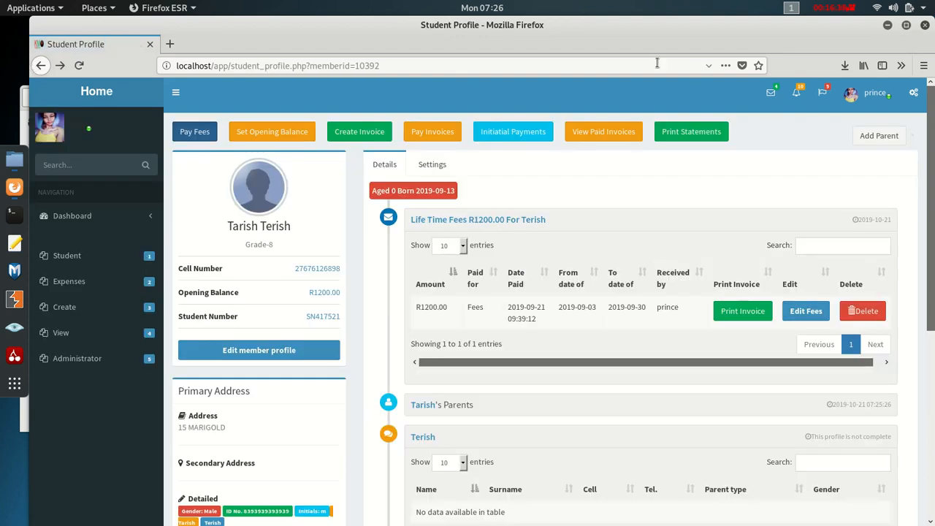
left_click(538, 136)
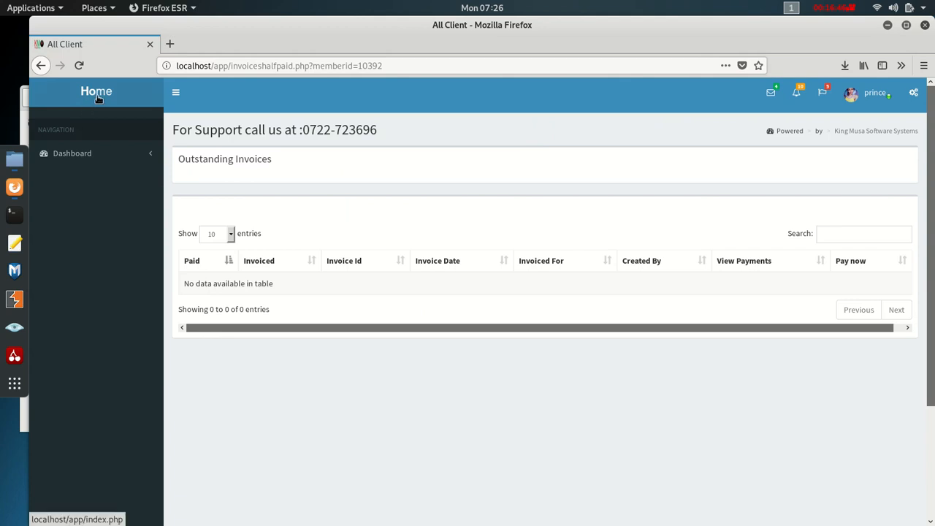
left_click(41, 65)
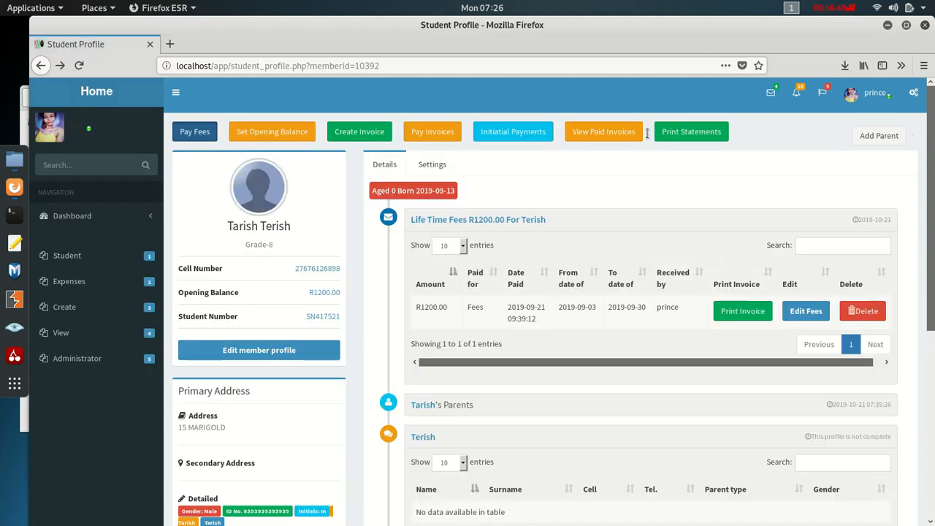
left_click(606, 132)
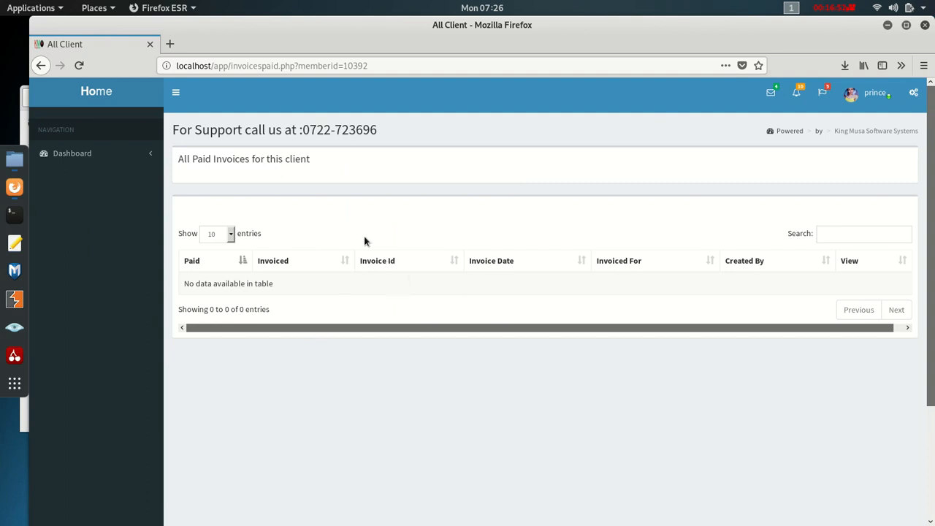
left_click(42, 66)
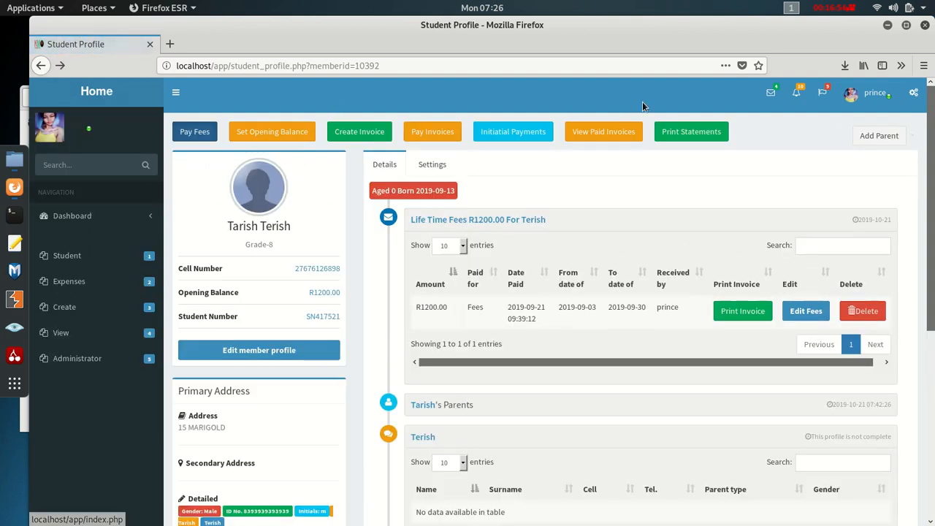
left_click(717, 132)
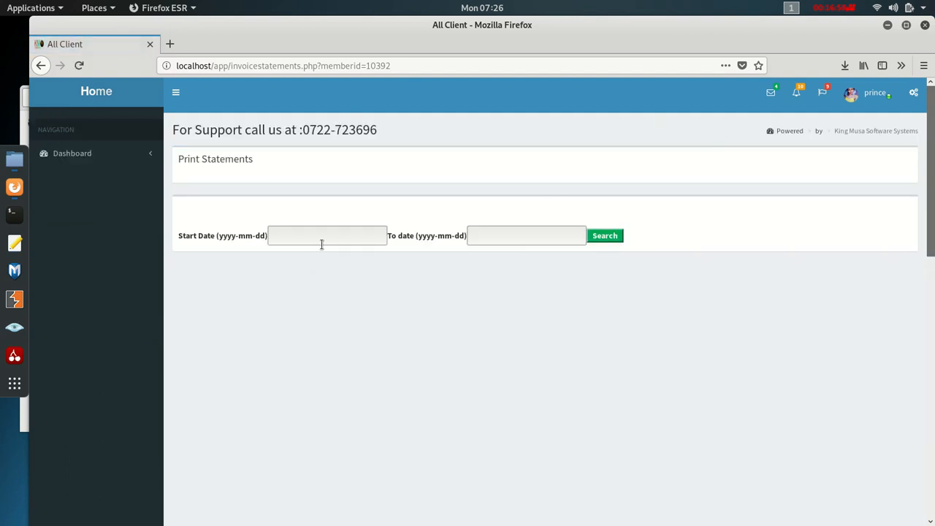
- Search statements from 2019-10-21 to 2019-10-31
left_click(322, 238)
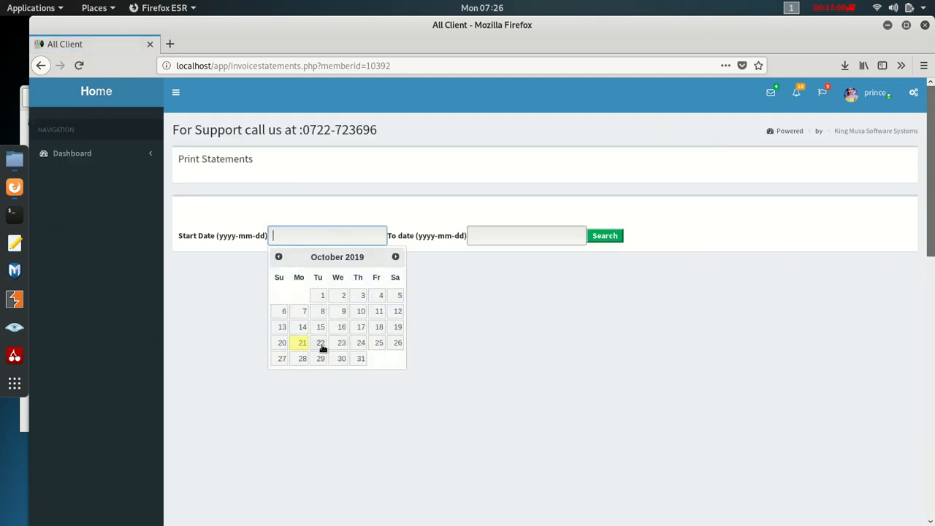
left_click(302, 343)
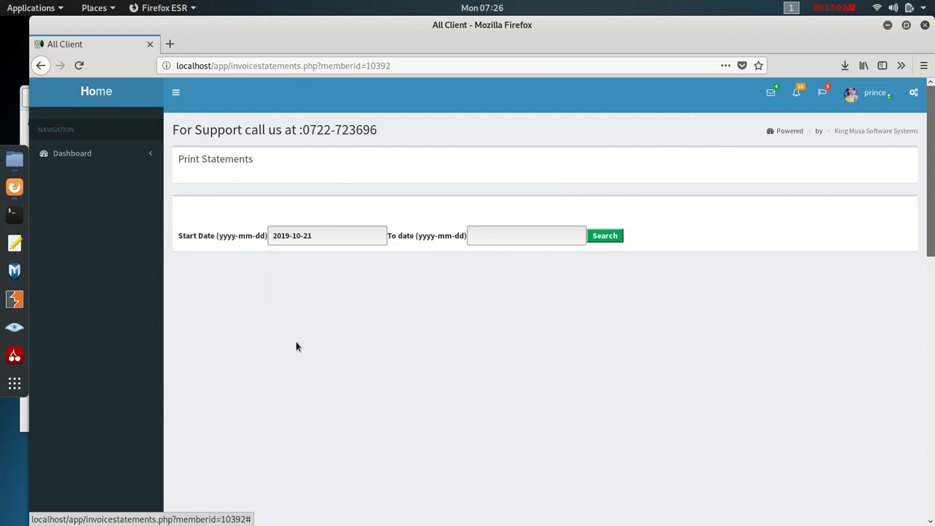
left_click(531, 235)
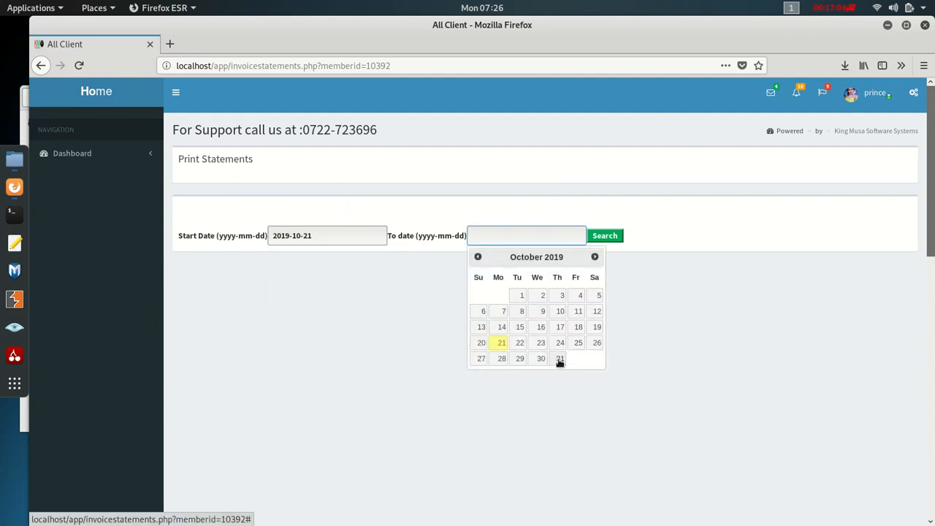
left_click(560, 358)
left_click(605, 235)
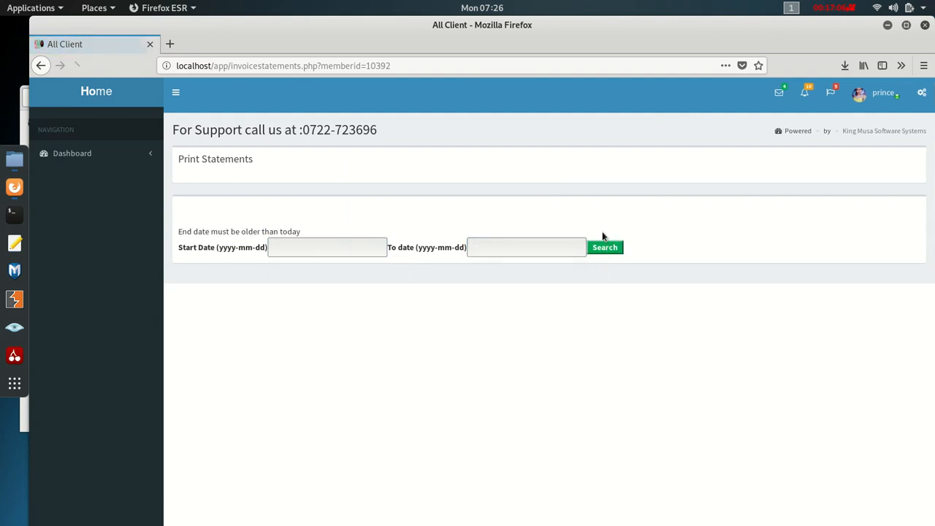
- Reload the statements page and set the start date back to 2018-03-01
left_click(260, 65)
key("Return")
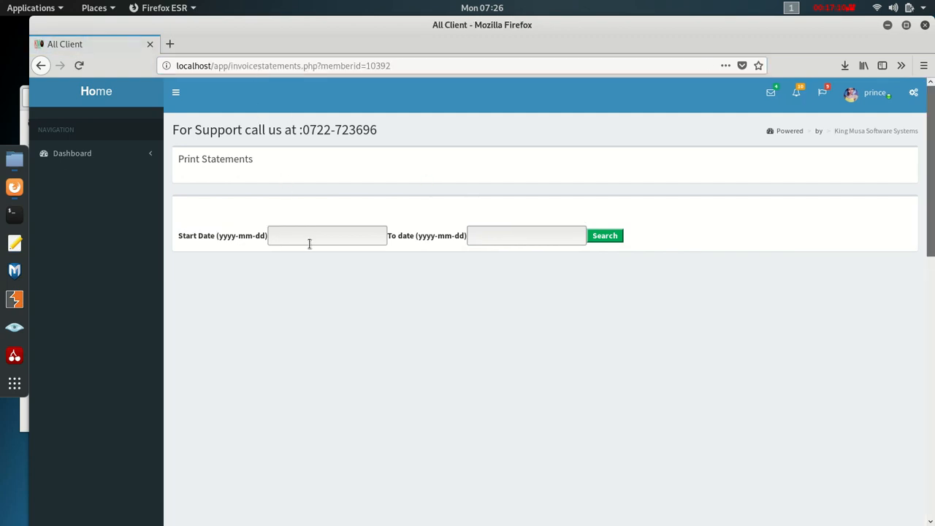
double_click(309, 242)
left_click(309, 241)
left_click(303, 225)
left_click(288, 236)
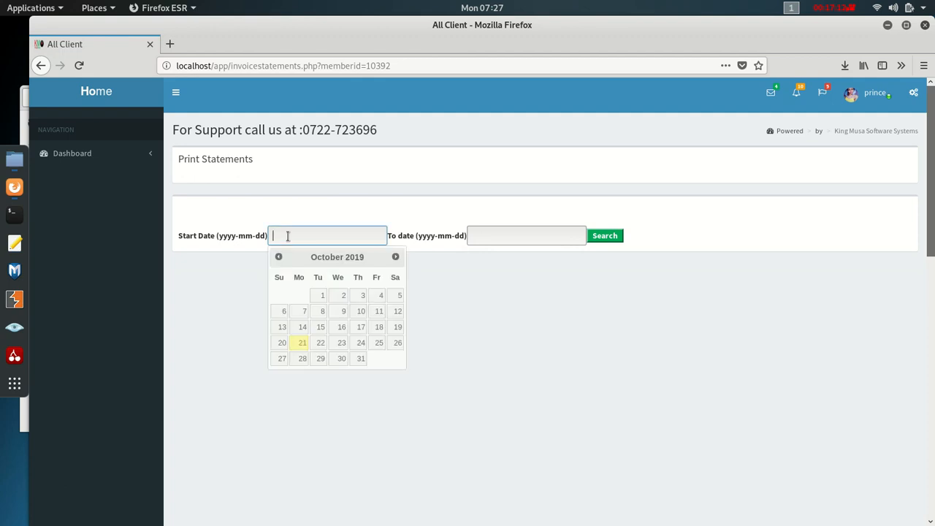
left_click(278, 257)
left_click(278, 258)
left_click(278, 258)
left_click(278, 257)
left_click(279, 257)
left_click(278, 257)
left_click(278, 257)
left_click(279, 258)
double_click(278, 257)
left_click(279, 257)
double_click(278, 257)
left_click(278, 257)
double_click(278, 257)
double_click(279, 257)
left_click(278, 257)
left_click(366, 298)
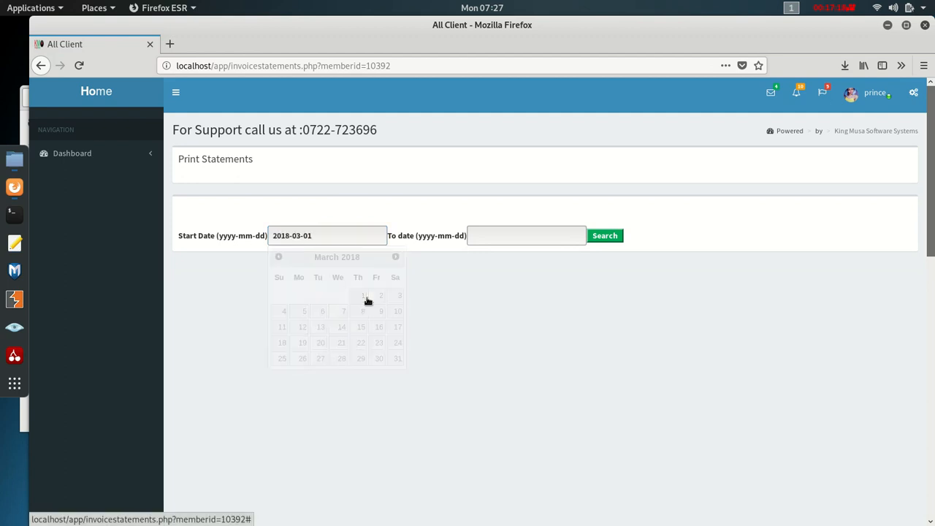
- Set the end date to 2019-10-14 and search, finding one R1200.00 fees payment
left_click(531, 234)
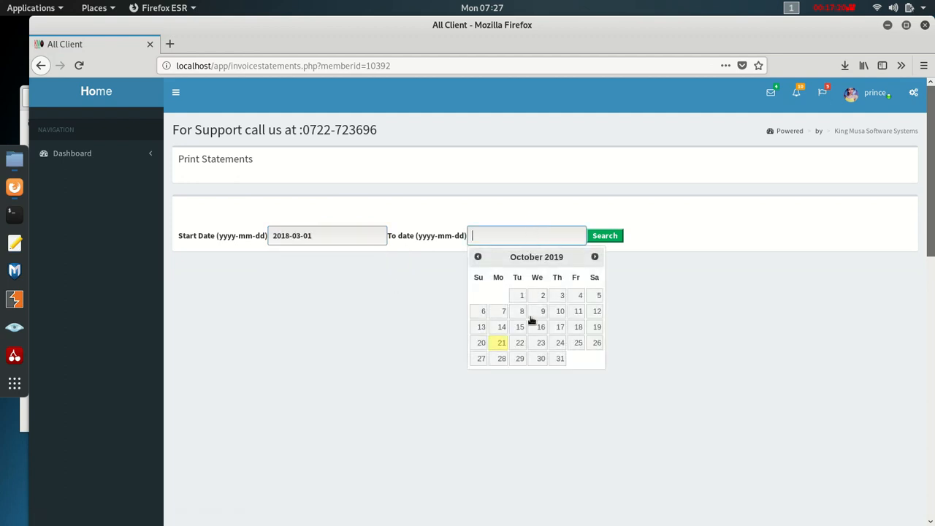
left_click(502, 328)
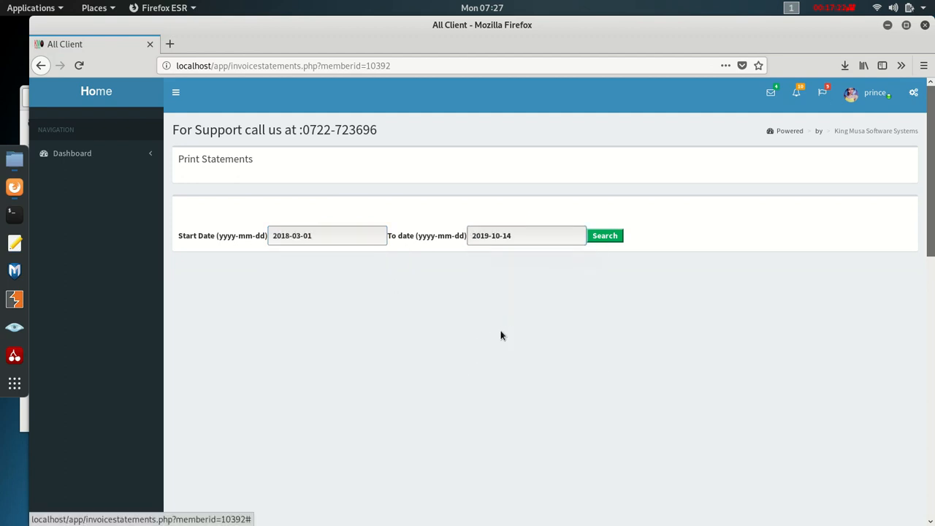
left_click(598, 234)
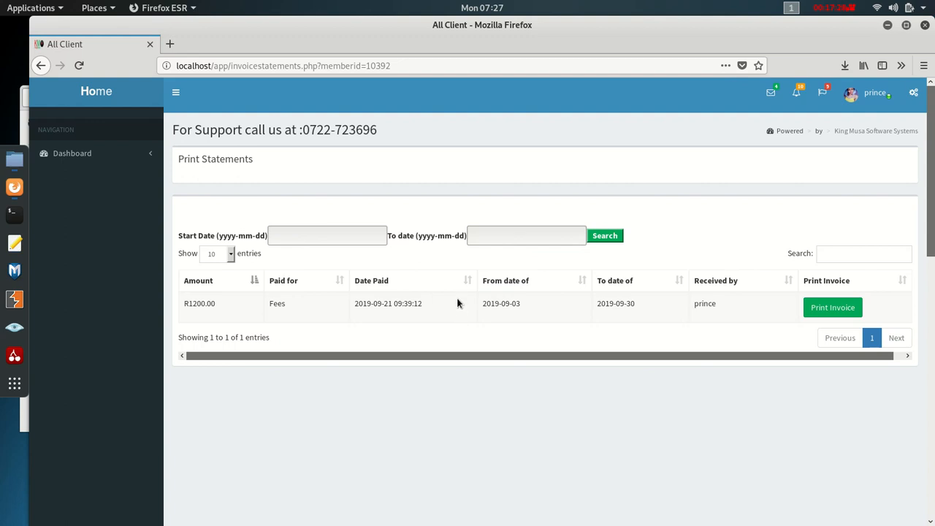
- Open the R1200.00 fees statement PDF, read through it, and go back
left_click(831, 310)
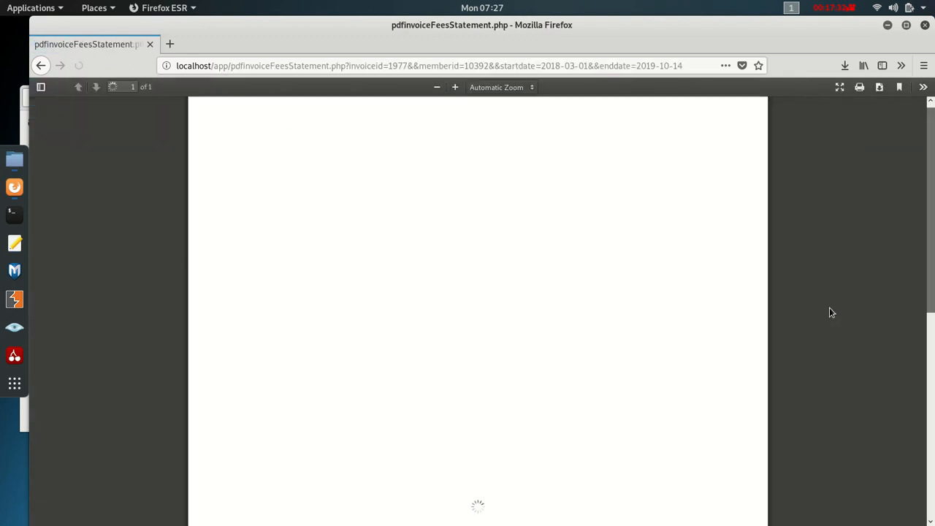
scroll(385, 263, "down", 3)
scroll(409, 285, "up", 3)
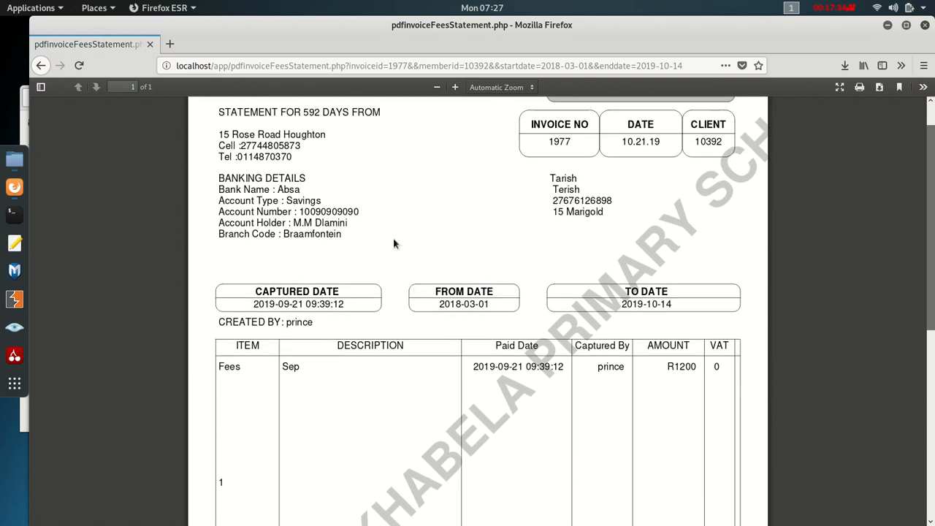
scroll(380, 332, "down", 5)
scroll(400, 325, "up", 2)
scroll(400, 322, "up", 3)
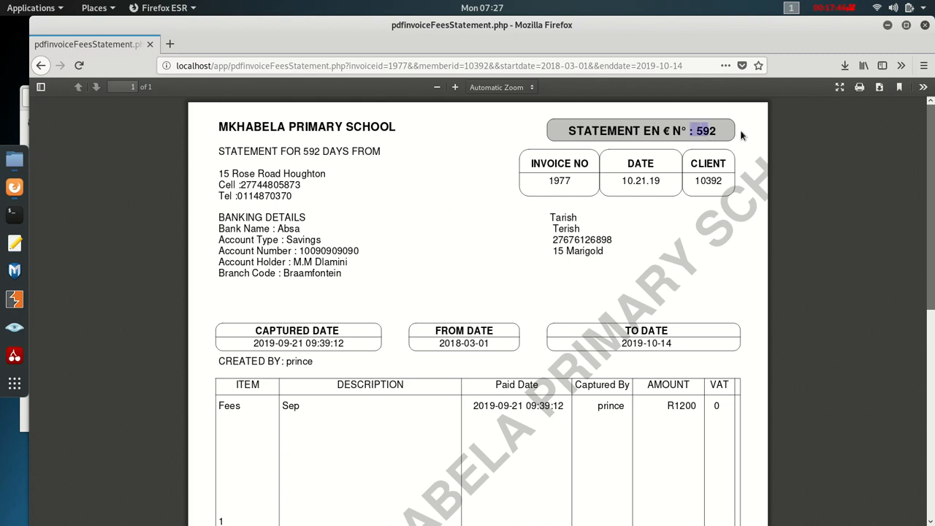
scroll(626, 260, "down", 6)
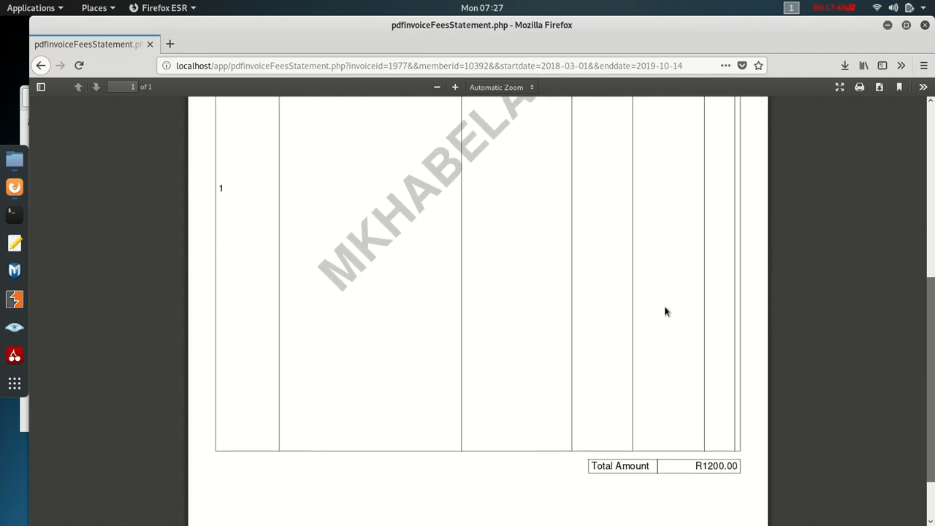
scroll(265, 282, "up", 3)
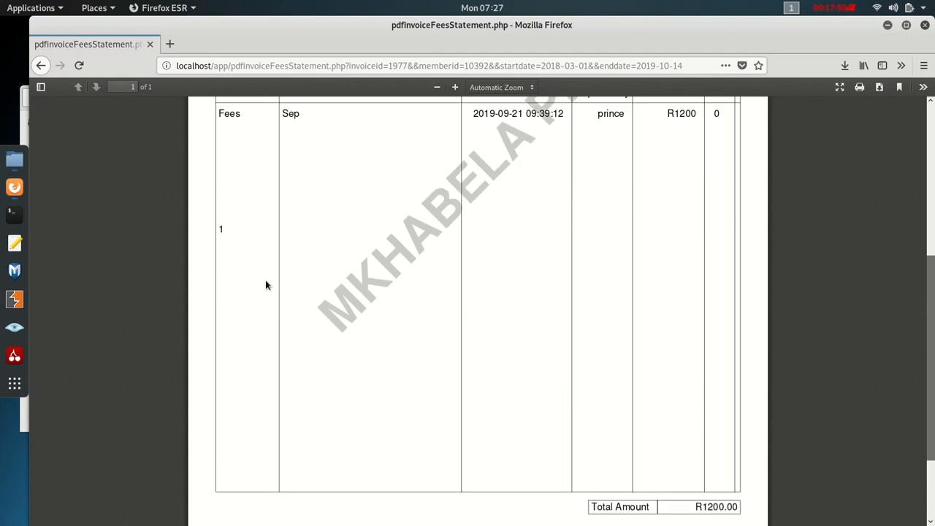
left_click(41, 66)
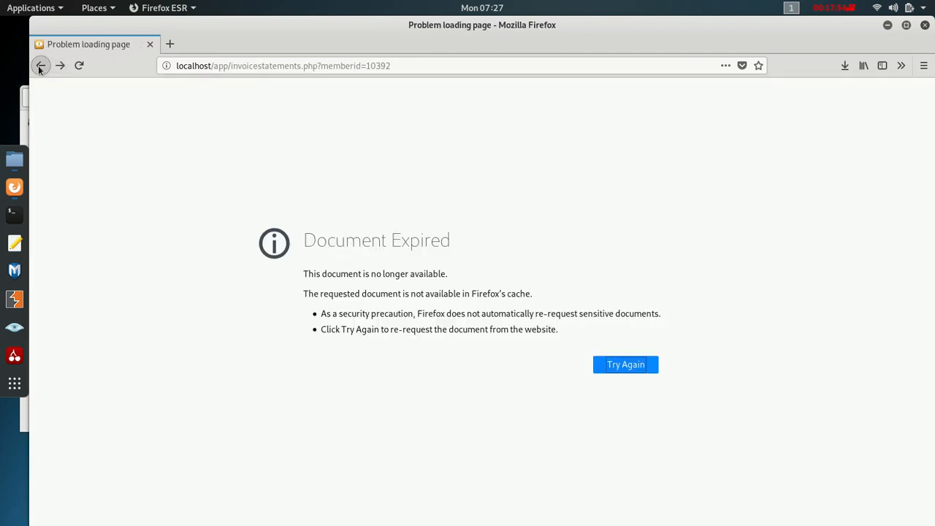
- Go home, open the first Grade7 student's profile from All Members, and view the R68.00 invoice PDF
left_click(40, 65)
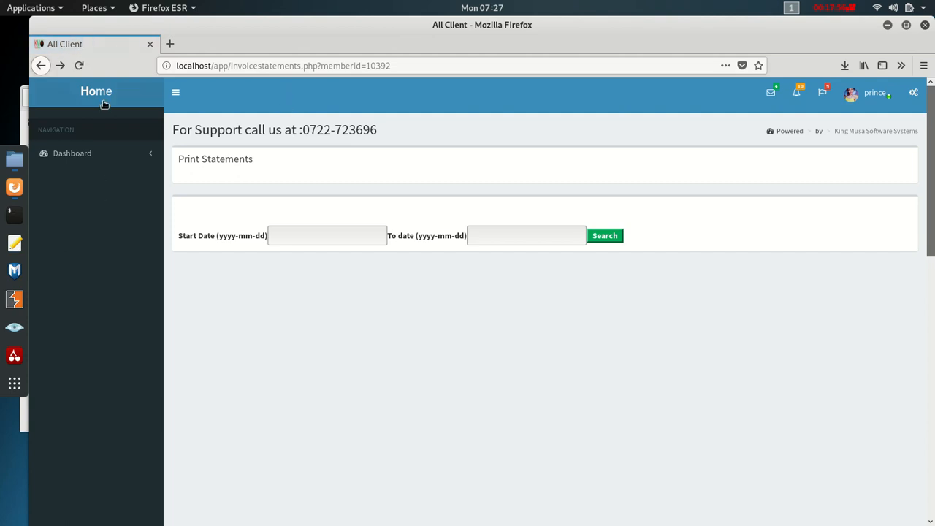
left_click(104, 105)
left_click(746, 97)
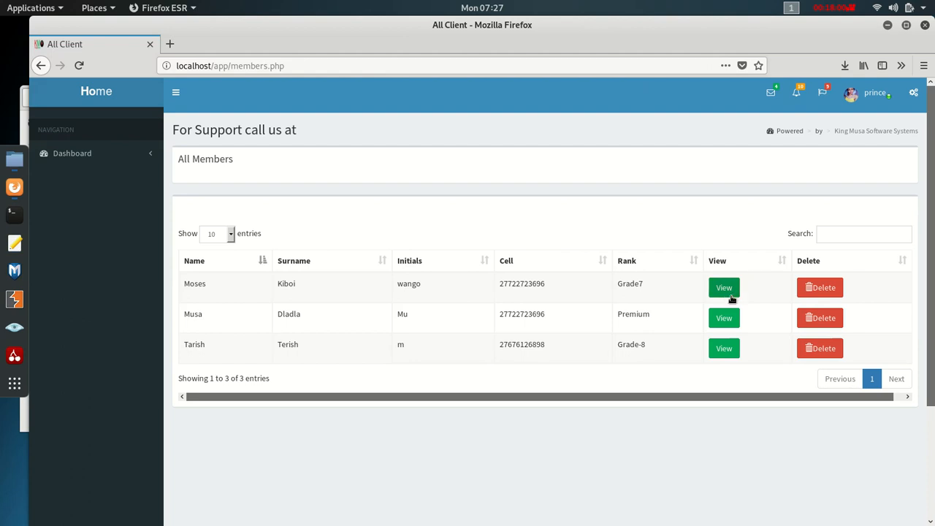
left_click(724, 288)
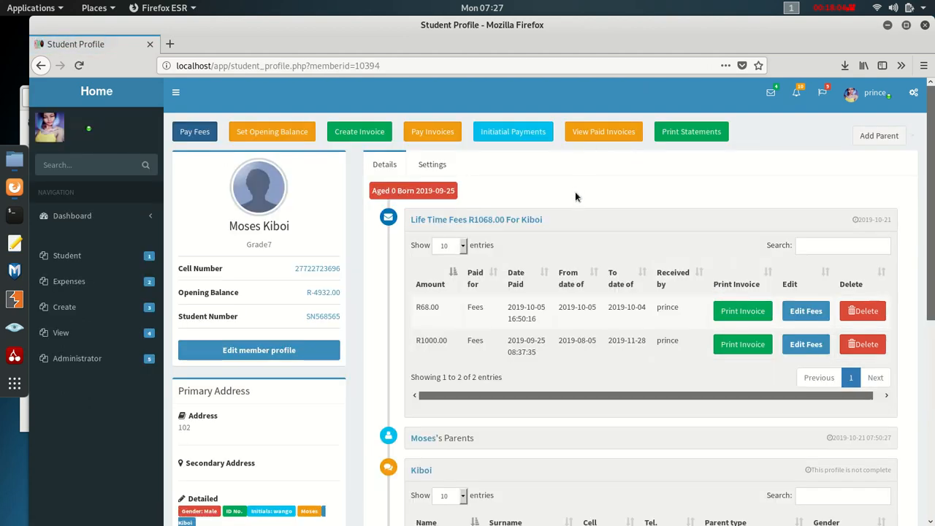
left_click(740, 307)
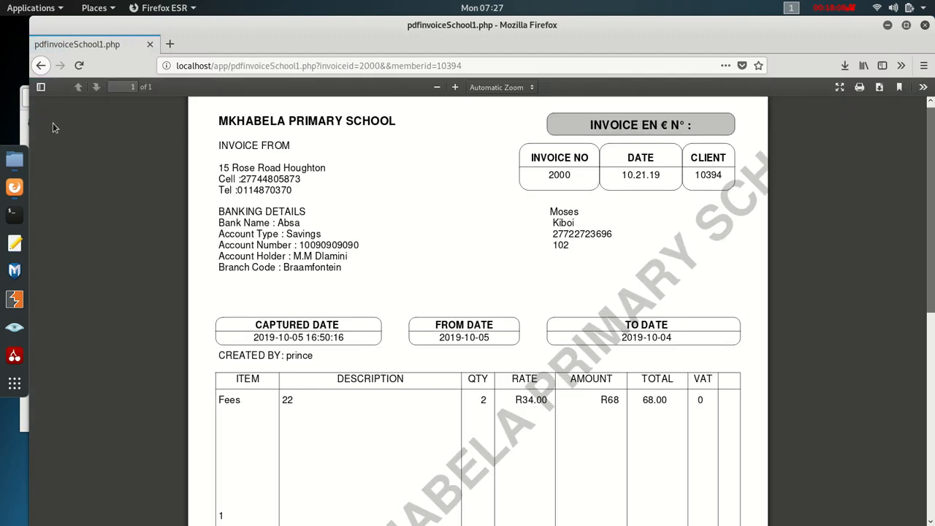
- Leave the R68.00 invoice, look over the blank Register Guardian form, and return to the profile
left_click(41, 65)
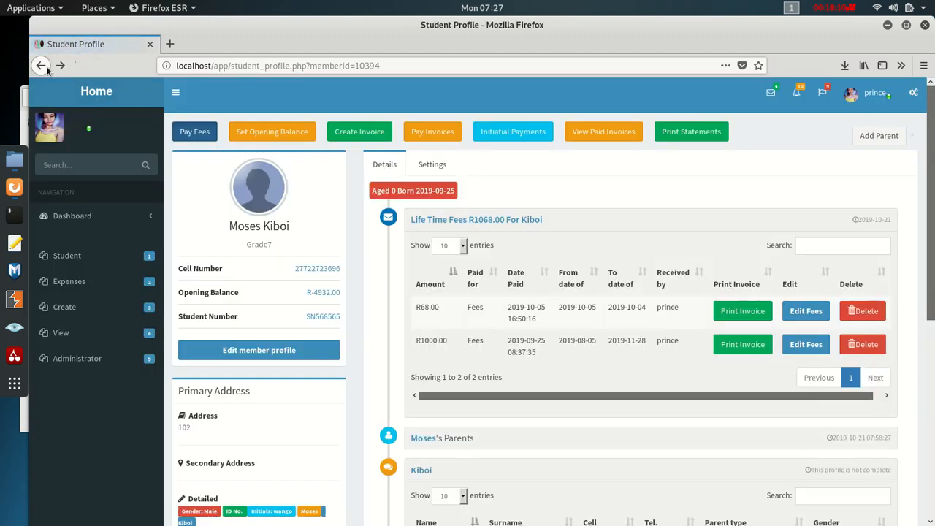
scroll(288, 298, "down", 3)
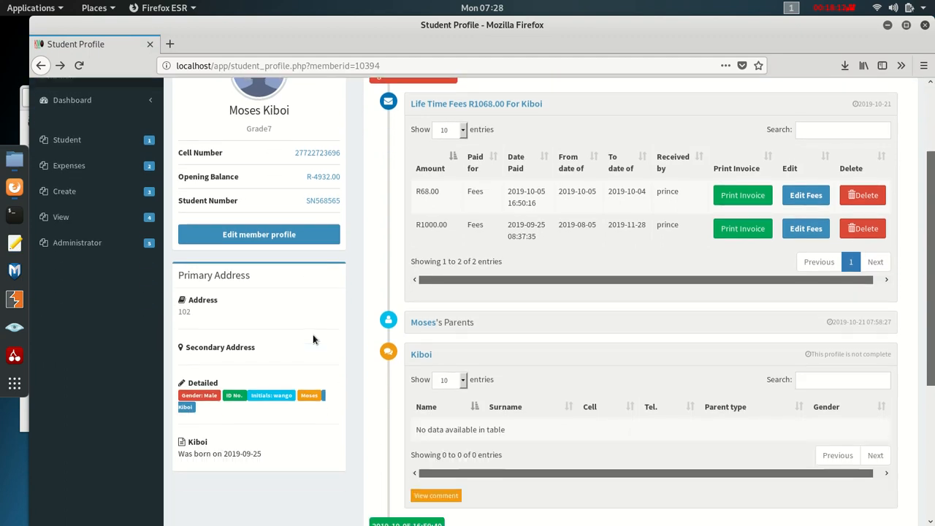
scroll(584, 356, "up", 3)
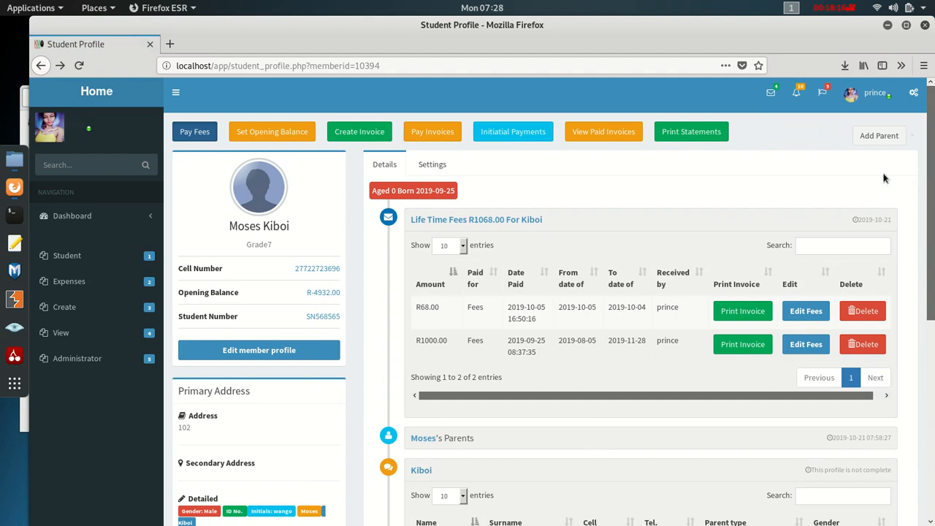
left_click(876, 136)
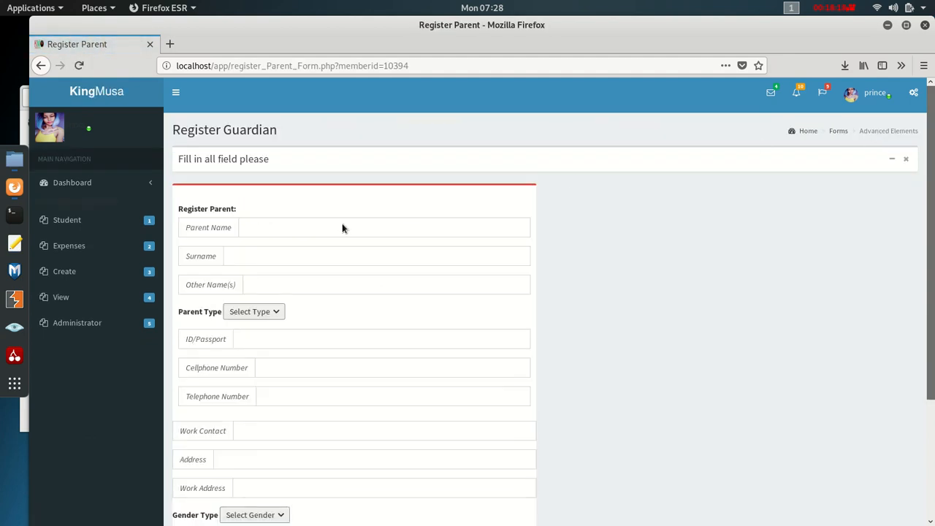
scroll(246, 246, "down", 3)
scroll(260, 252, "up", 3)
left_click(40, 65)
- Review the Grade7 student's profile and open it for editing
scroll(555, 211, "down", 5)
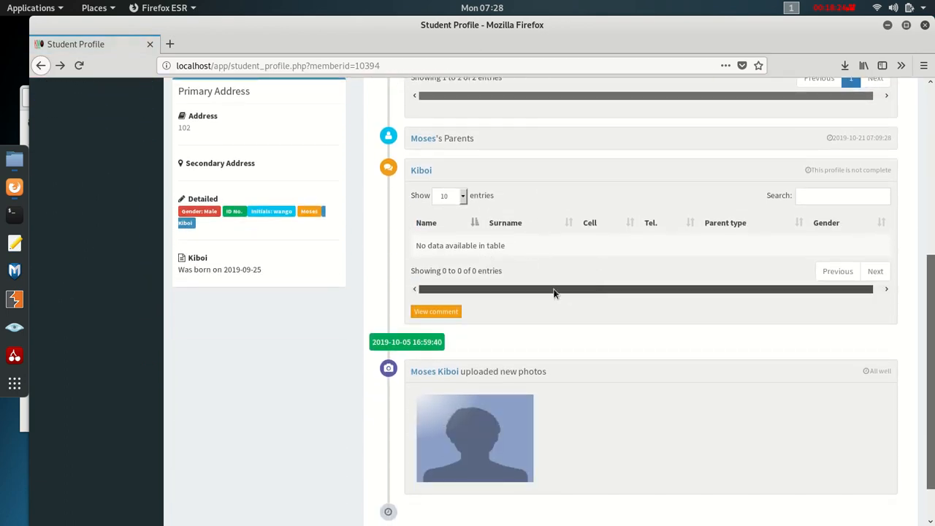
scroll(614, 252, "up", 5)
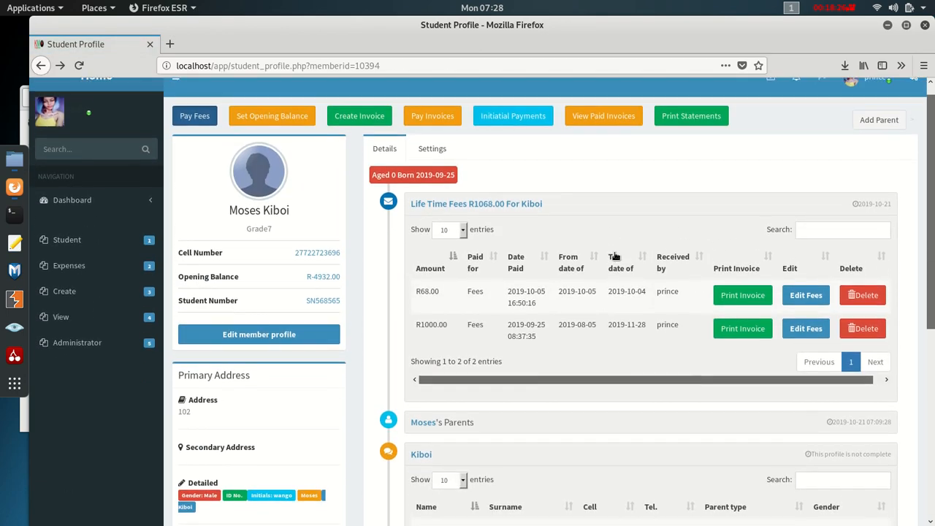
scroll(700, 355, "down", 3)
scroll(697, 307, "down", 1)
scroll(701, 299, "up", 5)
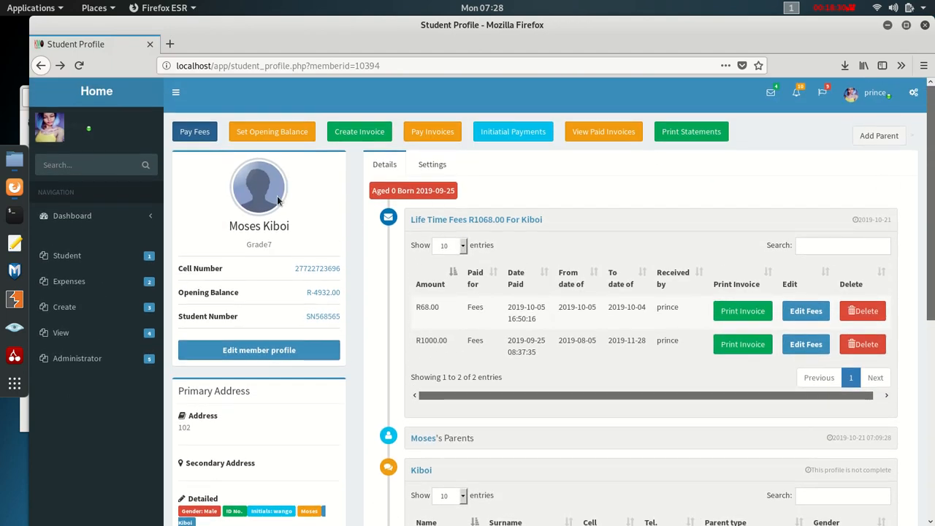
scroll(314, 351, "down", 5)
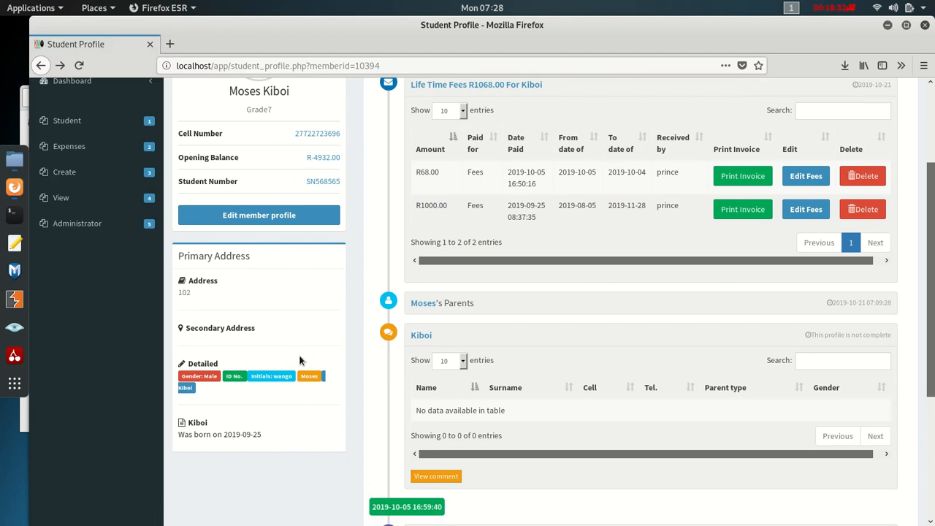
scroll(312, 332, "up", 2)
left_click(281, 179)
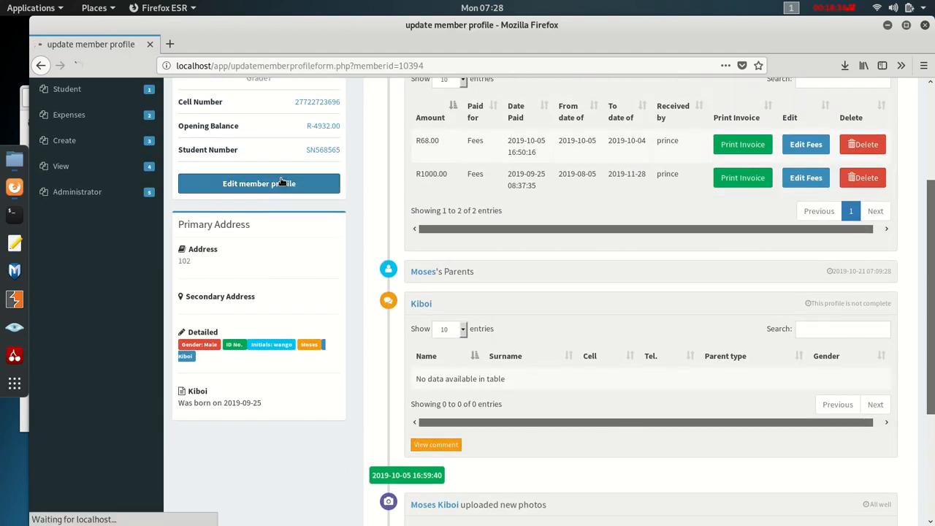
- Correct the last digits of the student's cell number, update the profile, and return to the dashboard
scroll(280, 340, "down", 2)
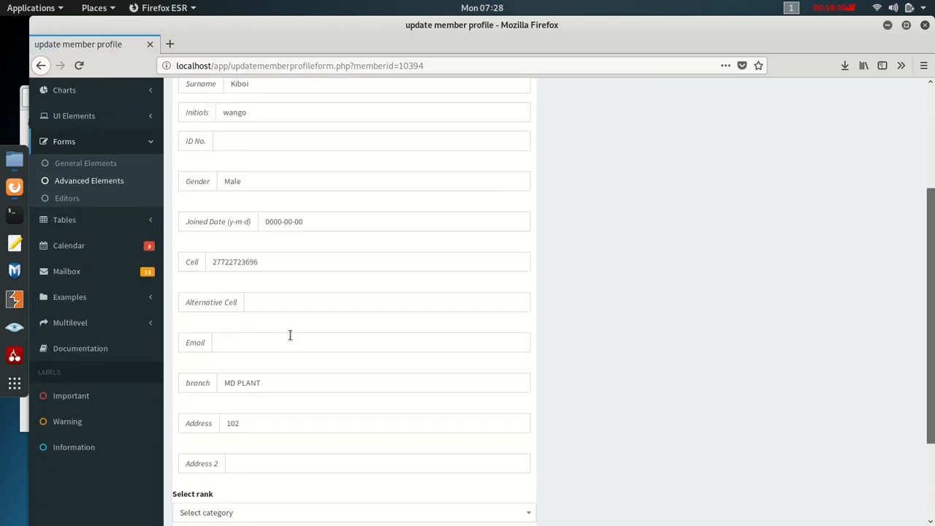
left_click(267, 258)
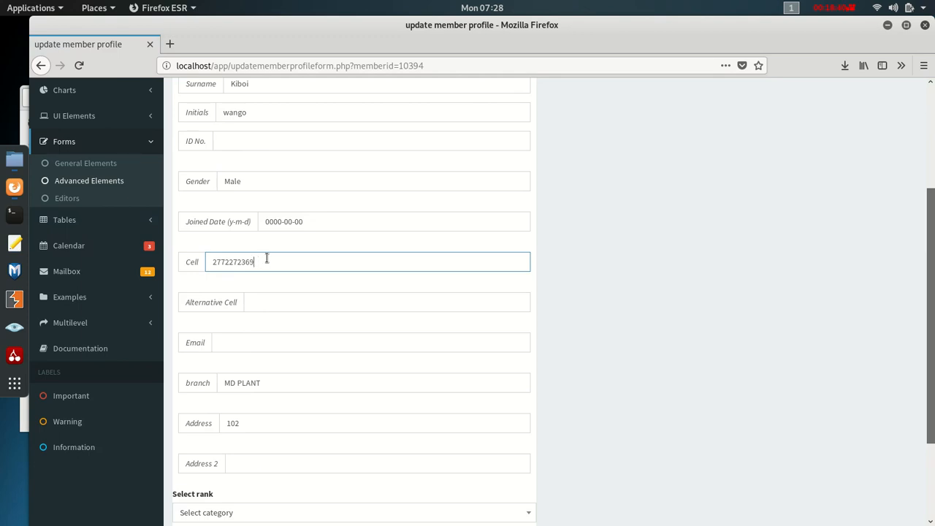
key("BackSpace")
key("BackSpace")
key("BackSpace")
key("BackSpace")
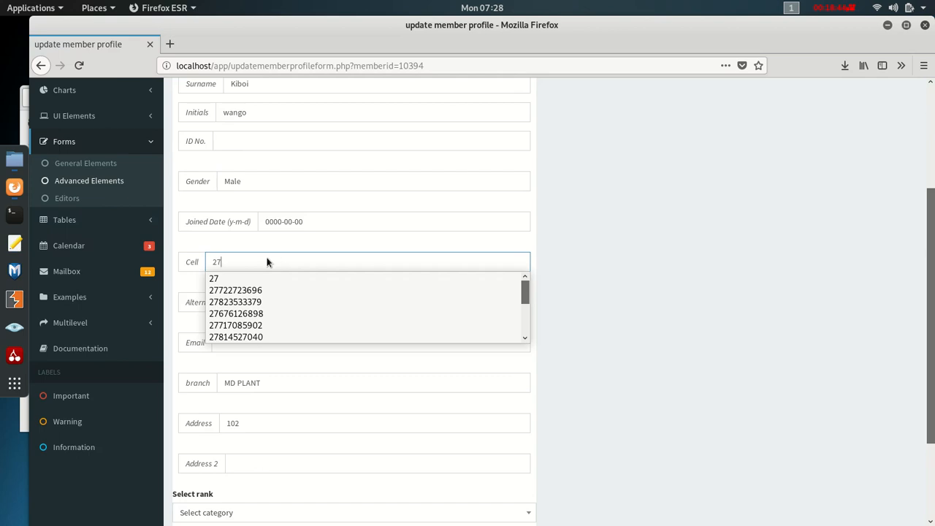
left_click(238, 260)
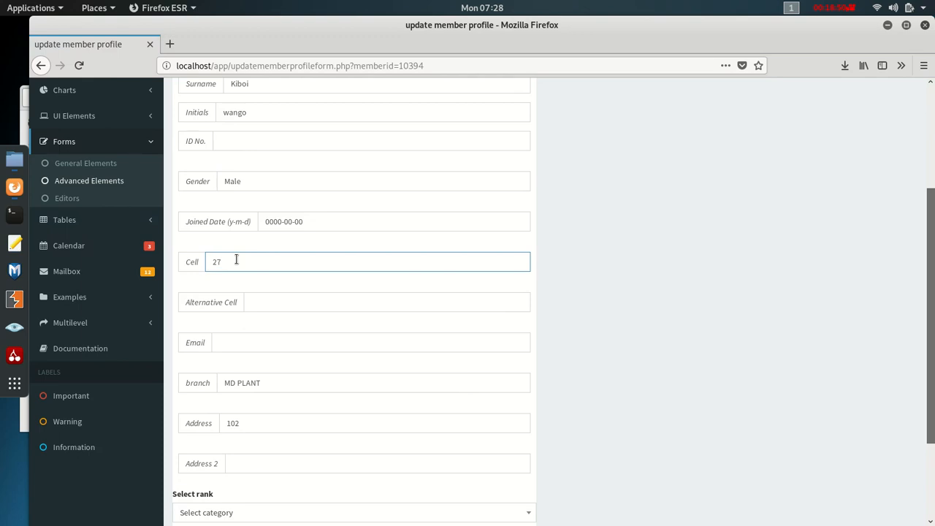
type("0")
key("BackSpace")
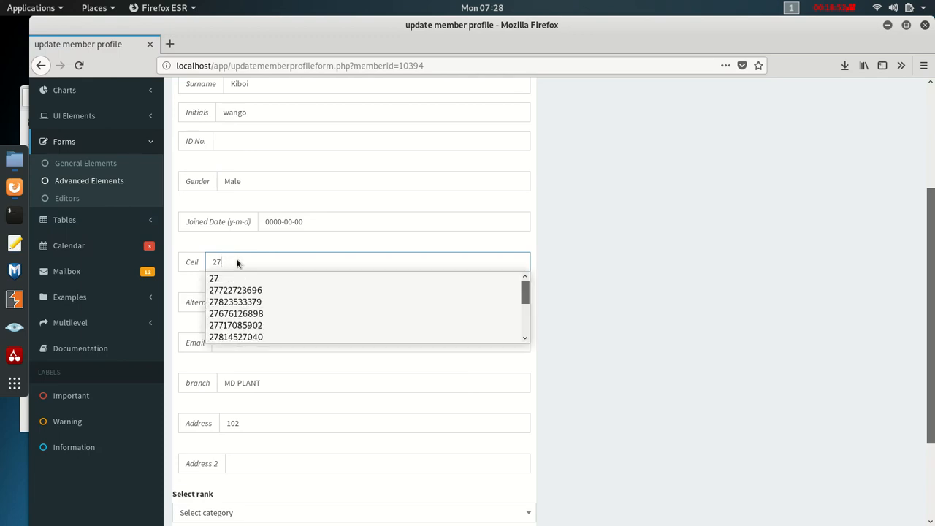
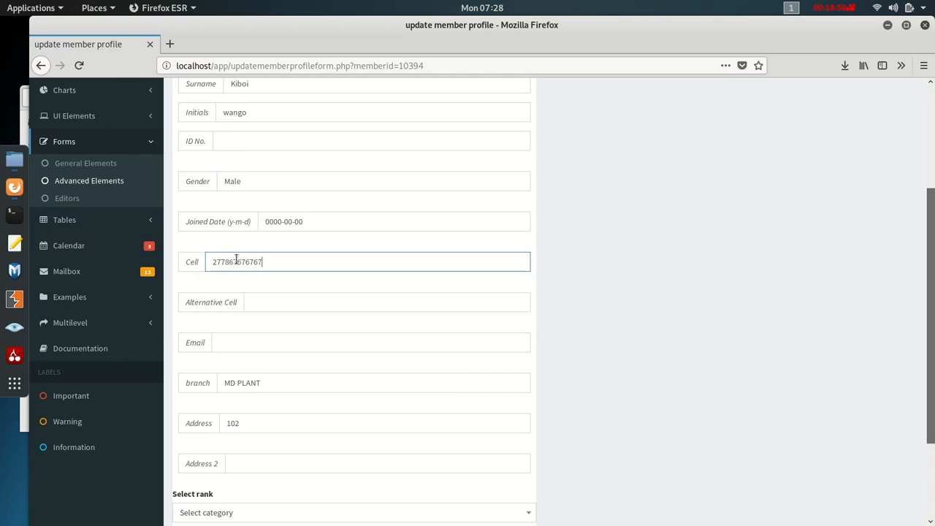
scroll(320, 306, "down", 3)
left_click(191, 457)
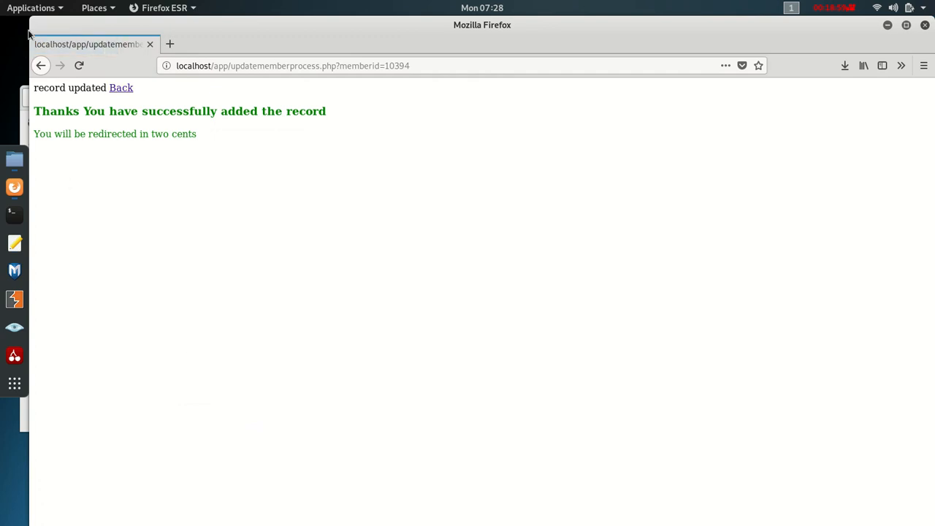
left_click(122, 89)
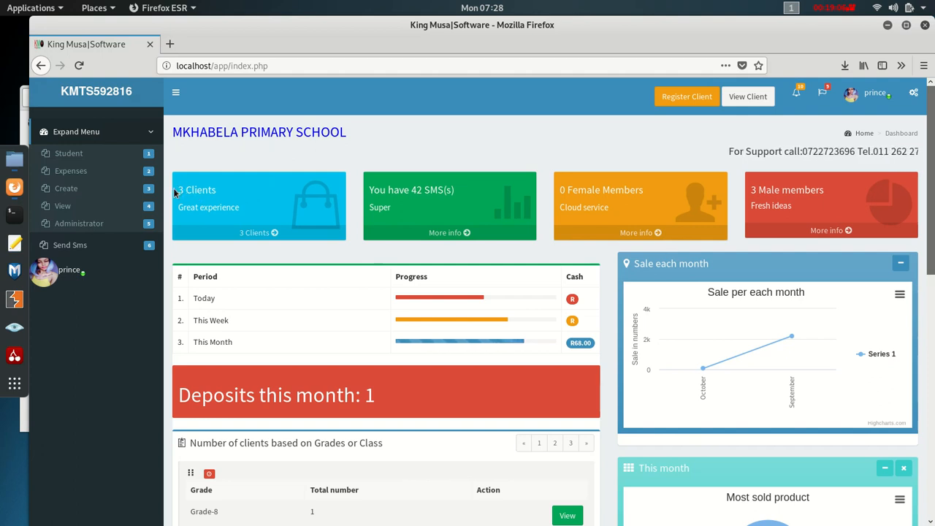
left_click_drag(181, 189, 234, 191)
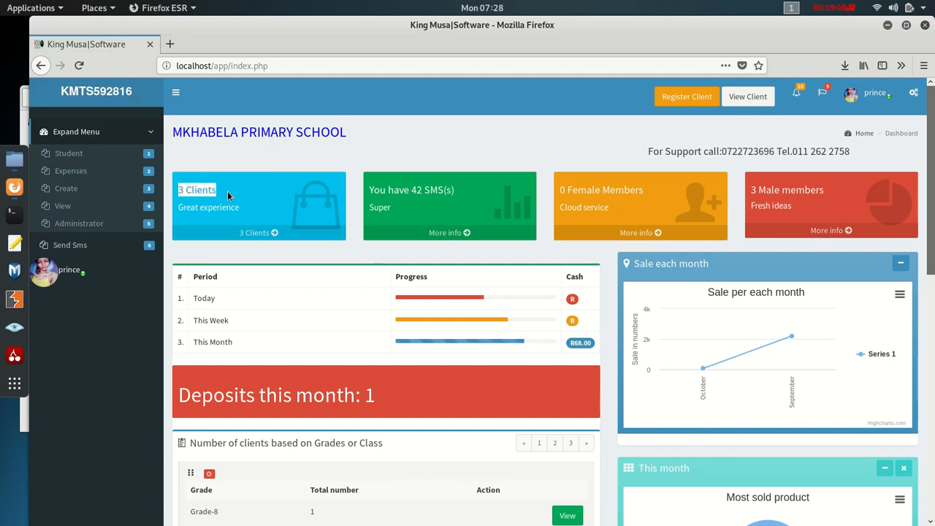
left_click(376, 190)
left_click_drag(375, 190, 501, 201)
left_click_drag(578, 190, 560, 190)
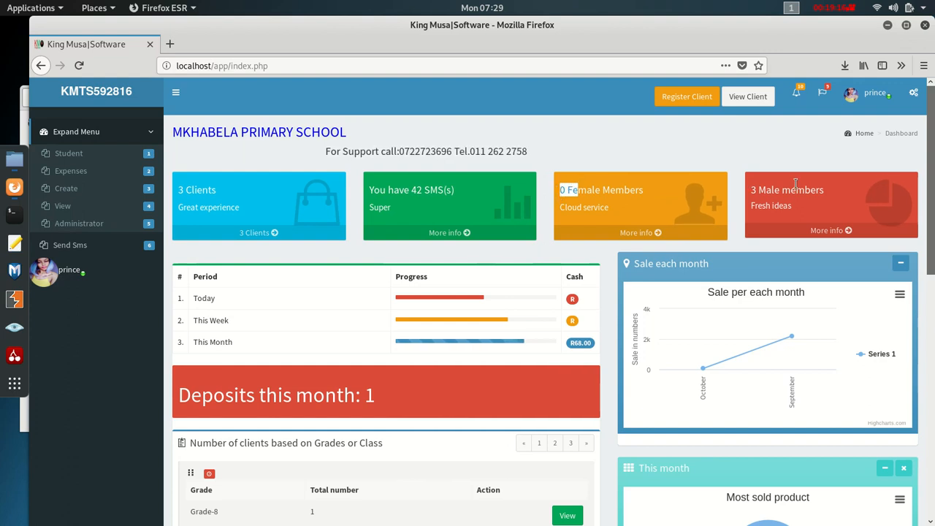
left_click_drag(767, 190, 736, 192)
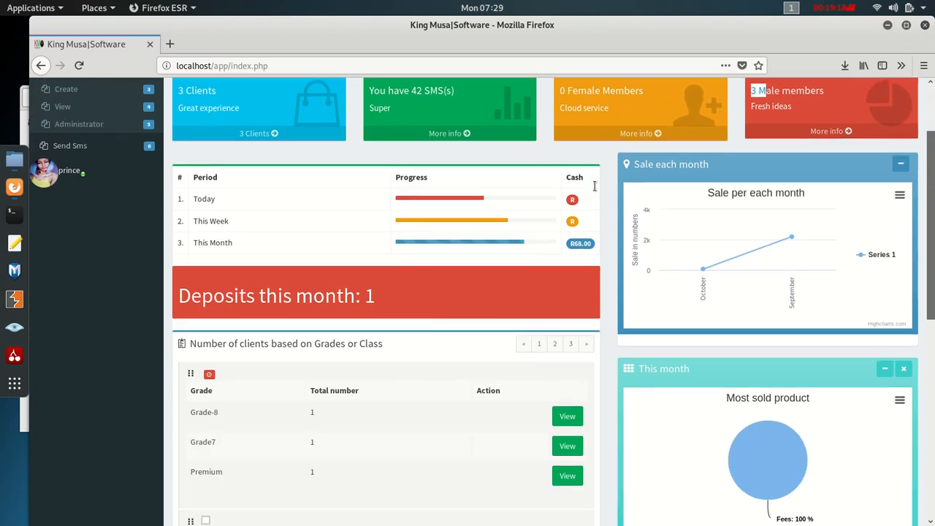
scroll(760, 307, "down", 3)
mouse_move(707, 281)
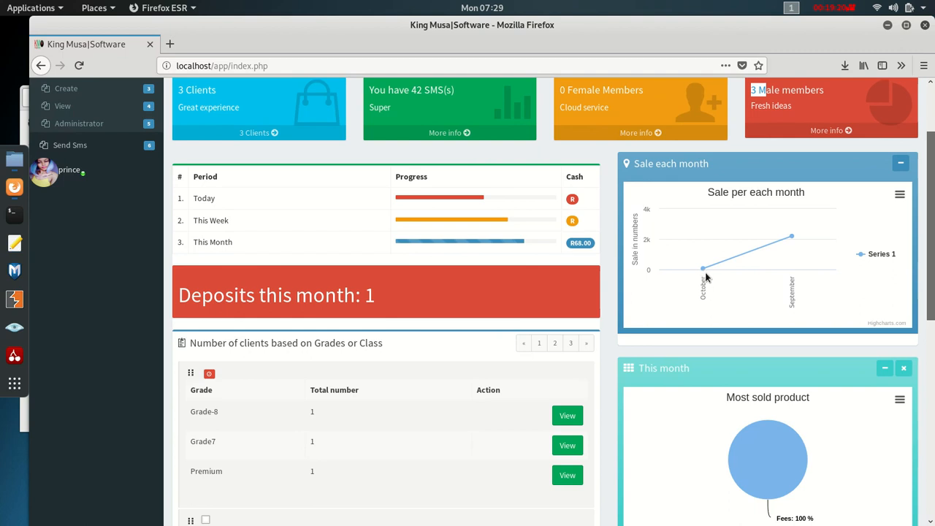
mouse_move(790, 241)
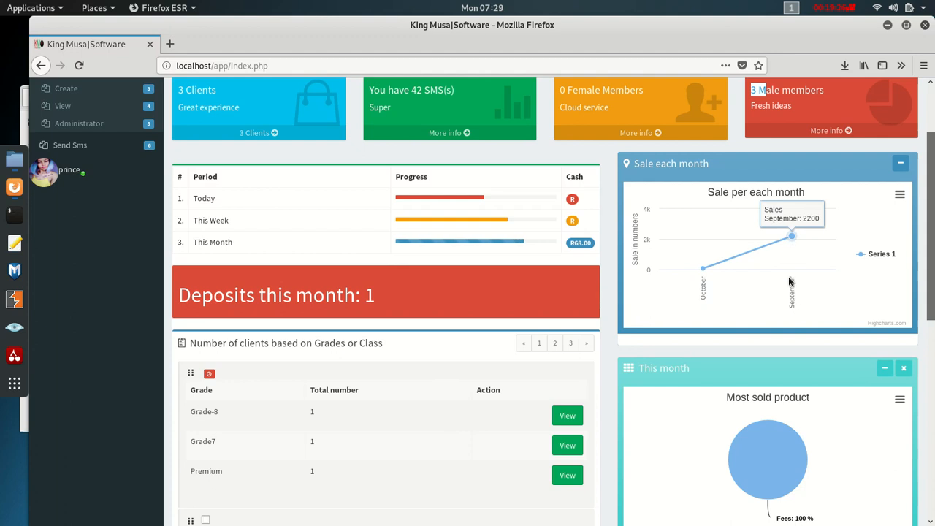
scroll(789, 281, "down", 6)
mouse_move(788, 289)
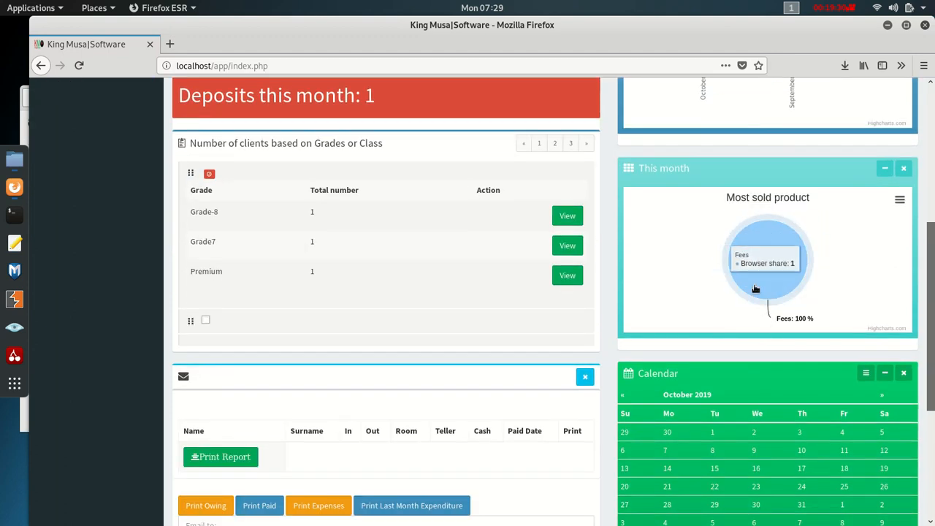
scroll(549, 340, "up", 2)
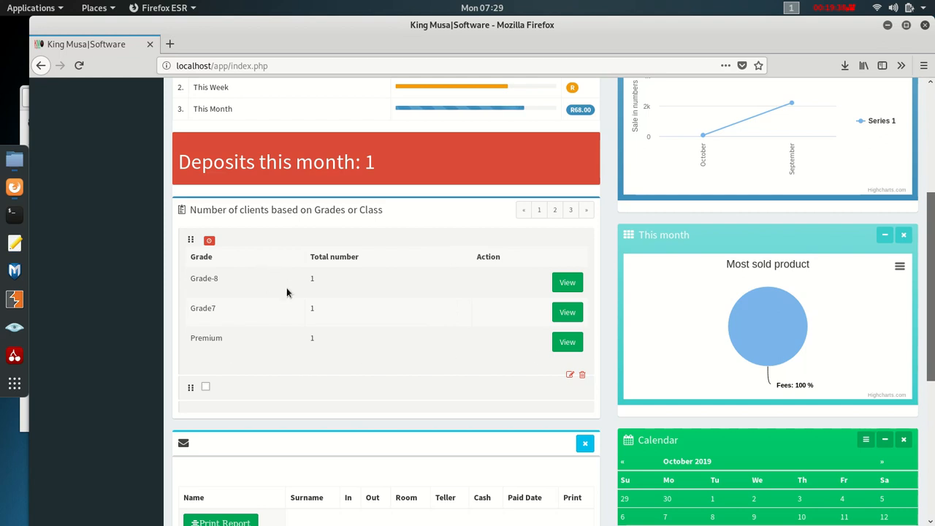
scroll(426, 319, "up", 6)
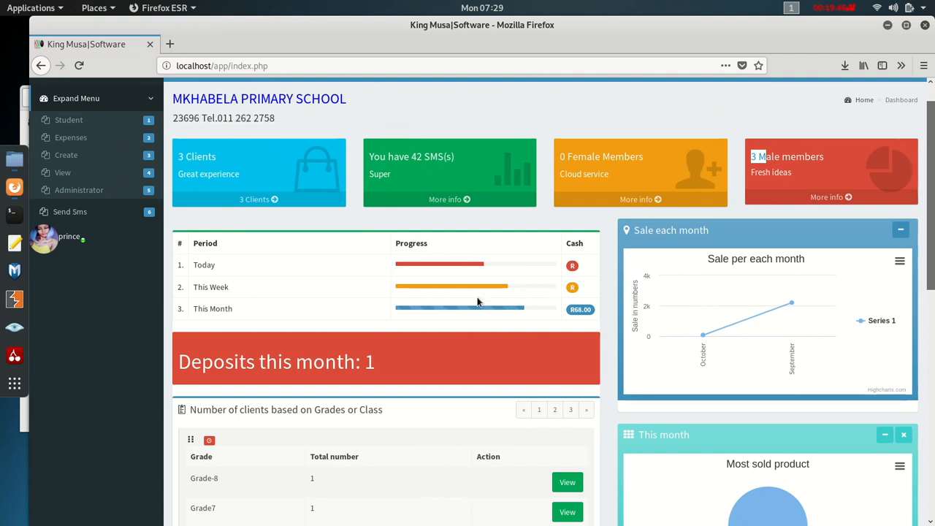
double_click(575, 309)
scroll(359, 313, "down", 10)
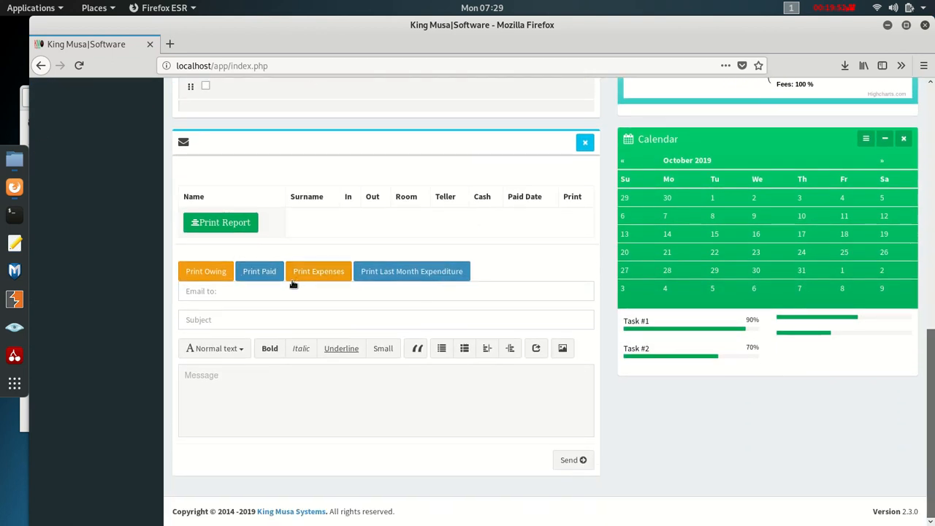
- View the last-month expenditure PDF and the expenses PDF, returning to the dashboard each time
left_click(429, 272)
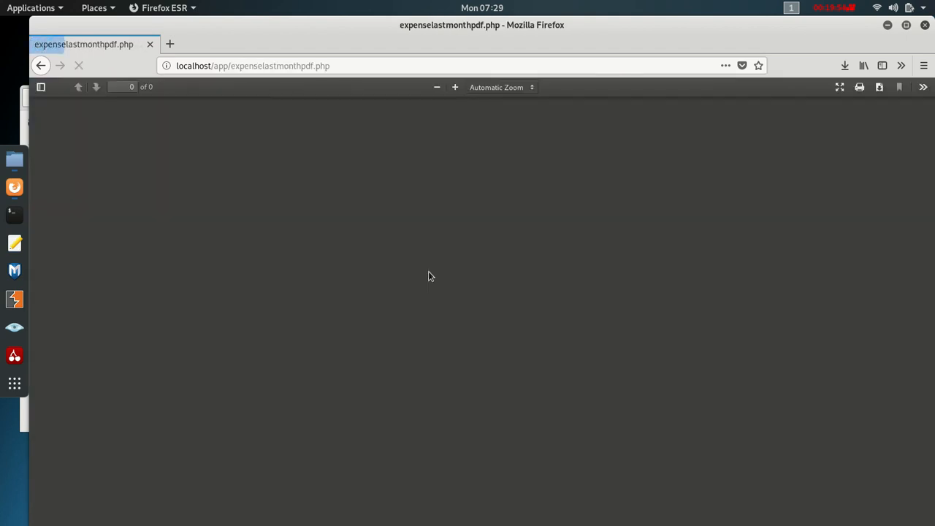
left_click(40, 67)
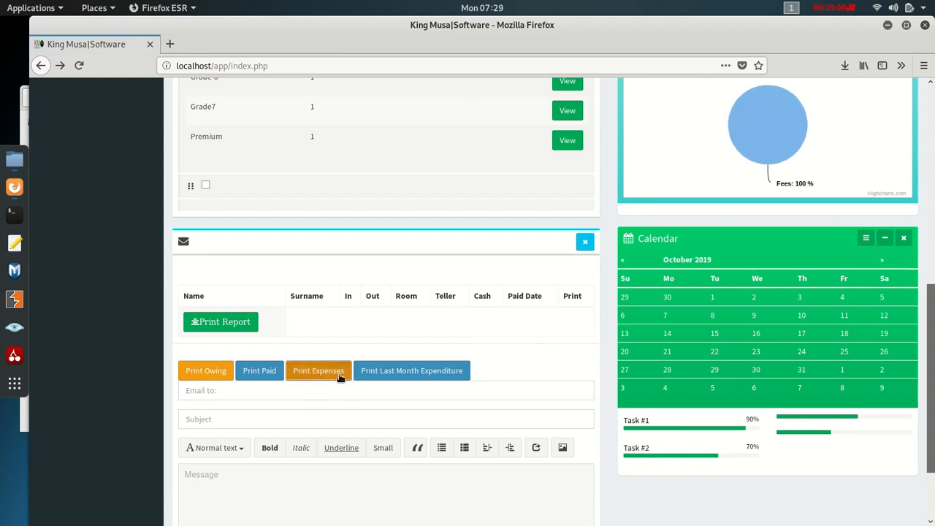
left_click(338, 374)
scroll(380, 307, "down", 5)
scroll(379, 313, "up", 5)
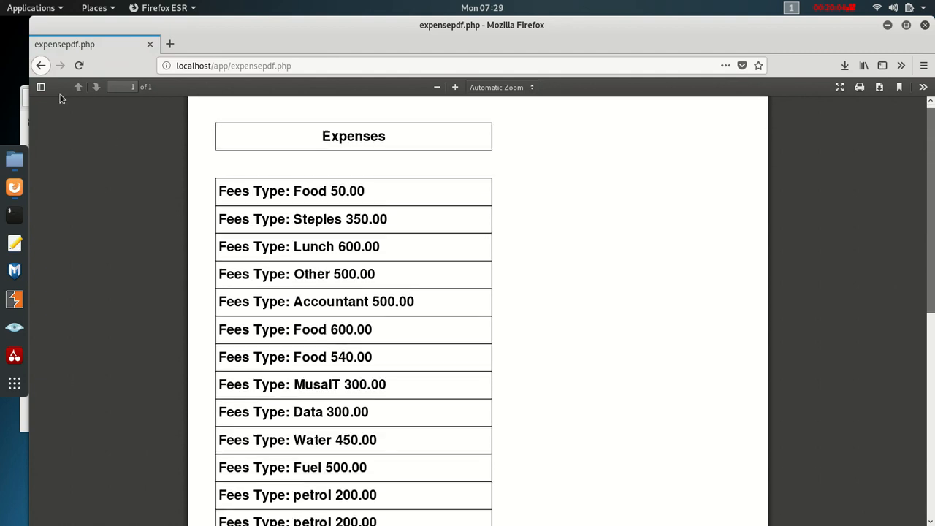
scroll(62, 98, "down", 1)
left_click(40, 66)
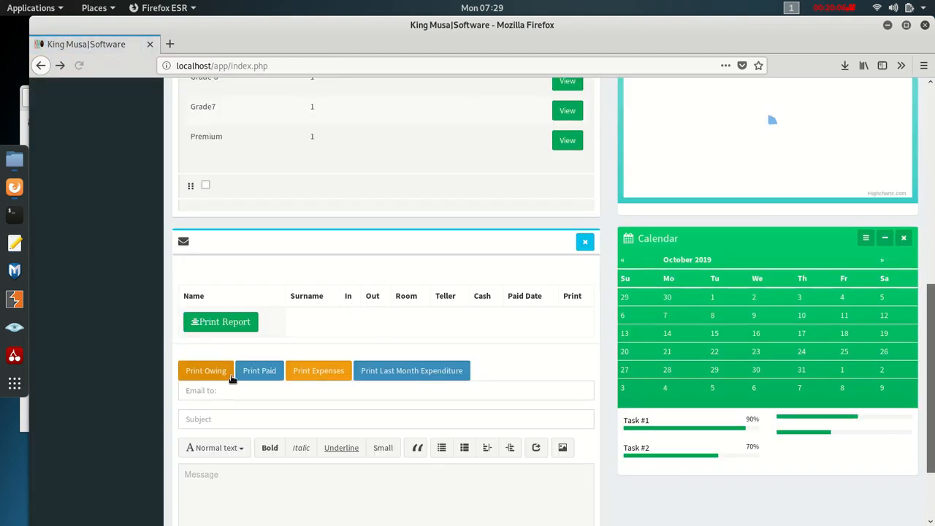
- View the owing and paid people lists as PDFs, returning to the dashboard after each
left_click(203, 335)
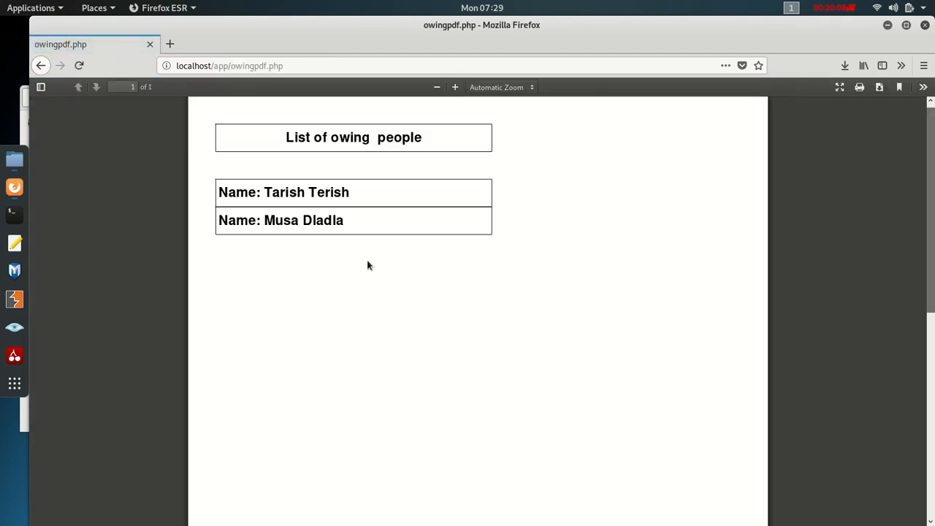
right_click(39, 67)
left_click(39, 68)
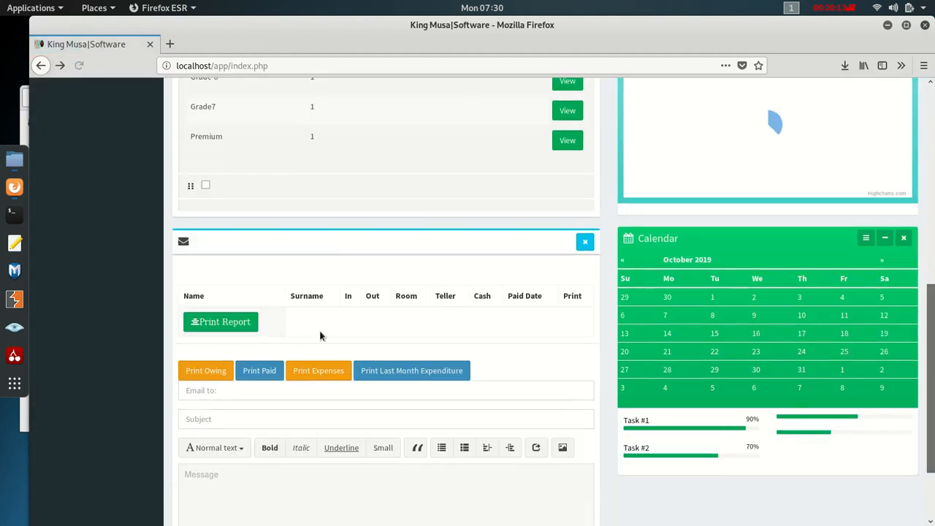
left_click(260, 371)
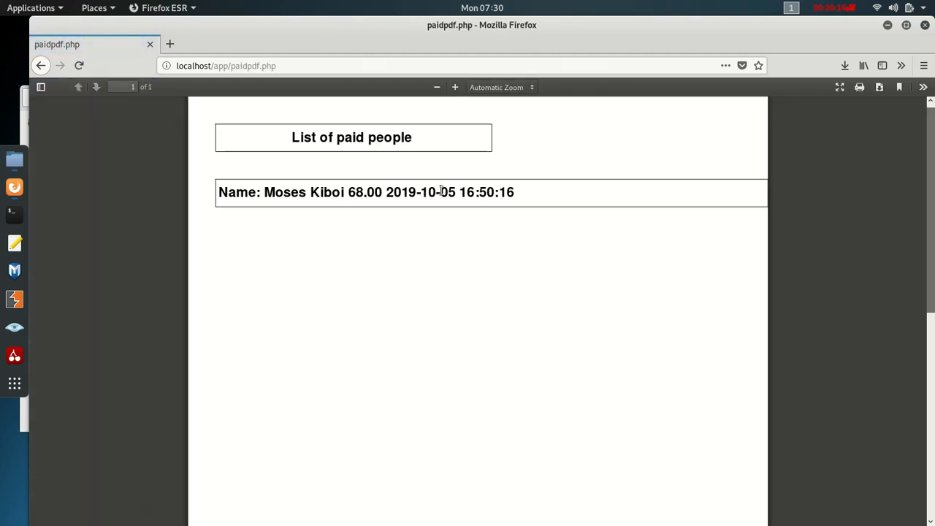
left_click(40, 67)
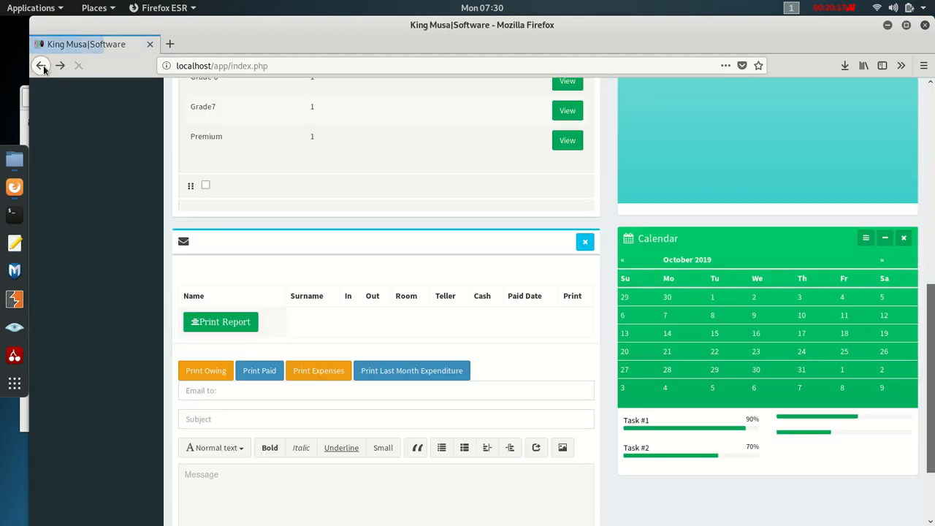
scroll(572, 394, "up", 15)
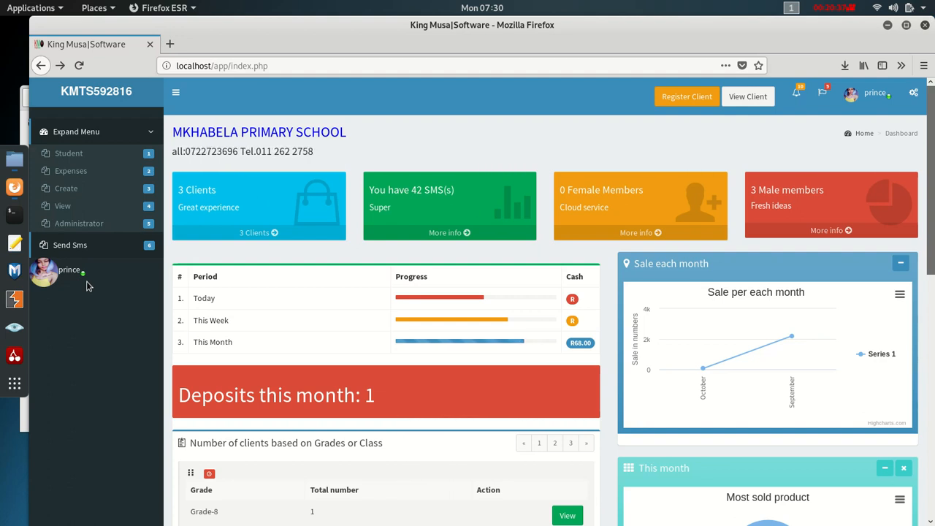
- Sign out, then sign back in with the saved login to reach the Mkhabela Primary School dashboard
left_click(877, 95)
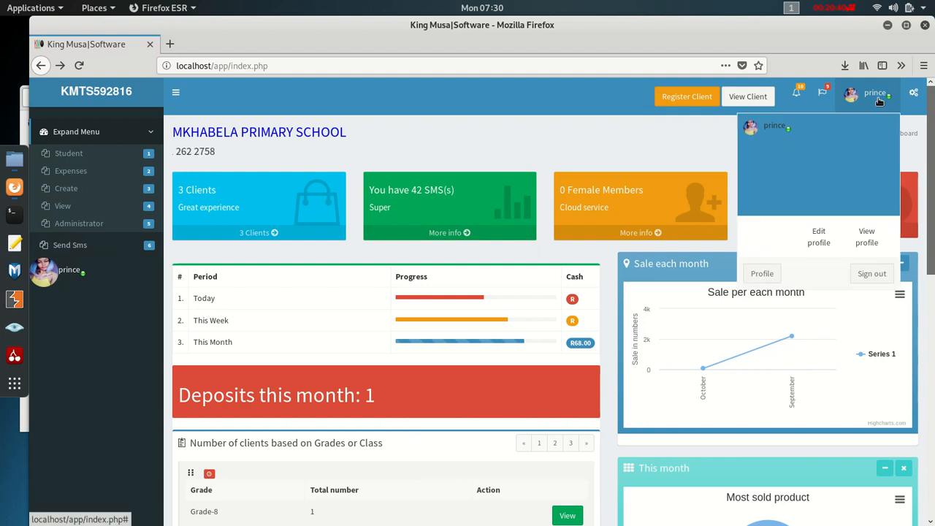
left_click(882, 276)
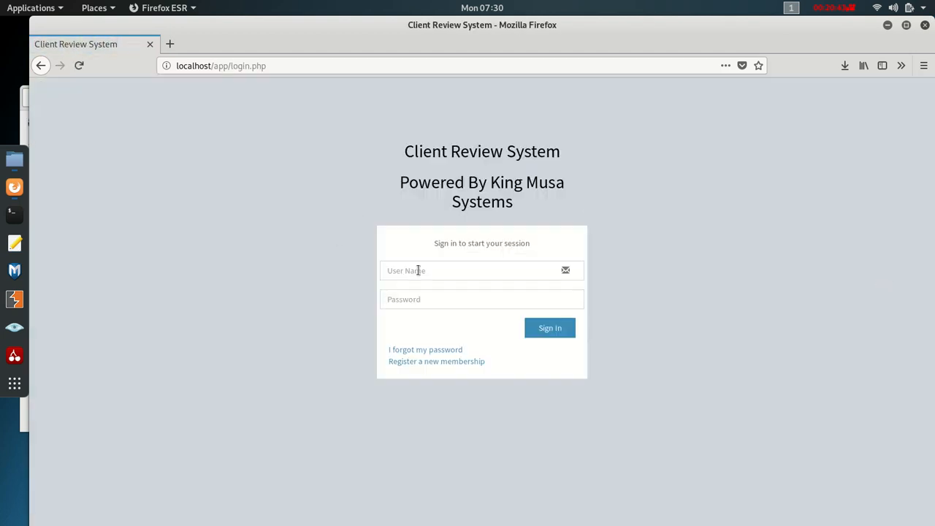
left_click(471, 272)
left_click(470, 272)
left_click(467, 267)
left_click(434, 311)
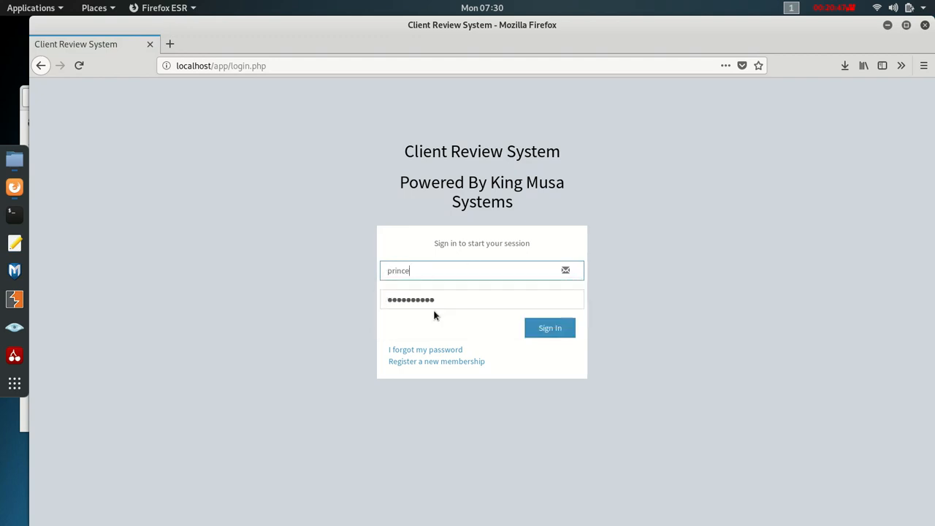
left_click(552, 328)
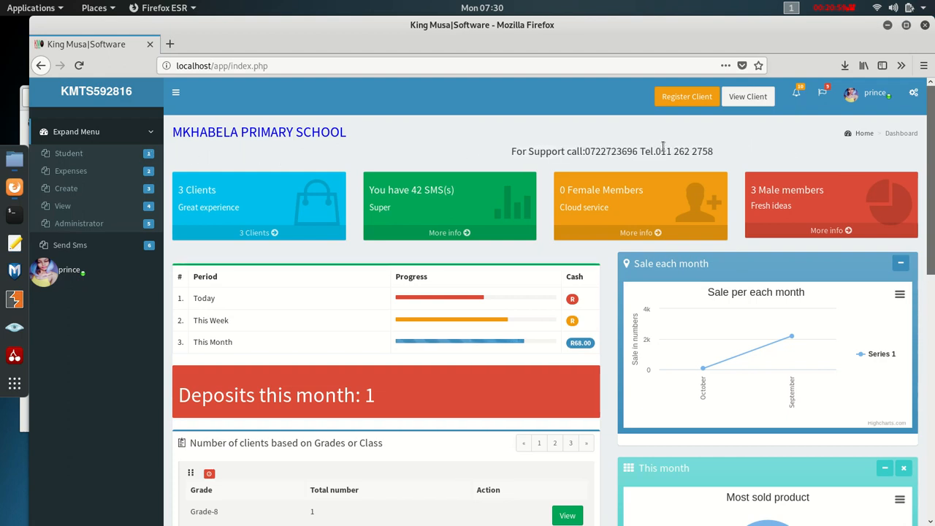
double_click(571, 150)
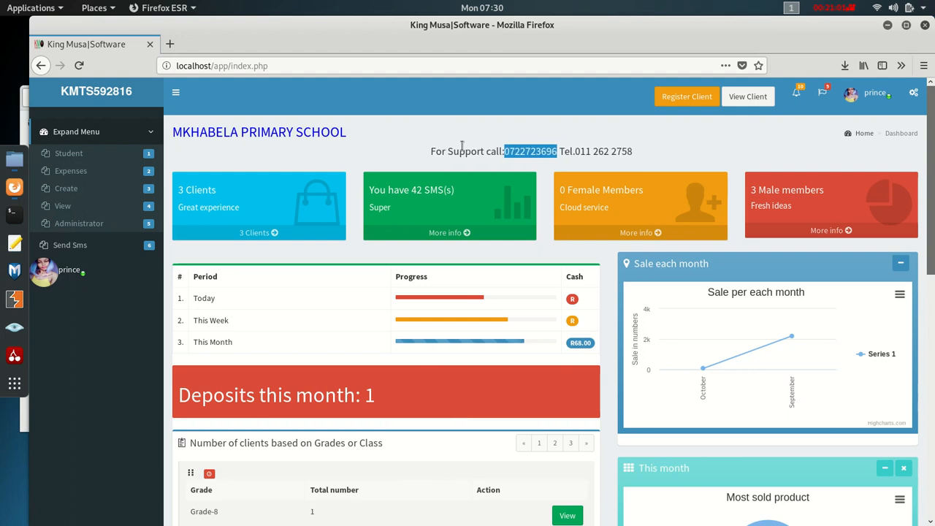
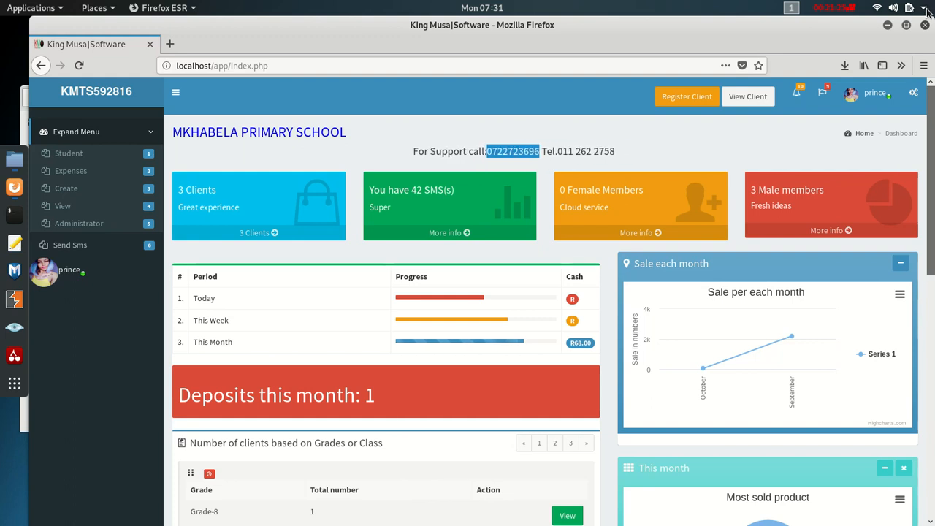
- Open the GNOME system menu over the school dashboard to show network, battery and power options
left_click(924, 9)
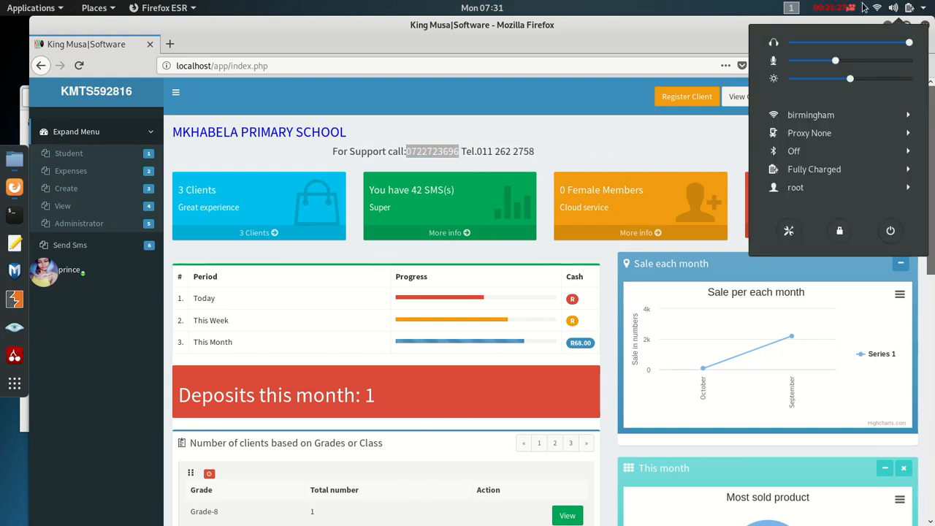